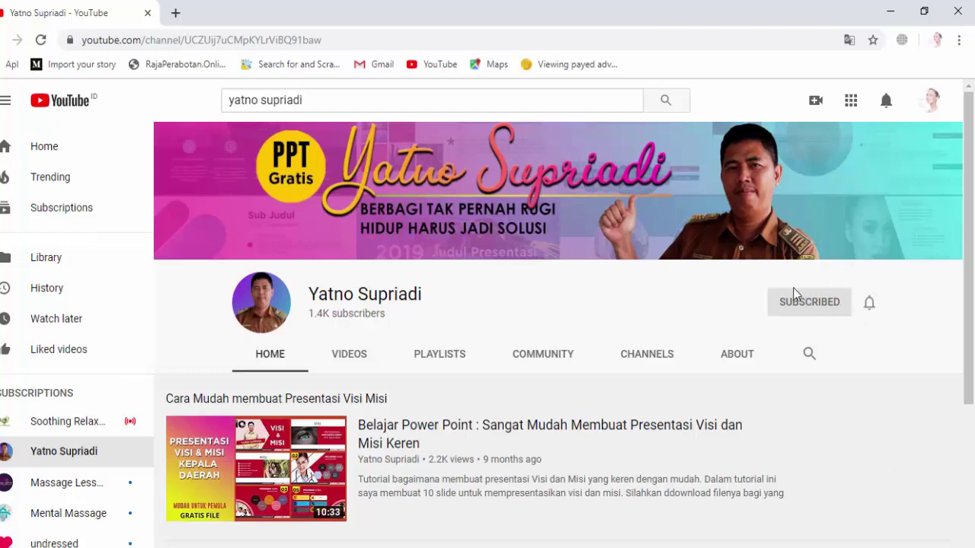
# Show the channel's VIDEOS tab and scroll down through its presentation tutorial uploads.
pyautogui.scroll(-3, 700, 318)
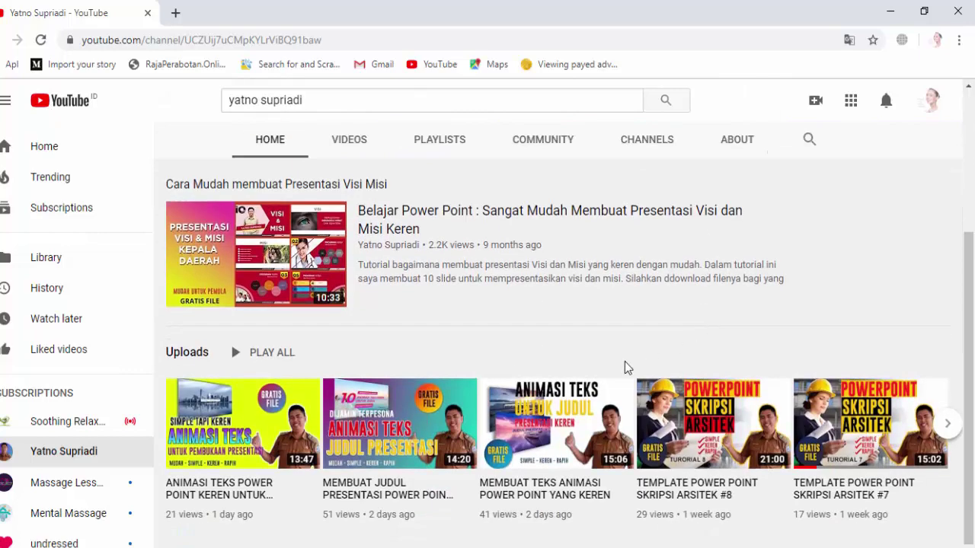
pyautogui.click(339, 143)
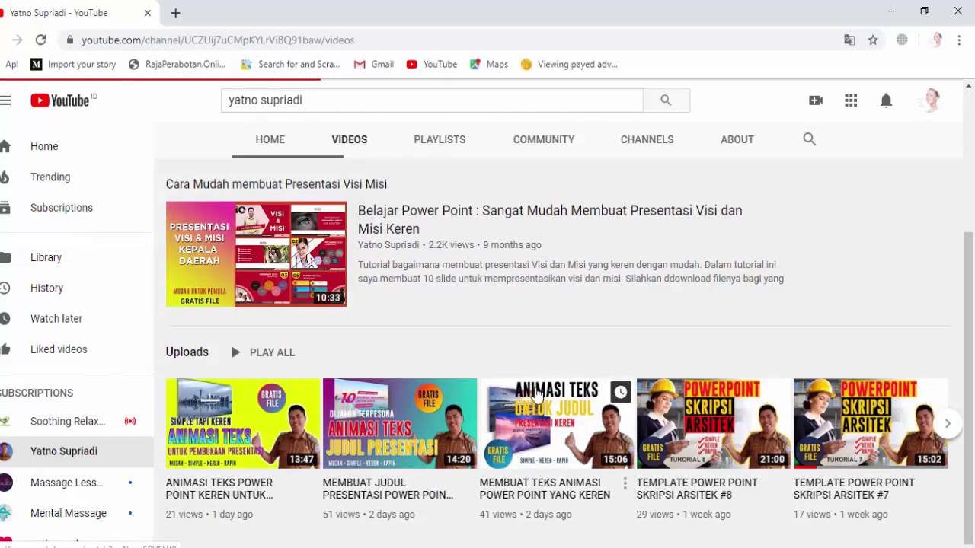
pyautogui.scroll(-3, 744, 384)
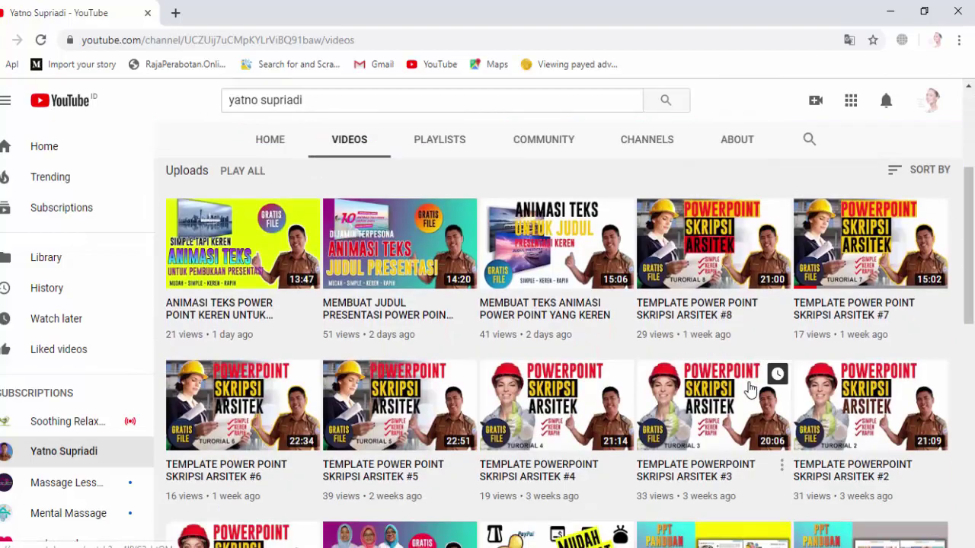
pyautogui.scroll(-2, 750, 389)
pyautogui.scroll(-3, 751, 389)
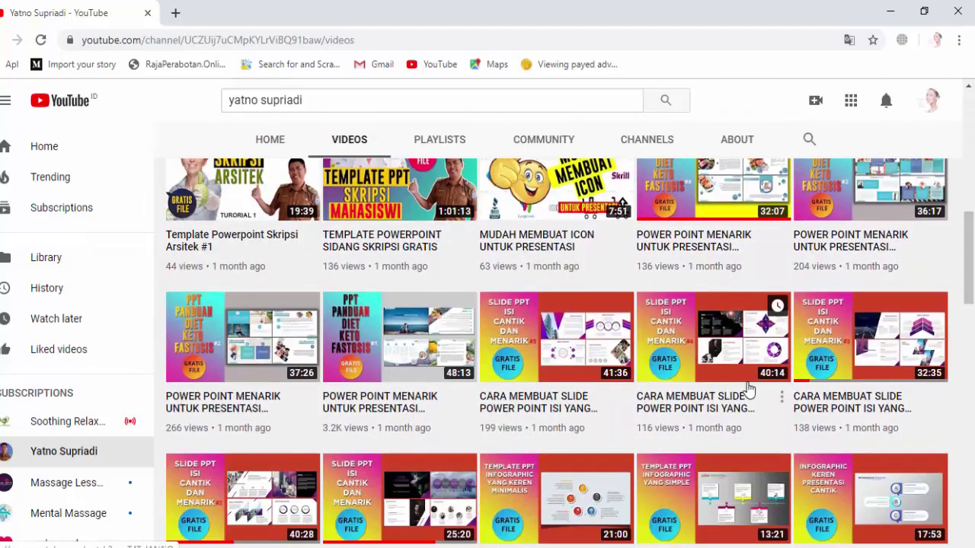
pyautogui.scroll(-3, 748, 389)
pyautogui.scroll(-1, 748, 389)
pyautogui.scroll(-3, 748, 389)
pyautogui.scroll(-3, 748, 389)
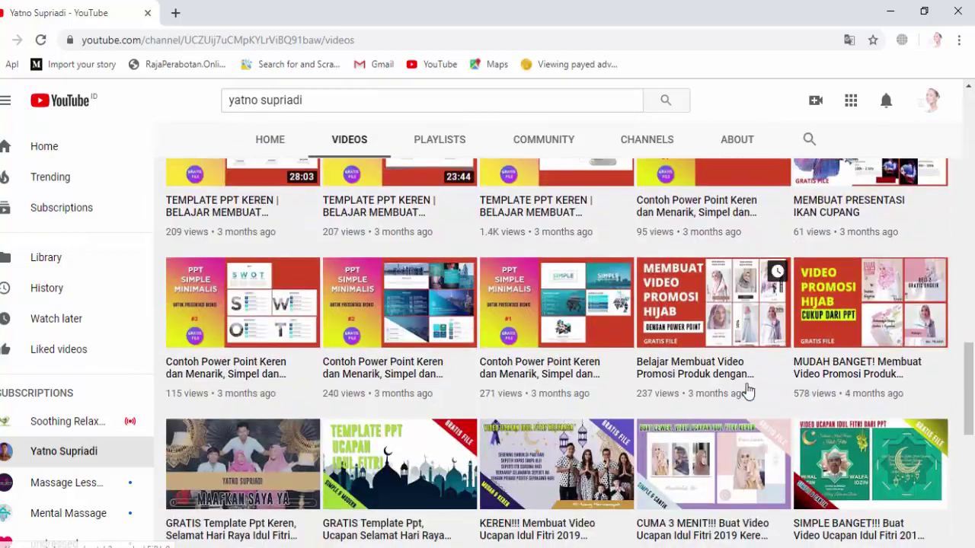
pyautogui.scroll(-4, 748, 389)
pyautogui.scroll(-2, 754, 389)
pyautogui.scroll(-1, 769, 387)
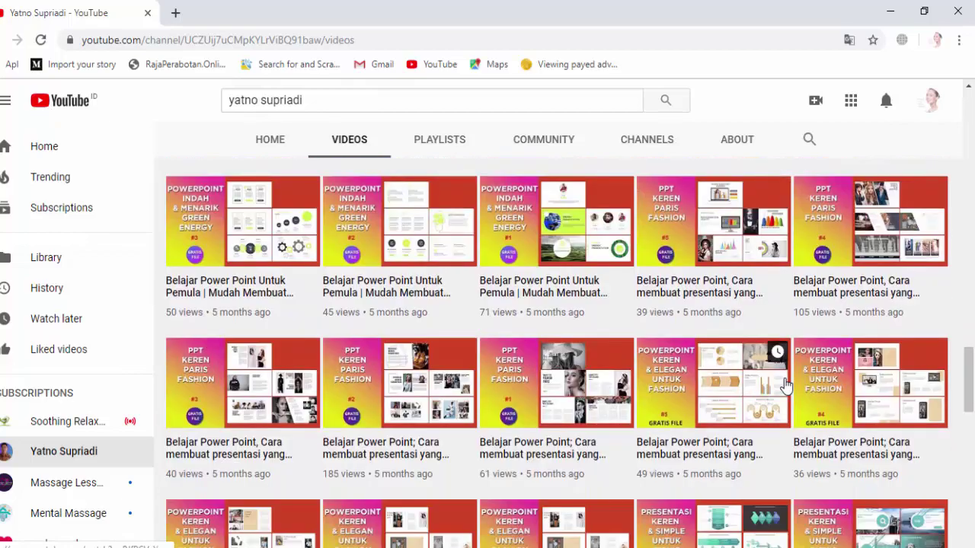
pyautogui.scroll(-4, 784, 387)
pyautogui.scroll(-3, 757, 449)
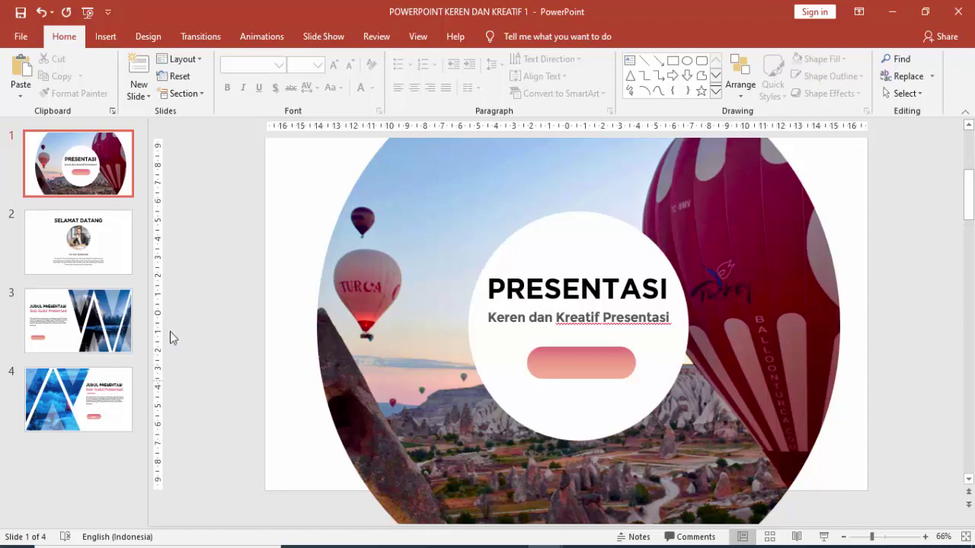
# Step through the template deck to slide 4, then switch to the blank Presentation1 window.
pyautogui.click(106, 263)
pyautogui.click(128, 350)
pyautogui.click(141, 429)
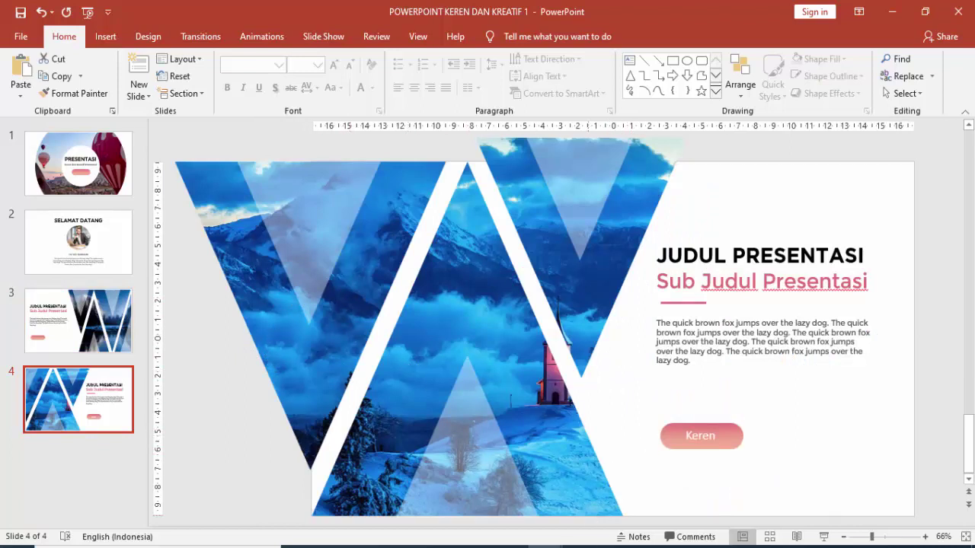
pyautogui.moveTo(564, 546)
pyautogui.click(624, 518)
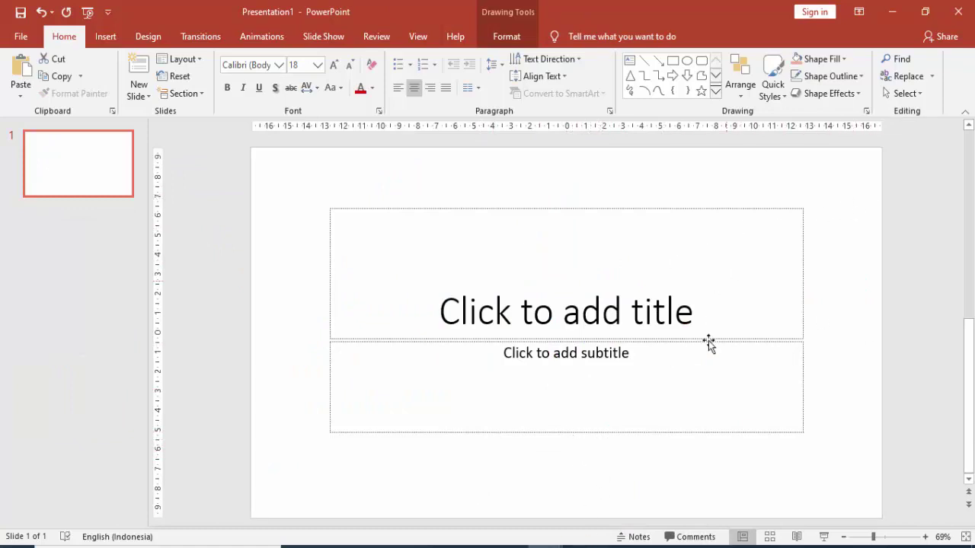
# Delete Presentation1's title and subtitle placeholders, then switch back to the template deck window.
pyautogui.click(696, 432)
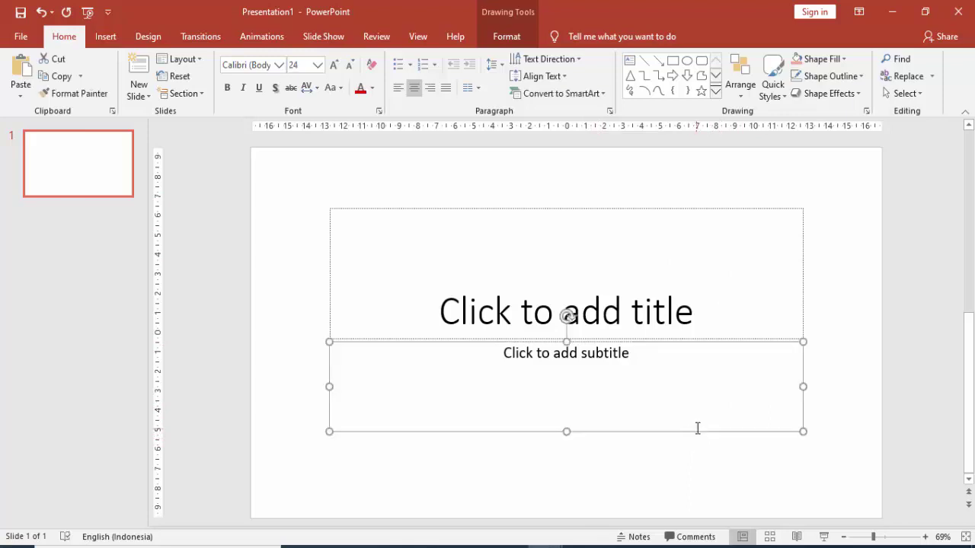
pyautogui.click(707, 340)
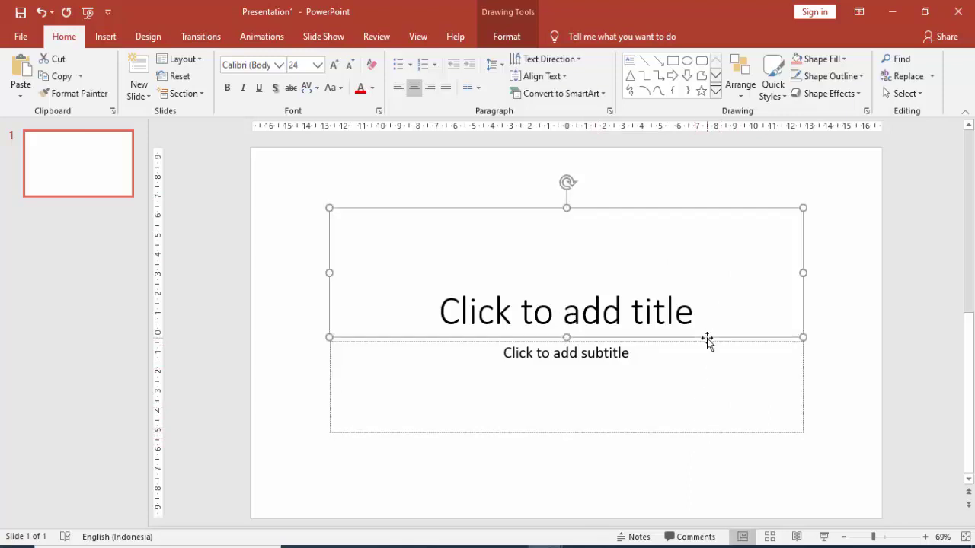
pyautogui.press('Delete')
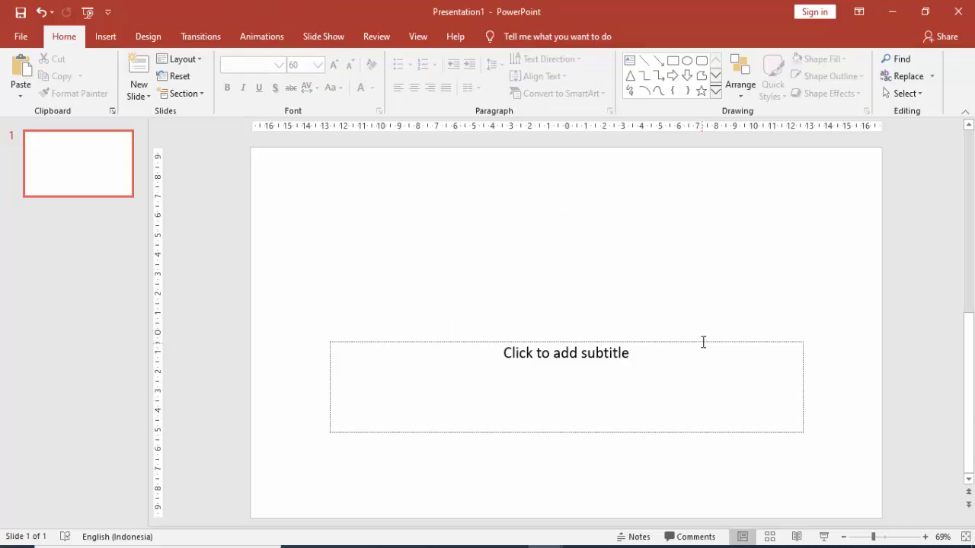
pyautogui.click(699, 342)
pyautogui.press('Delete')
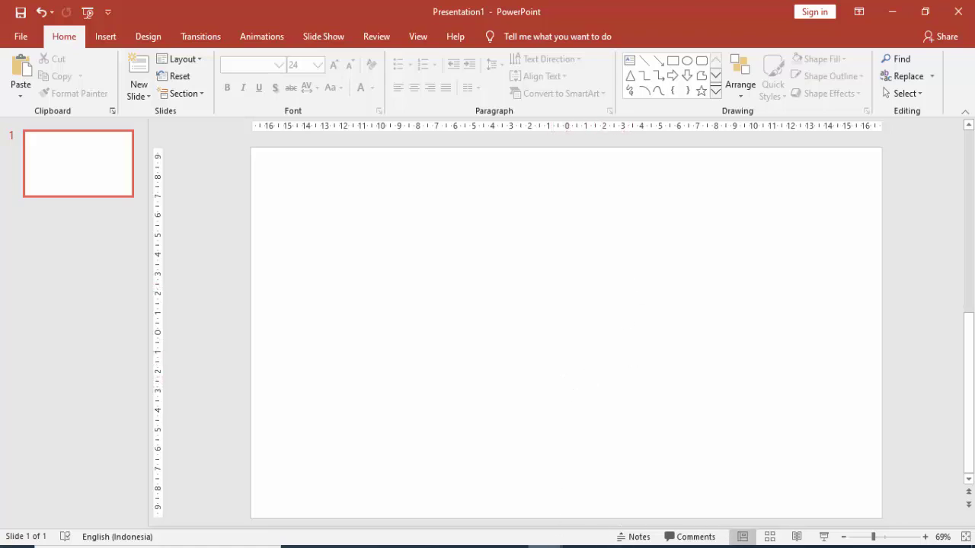
pyautogui.moveTo(547, 545)
pyautogui.click(483, 511)
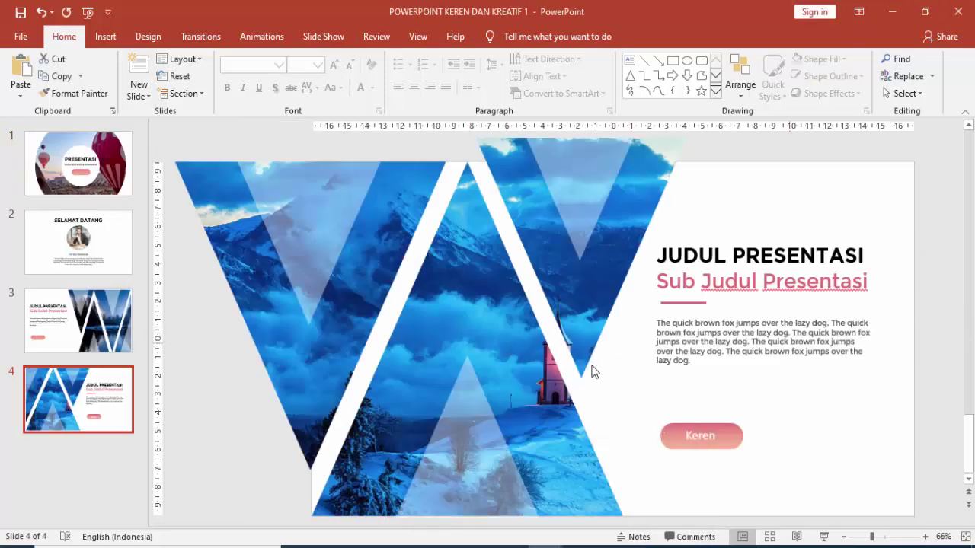
# Close the template deck saving its changes, then check the pink and salmon swatches beside the empty slide.
pyautogui.click(959, 12)
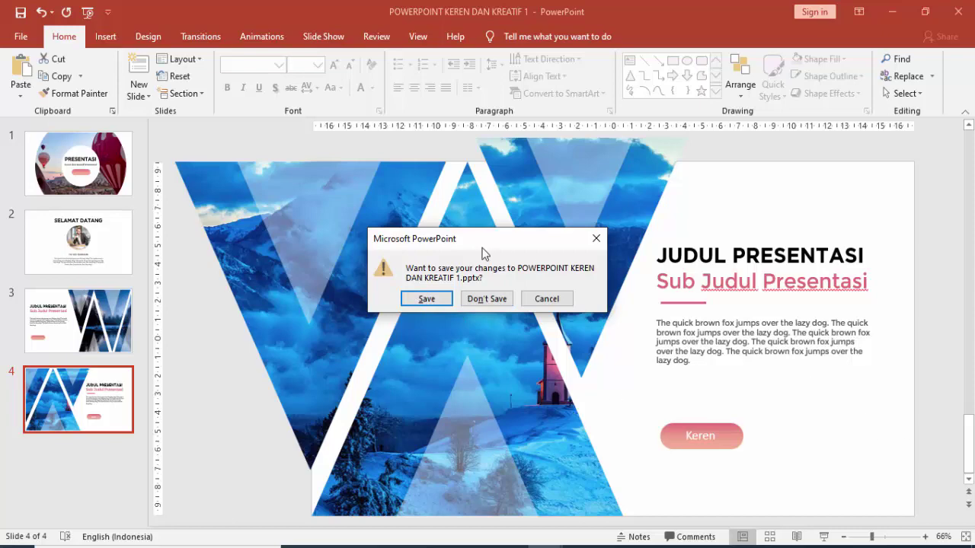
pyautogui.click(435, 302)
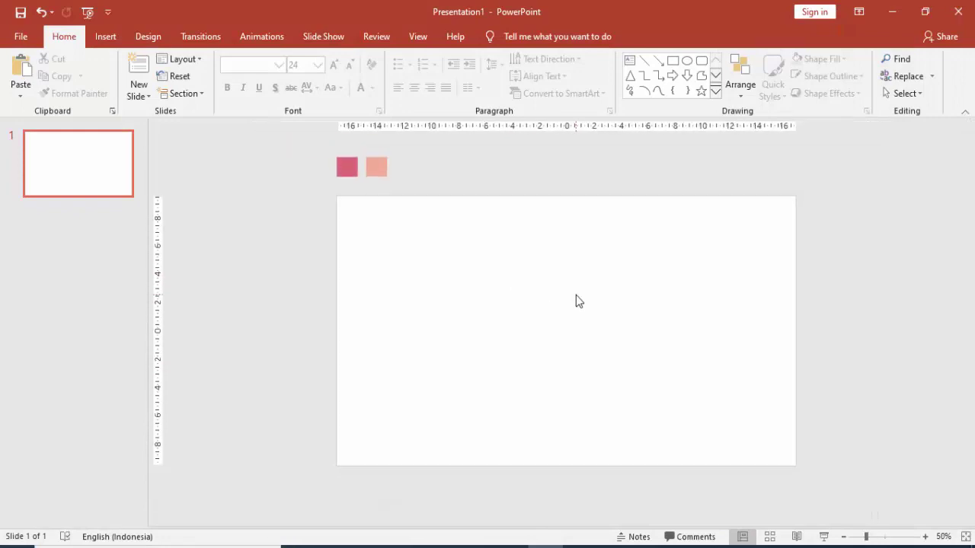
pyautogui.click(353, 165)
pyautogui.click(372, 182)
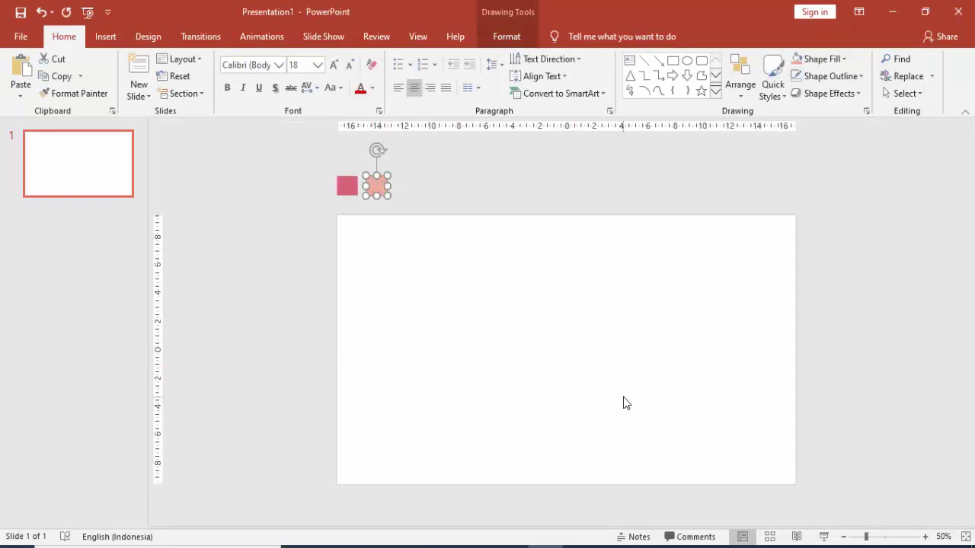
pyautogui.scroll(2, 623, 403)
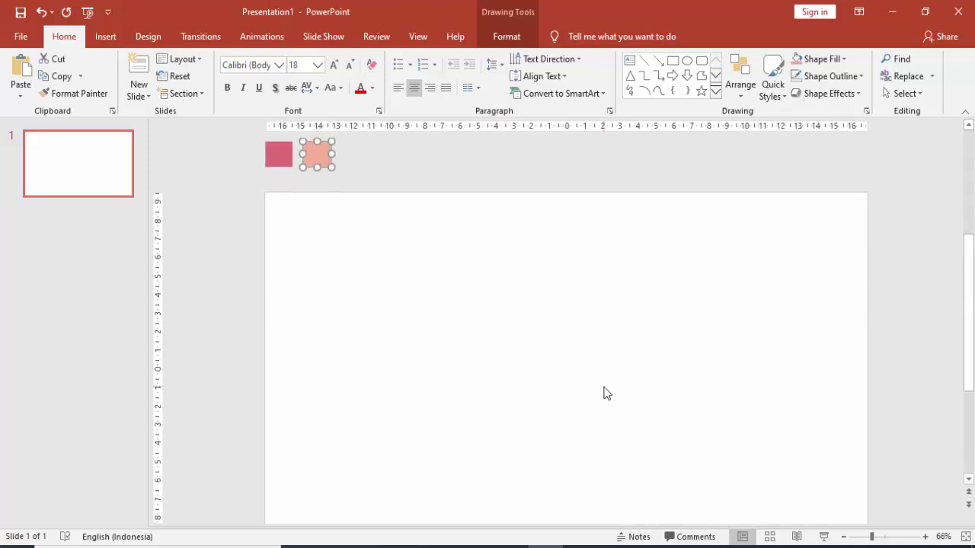
pyautogui.scroll(-2, 607, 393)
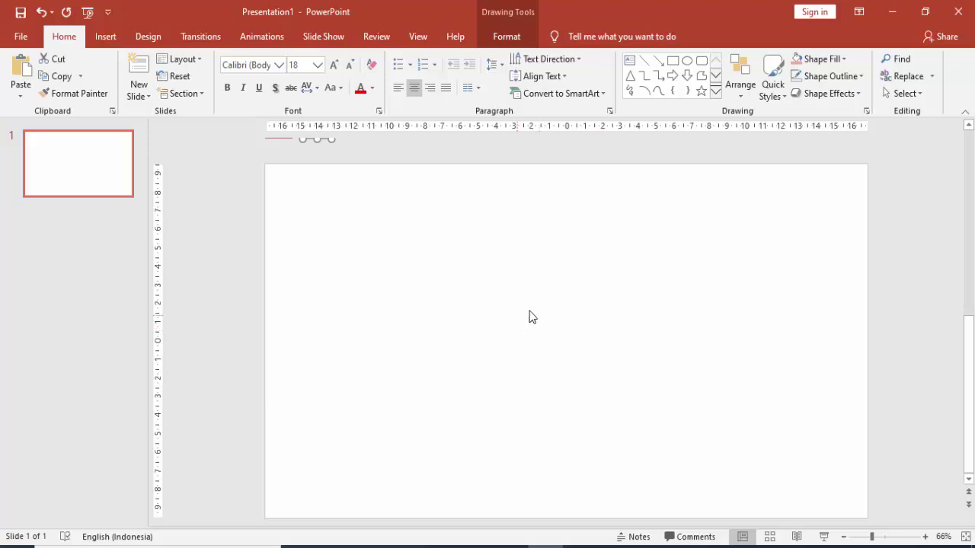
pyautogui.click(545, 277)
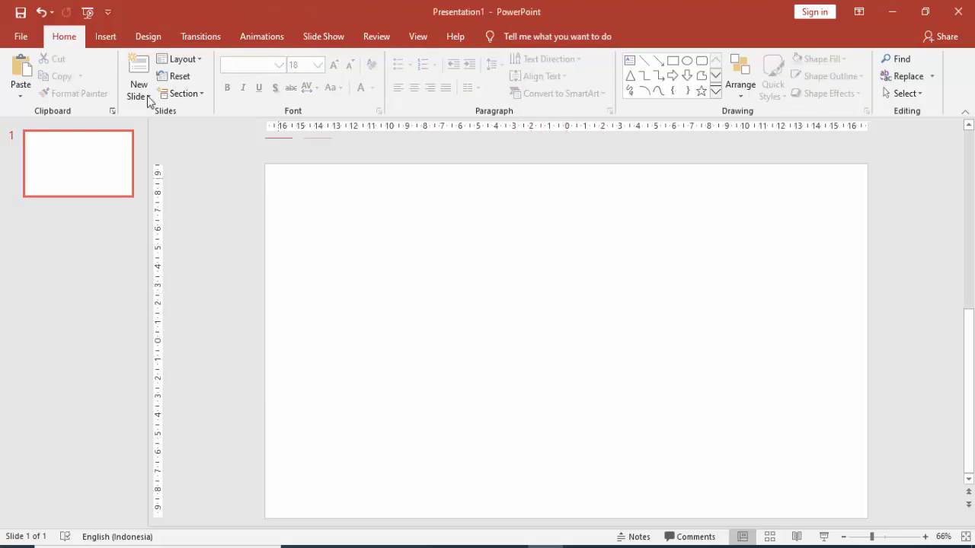
# Draw a blue rectangle square near the centre of the empty slide.
pyautogui.click(99, 38)
pyautogui.click(228, 72)
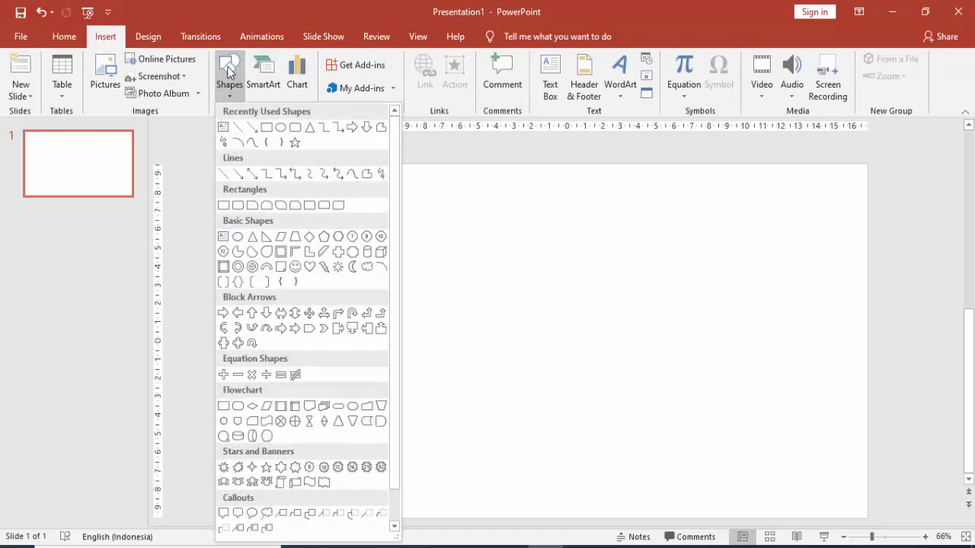
pyautogui.click(266, 130)
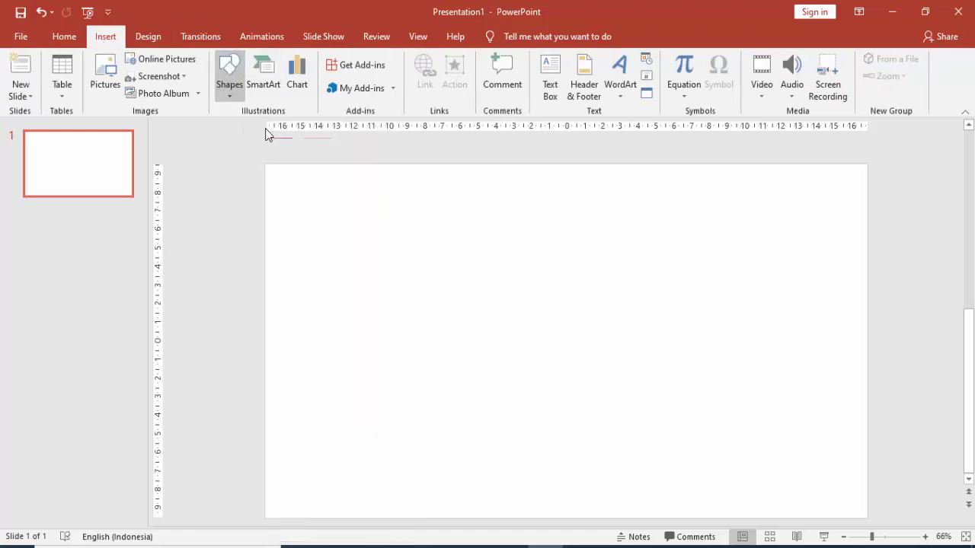
pyautogui.click(228, 72)
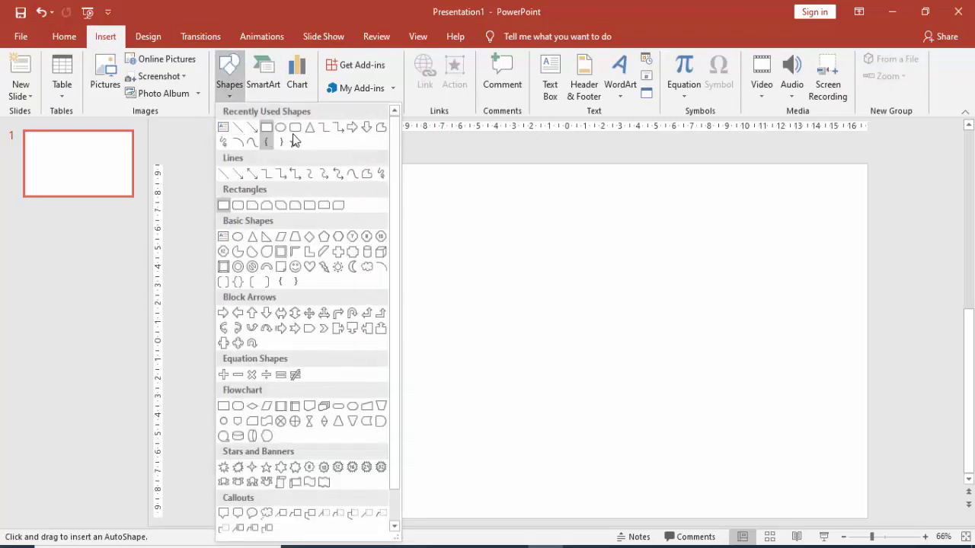
pyautogui.click(447, 226)
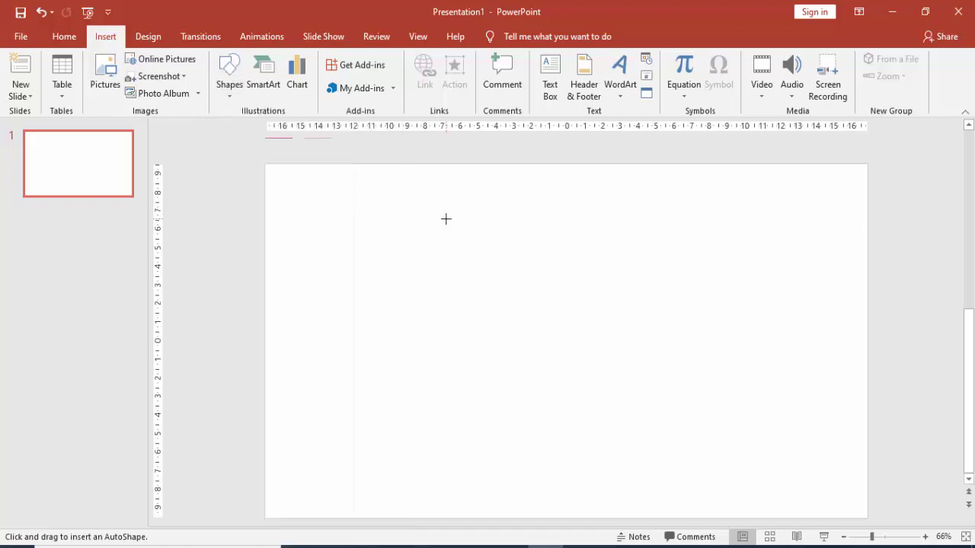
pyautogui.moveTo(460, 231); pyautogui.dragTo(633, 362)
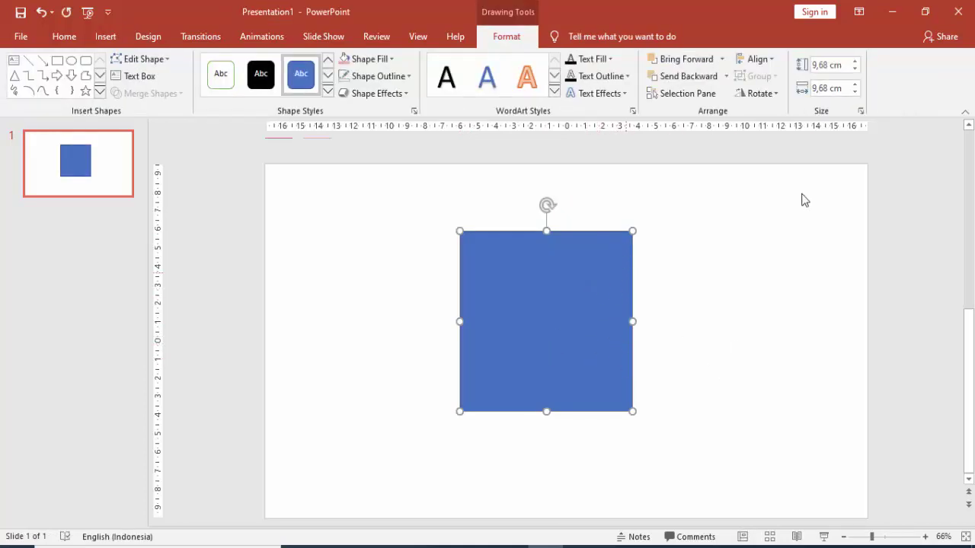
# Set the square's rotation to 45° so it becomes a diamond.
pyautogui.click(759, 91)
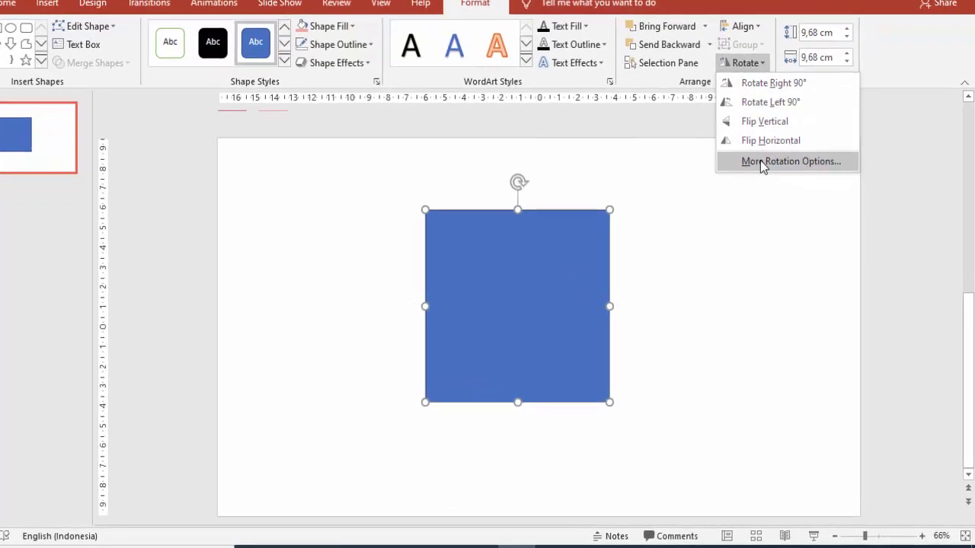
pyautogui.click(793, 186)
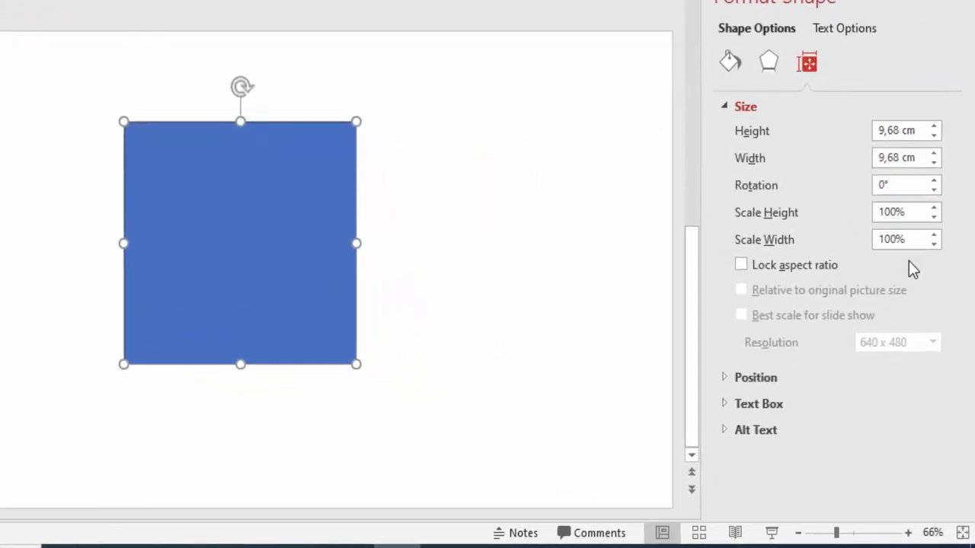
pyautogui.doubleClick(881, 157)
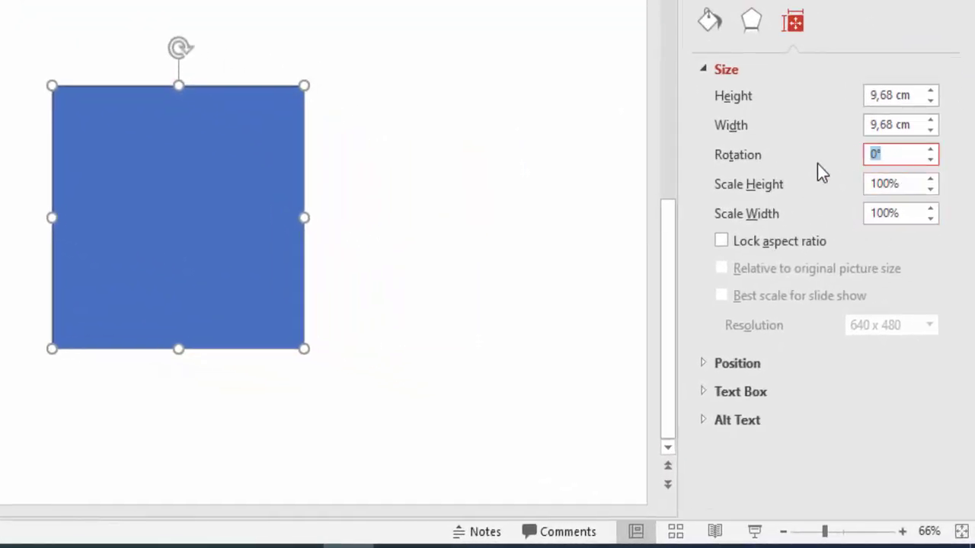
pyautogui.write('45')
pyautogui.press('Return')
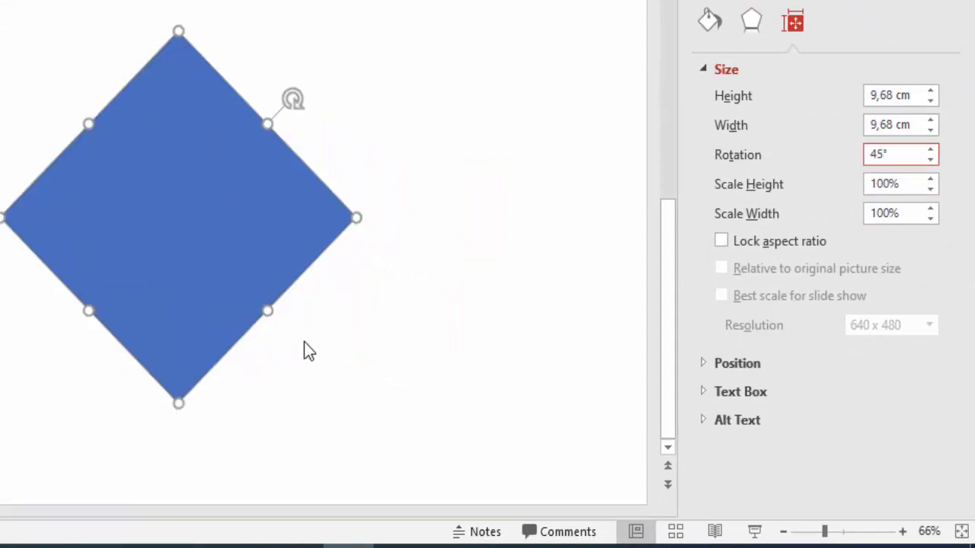
pyautogui.click(546, 340)
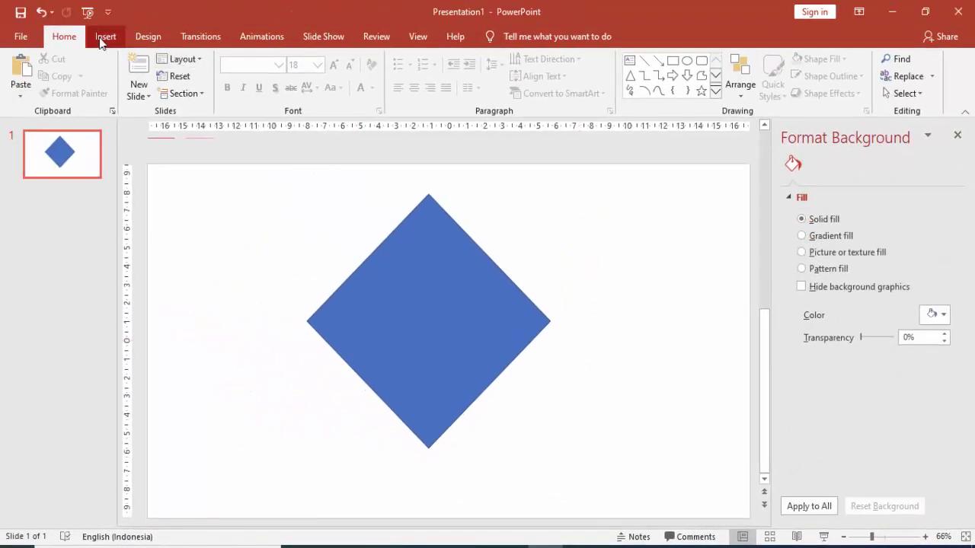
# Draw a rectangle covering the diamond's right half, aligned with its centre.
pyautogui.click(106, 36)
pyautogui.click(229, 77)
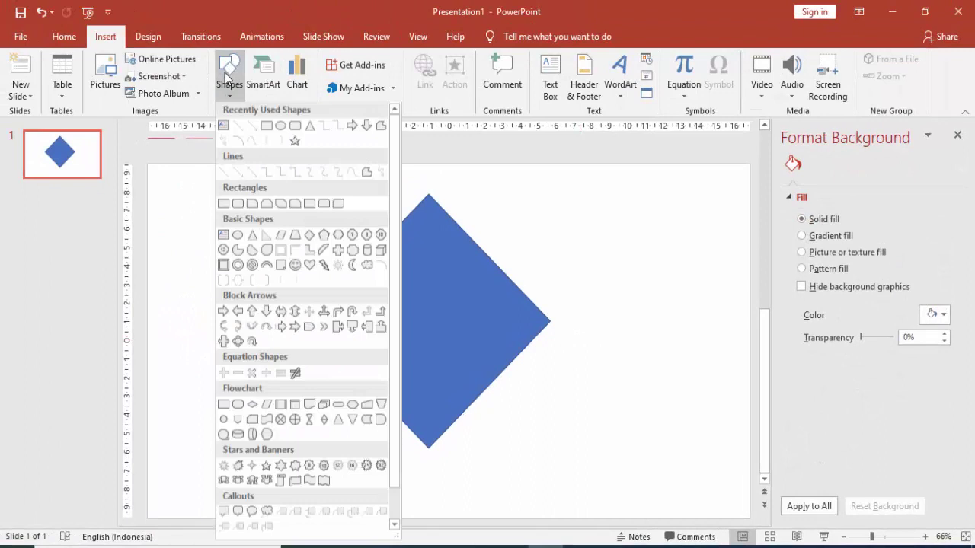
pyautogui.click(260, 126)
pyautogui.moveTo(437, 157); pyautogui.dragTo(642, 472)
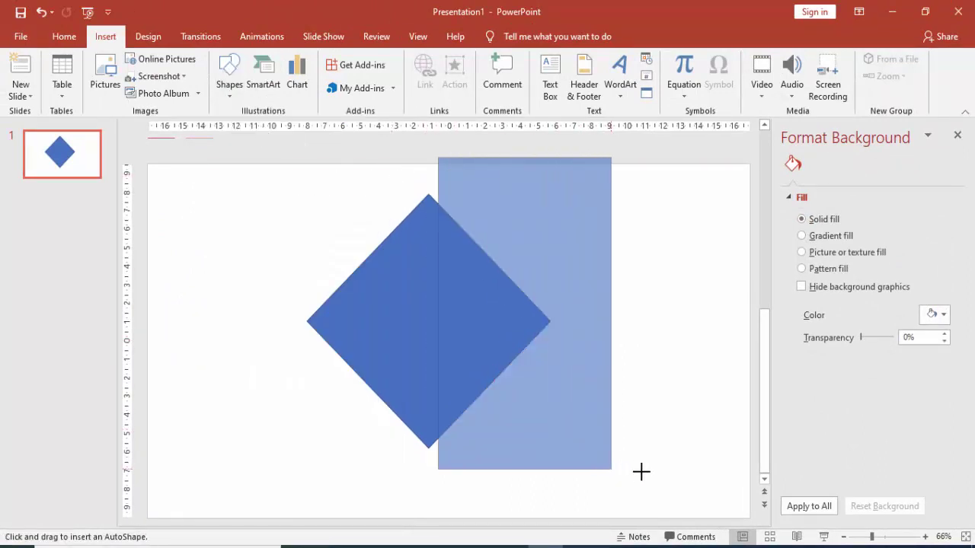
pyautogui.moveTo(583, 432); pyautogui.dragTo(581, 438)
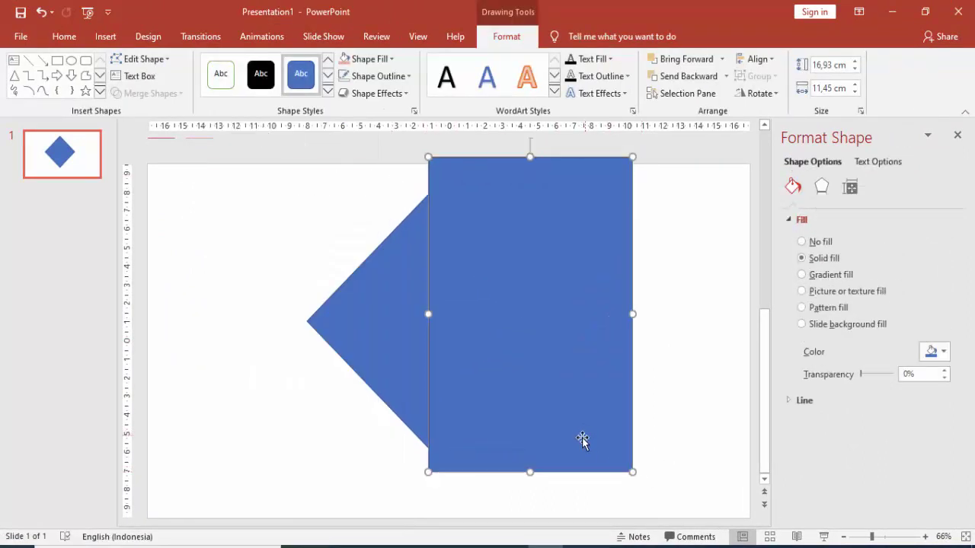
# Subtract the rectangle from the diamond with Merge Shapes, leaving a left-pointing triangle.
pyautogui.click(386, 329)
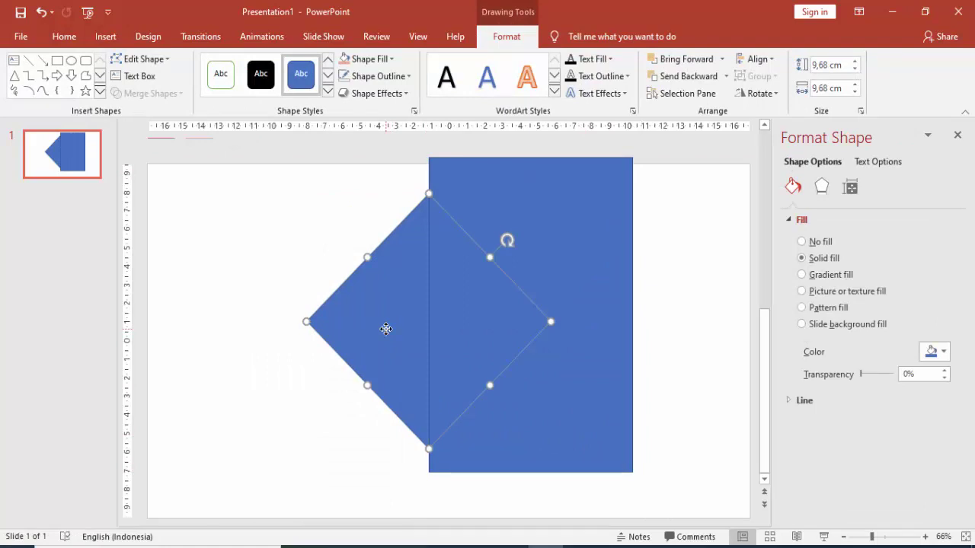
pyautogui.keyDown('shift'); pyautogui.click(584, 233); pyautogui.keyUp('shift')
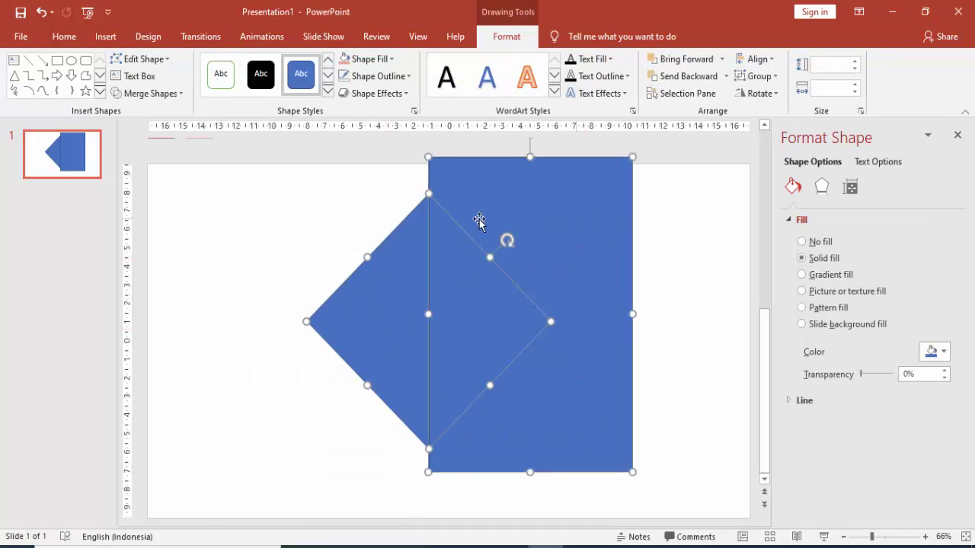
pyautogui.click(147, 93)
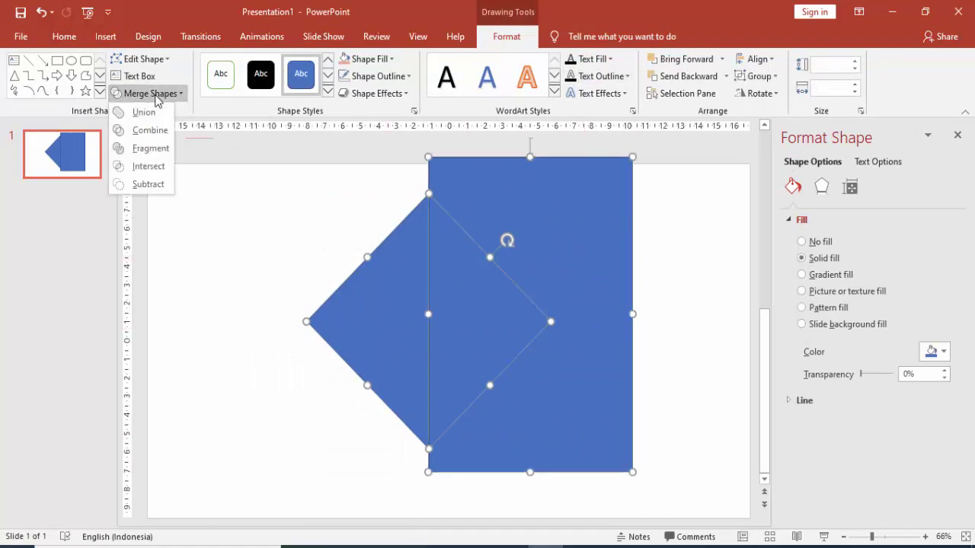
pyautogui.click(148, 184)
pyautogui.click(148, 185)
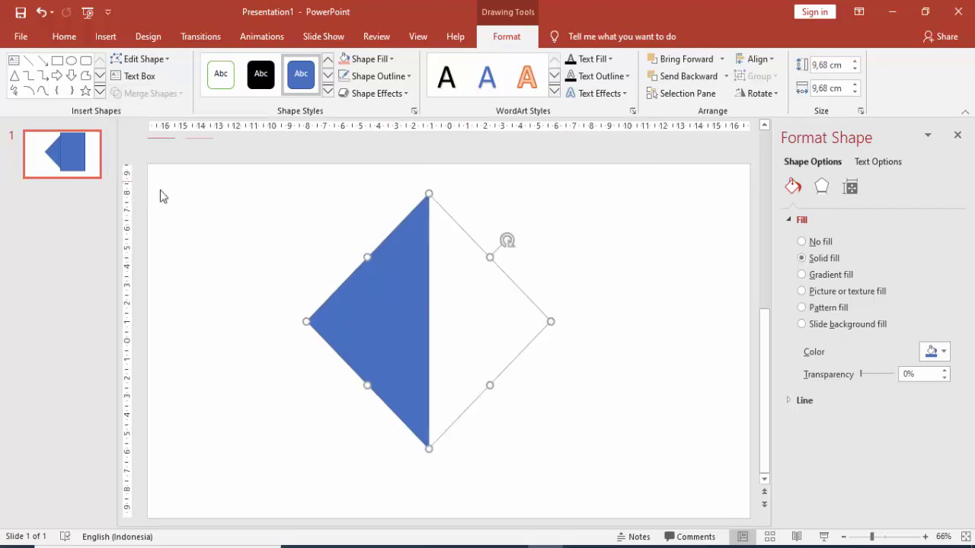
pyautogui.click(629, 330)
pyautogui.click(396, 298)
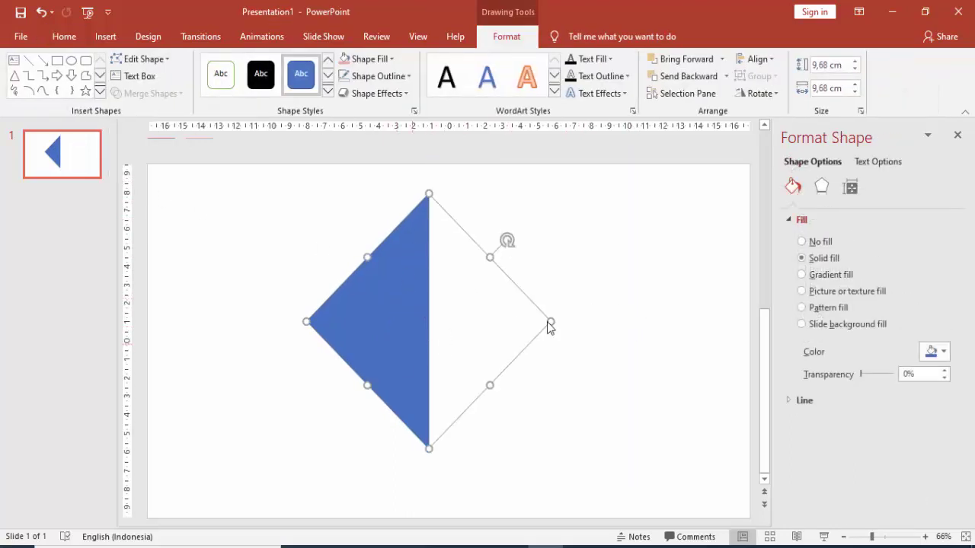
# Enlarge the triangle and set its flat edge against the slide's right edge, full height.
pyautogui.moveTo(429, 315); pyautogui.dragTo(523, 320)
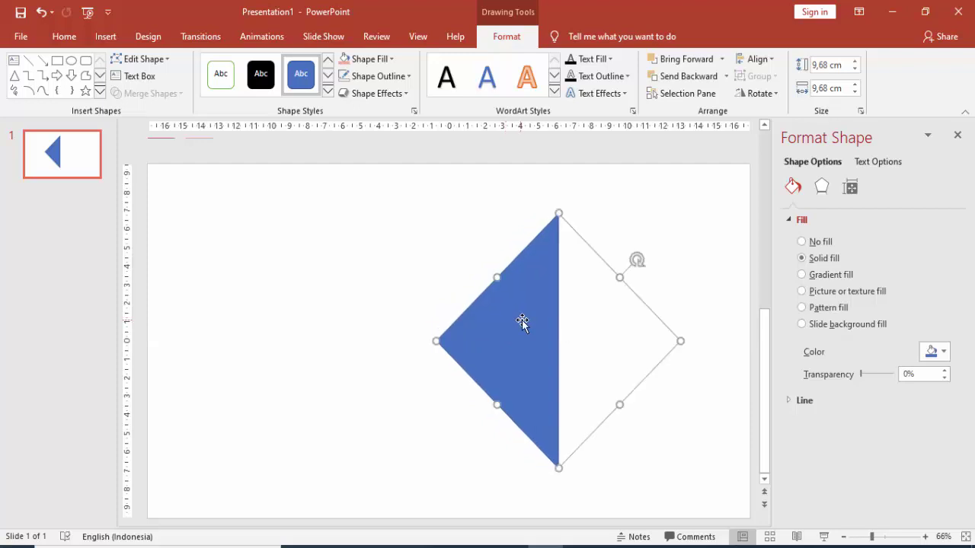
pyautogui.scroll(-3, 523, 321)
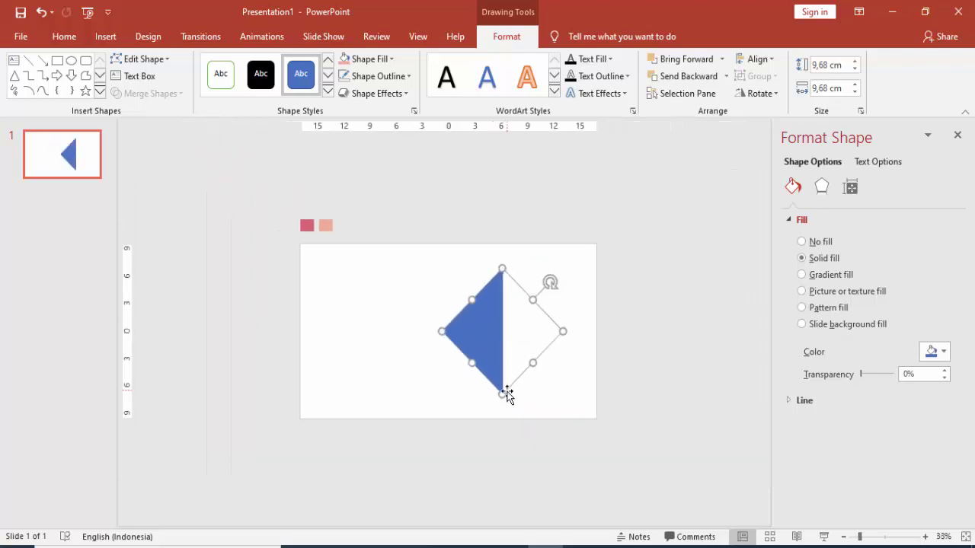
pyautogui.moveTo(502, 395); pyautogui.dragTo(503, 466)
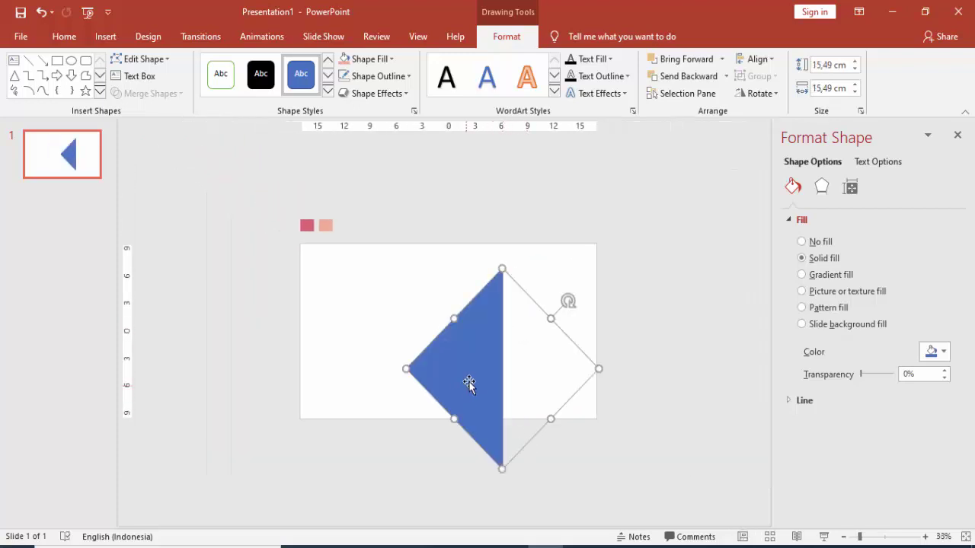
pyautogui.moveTo(469, 381); pyautogui.dragTo(566, 355)
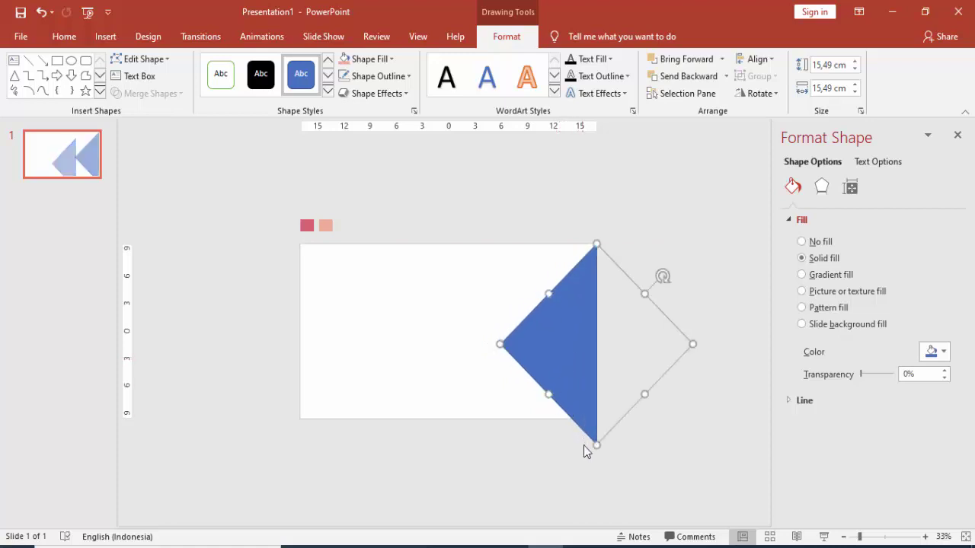
pyautogui.moveTo(595, 448); pyautogui.dragTo(597, 419)
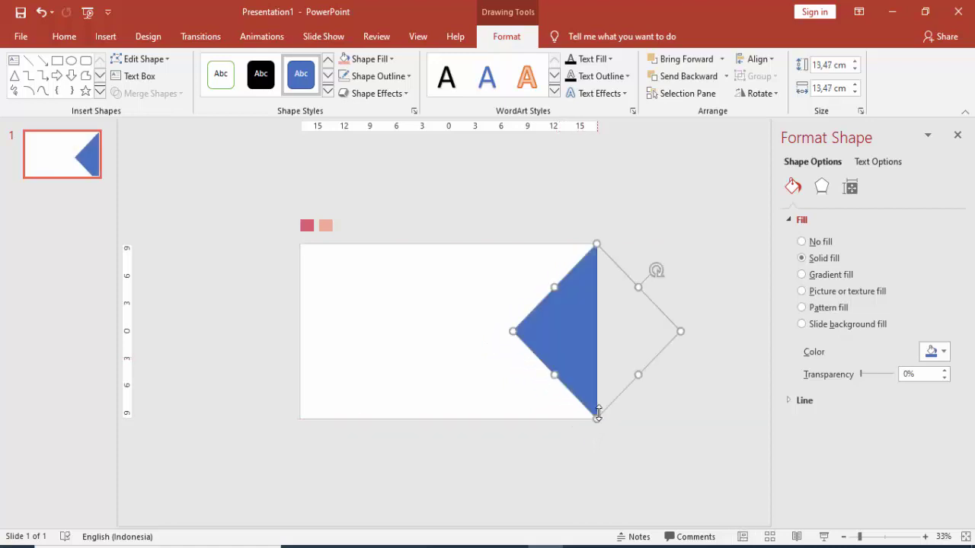
# Set the triangle's outline to No line.
pyautogui.scroll(2, 590, 362)
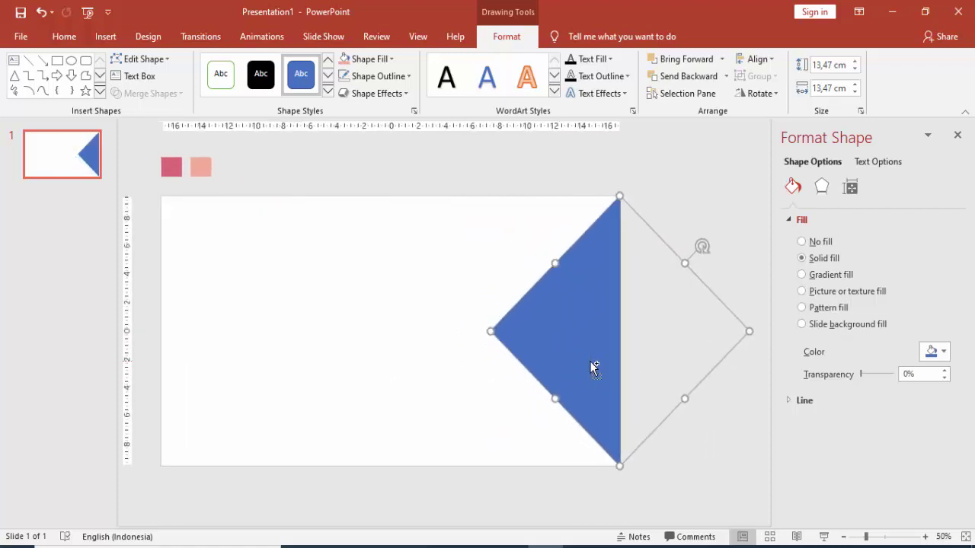
pyautogui.click(789, 401)
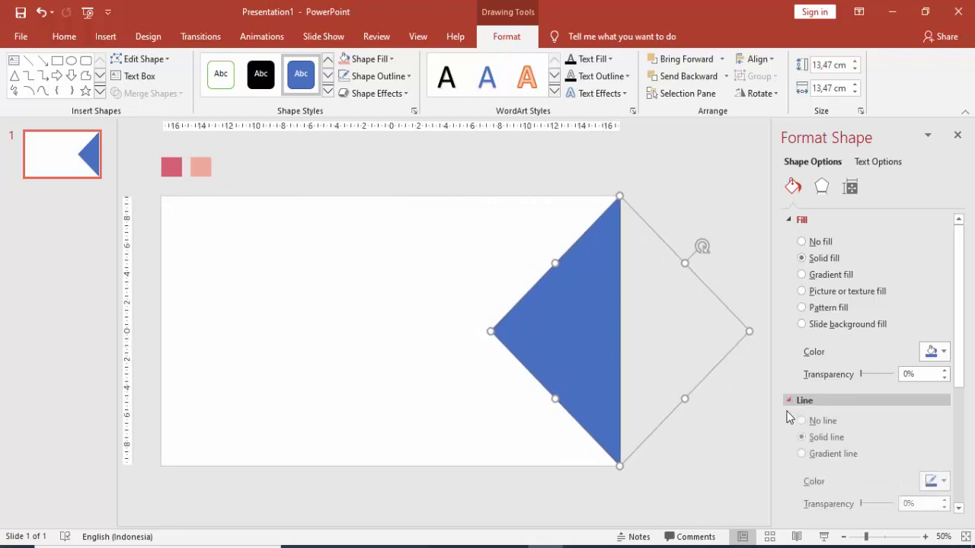
pyautogui.click(803, 423)
pyautogui.click(683, 223)
pyautogui.click(600, 273)
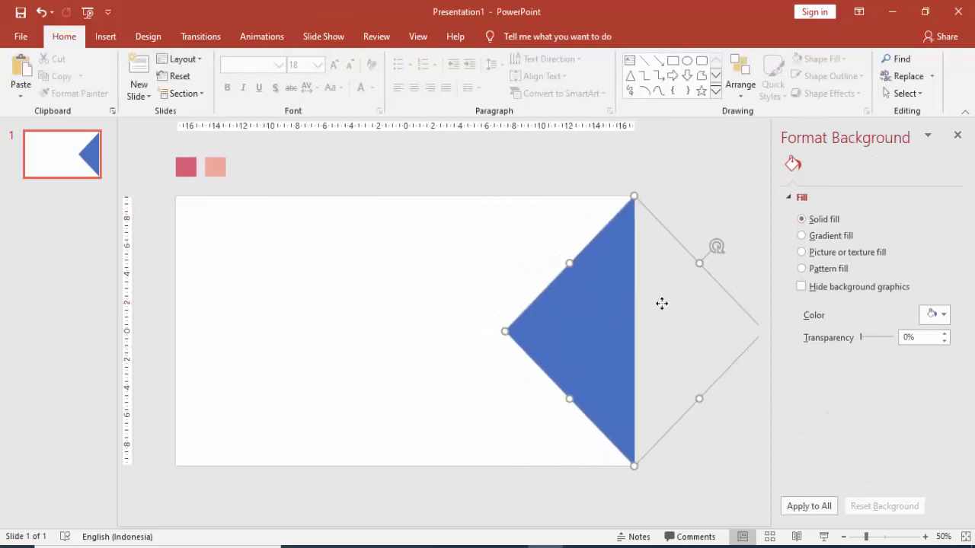
# Copy the triangle, rotate it right 90°, and place it slightly smaller at the bottom edge.
pyautogui.keyDown('ctrl'); pyautogui.moveTo(577, 337); pyautogui.dragTo(427, 275); pyautogui.keyUp('ctrl')
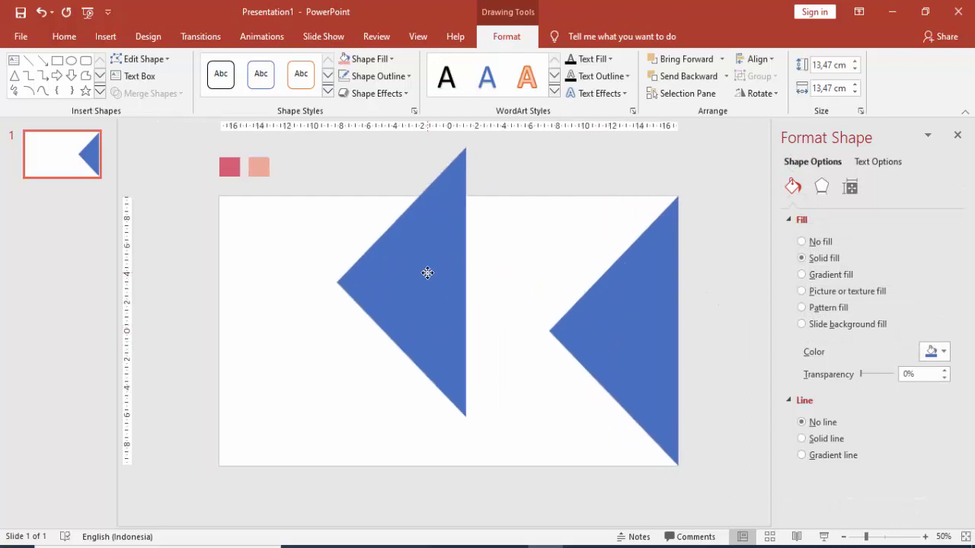
pyautogui.click(759, 93)
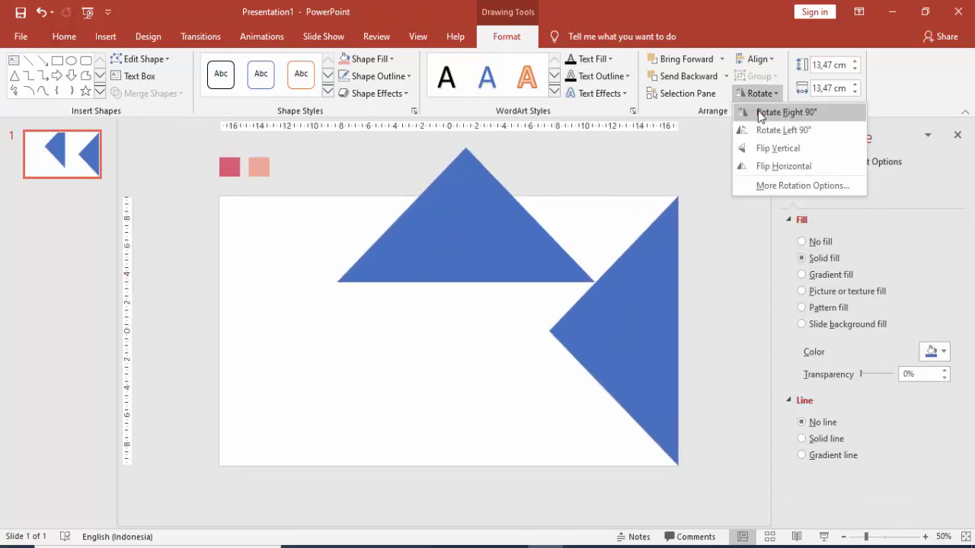
pyautogui.click(785, 112)
pyautogui.moveTo(477, 242)
pyautogui.mouseDown()
pyautogui.moveTo(550, 434)
pyautogui.moveTo(543, 428)
pyautogui.mouseUp()
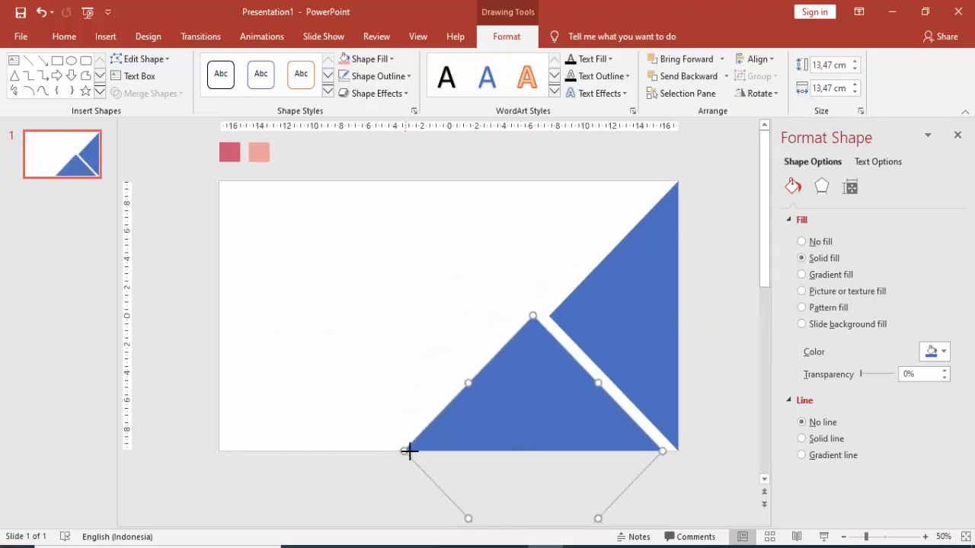
pyautogui.moveTo(407, 453); pyautogui.dragTo(435, 452)
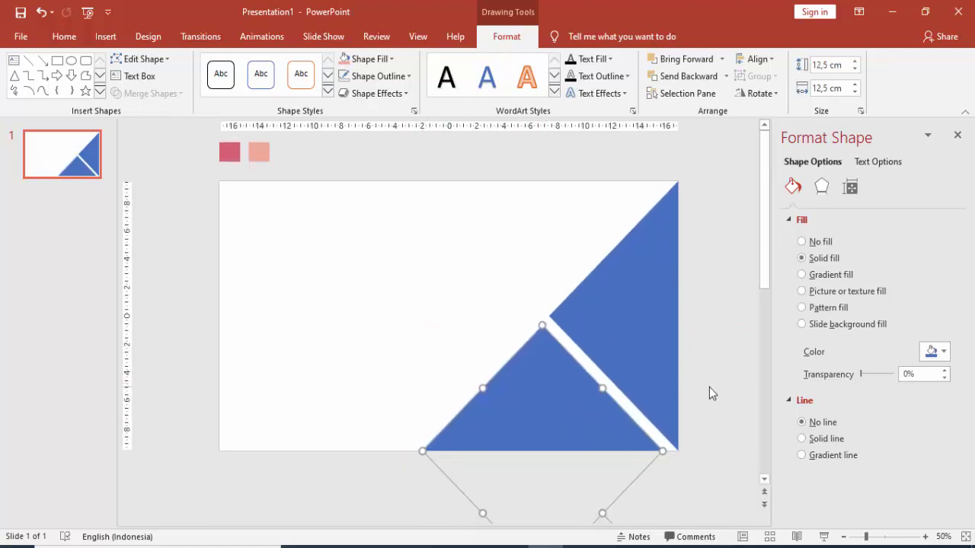
# Copy the bottom triangle, flip it vertically, and place it along the top edge.
pyautogui.moveTo(653, 401); pyautogui.dragTo(437, 204)
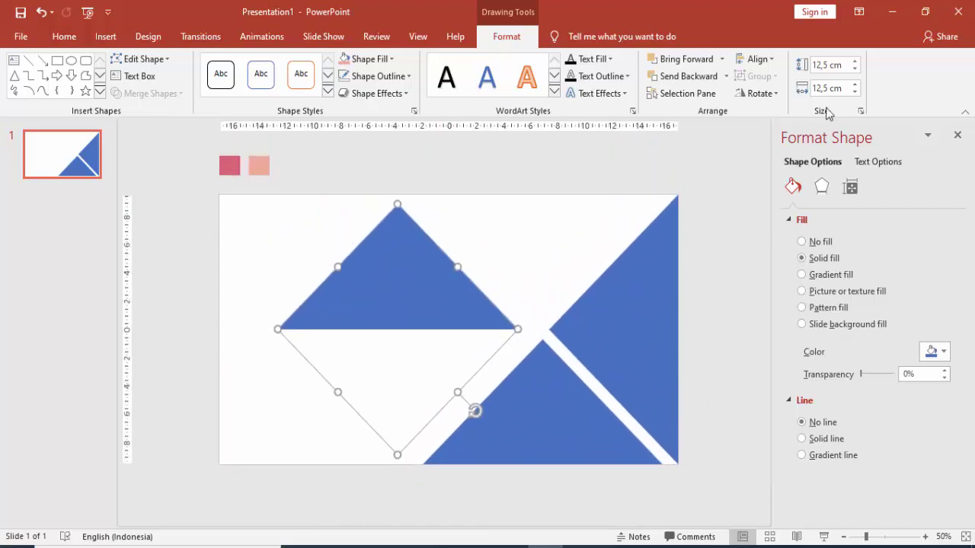
pyautogui.click(776, 94)
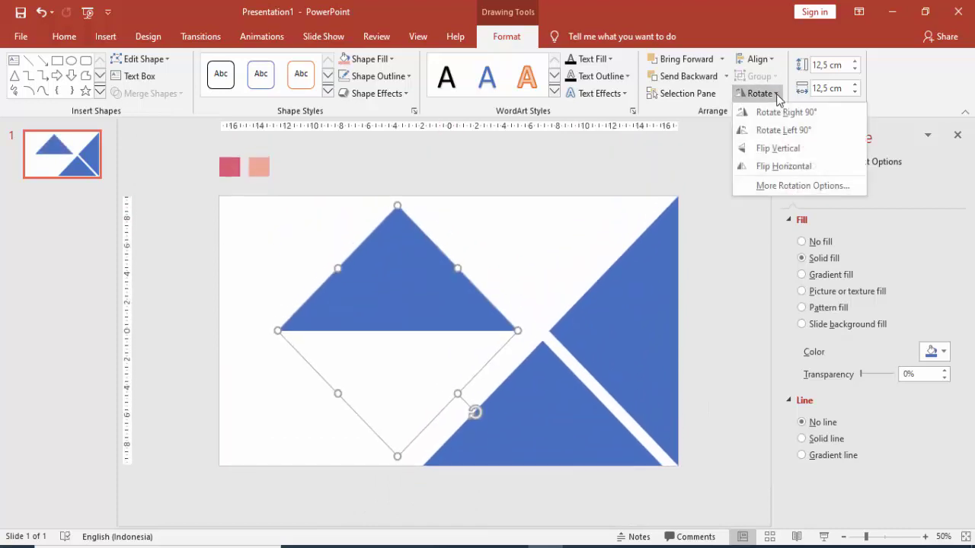
pyautogui.click(778, 149)
pyautogui.moveTo(474, 362); pyautogui.dragTo(618, 228)
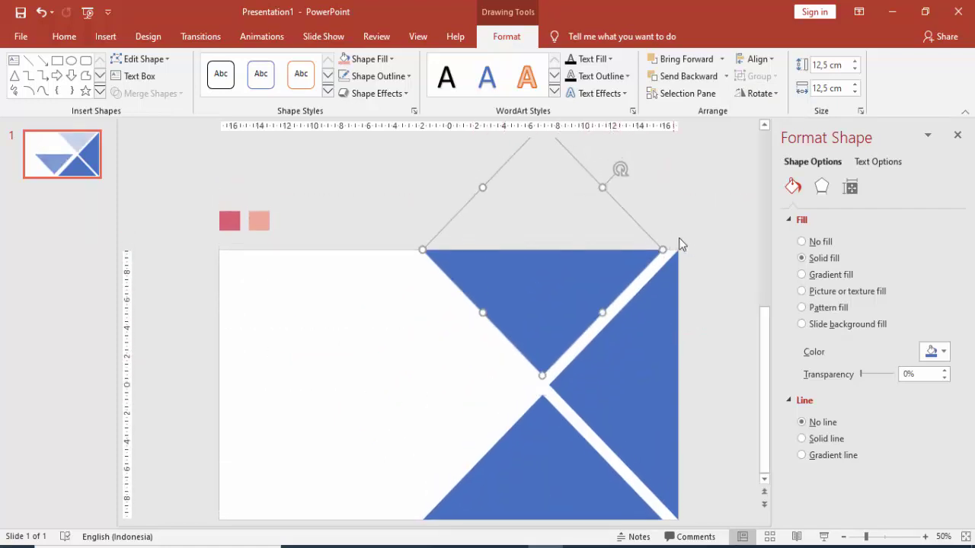
pyautogui.click(708, 257)
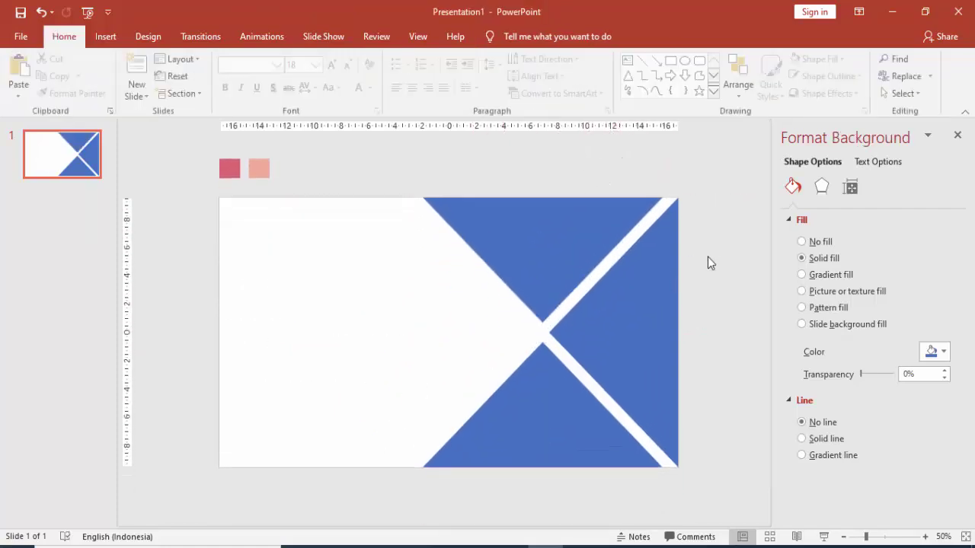
# Paste a copy of the top triangle onto the left side and group the triangles together.
pyautogui.click(566, 238)
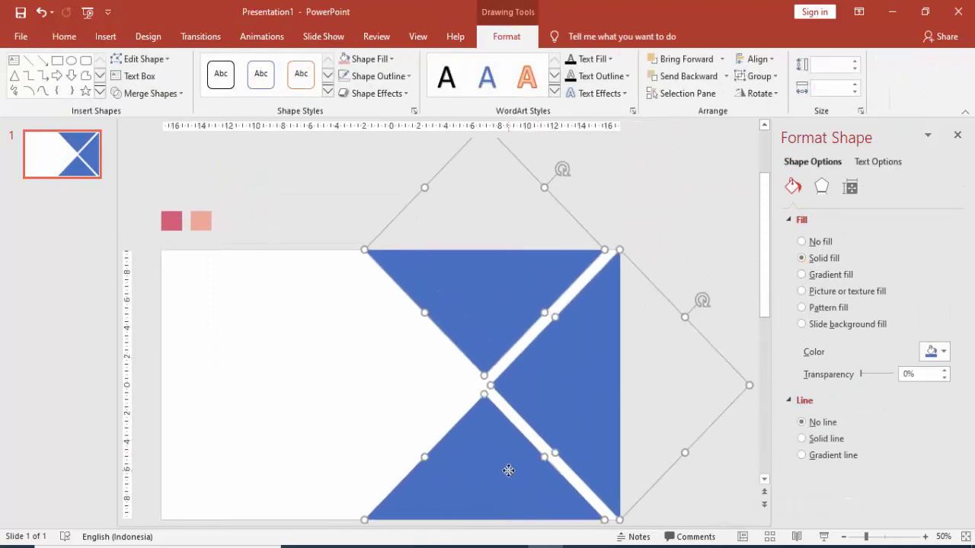
pyautogui.click(643, 207)
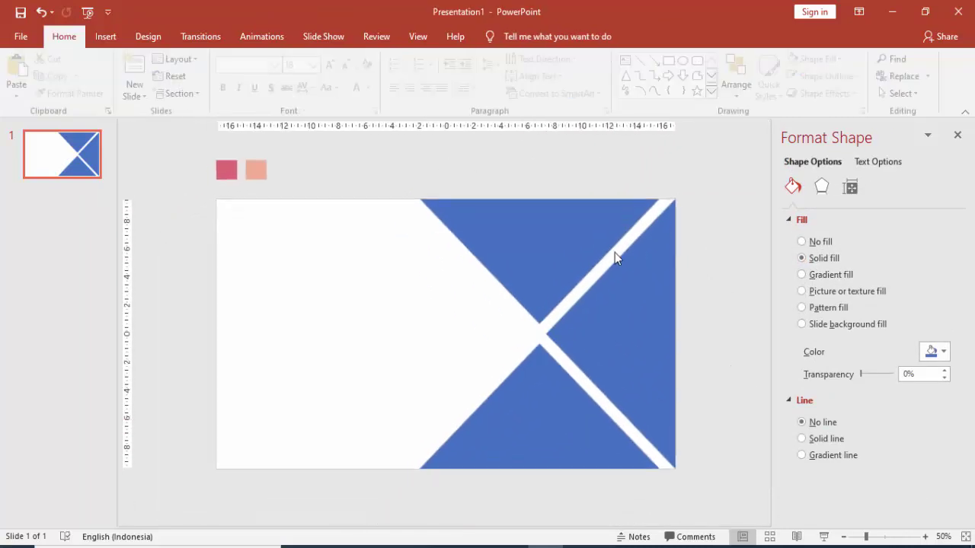
pyautogui.click(571, 256)
pyautogui.hotkey('ctrl', 'v')
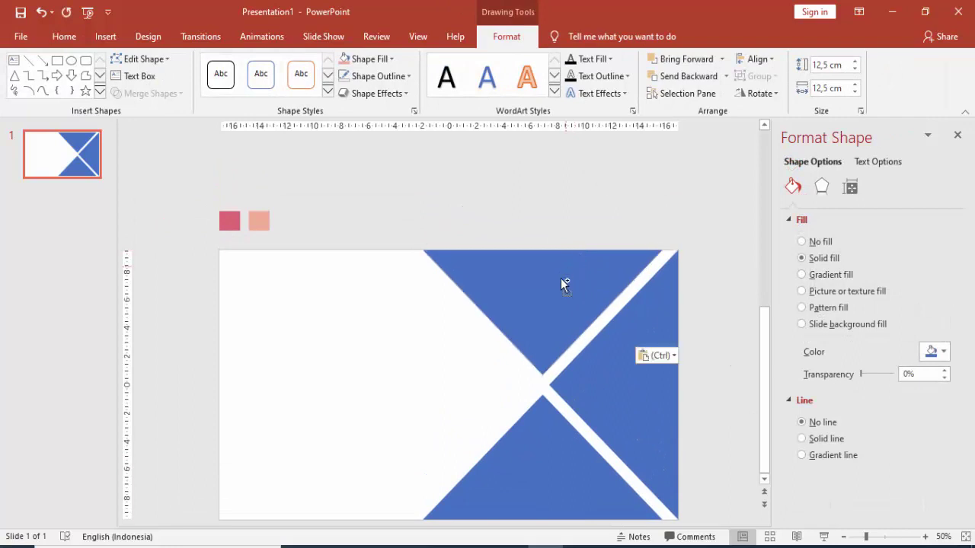
pyautogui.moveTo(577, 258); pyautogui.dragTo(331, 318)
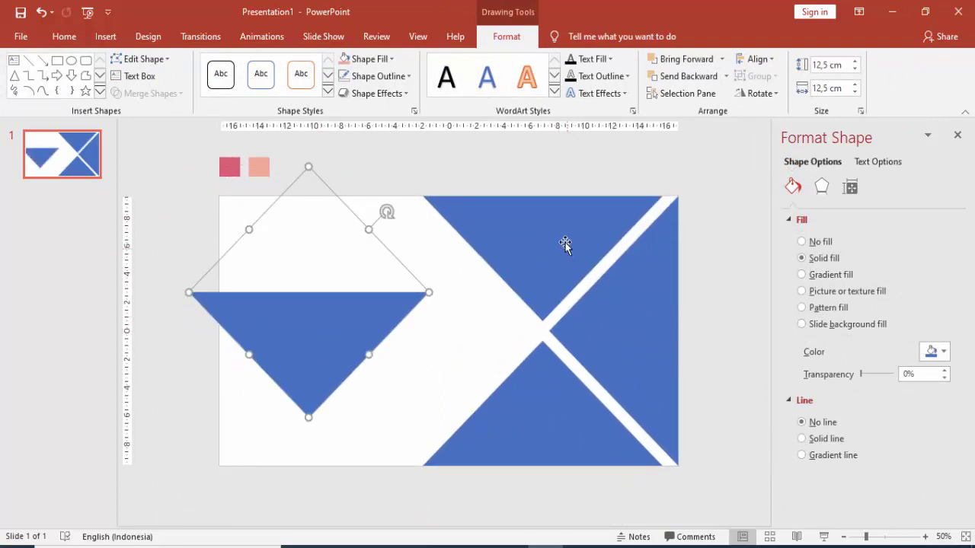
pyautogui.click(568, 245)
pyautogui.keyDown('shift'); pyautogui.click(636, 347); pyautogui.keyUp('shift')
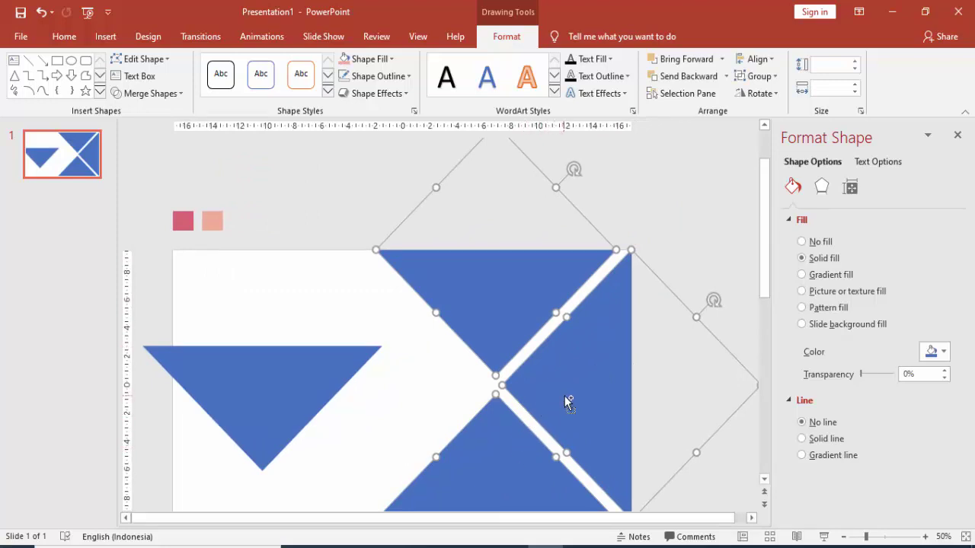
pyautogui.hotkey('ctrl', 'g')
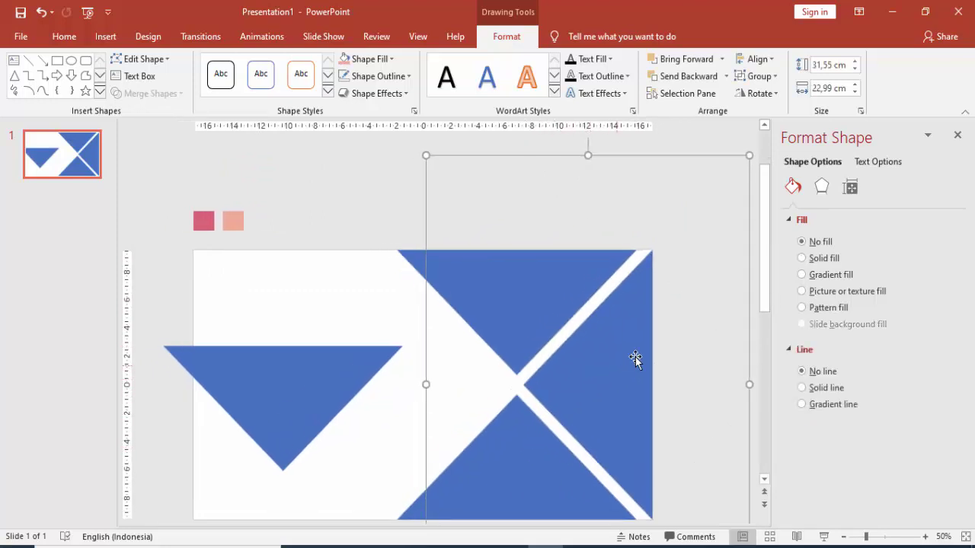
# Select the right triangle within the group, then the large X-shaped cutout shape.
pyautogui.scroll(-2, 704, 330)
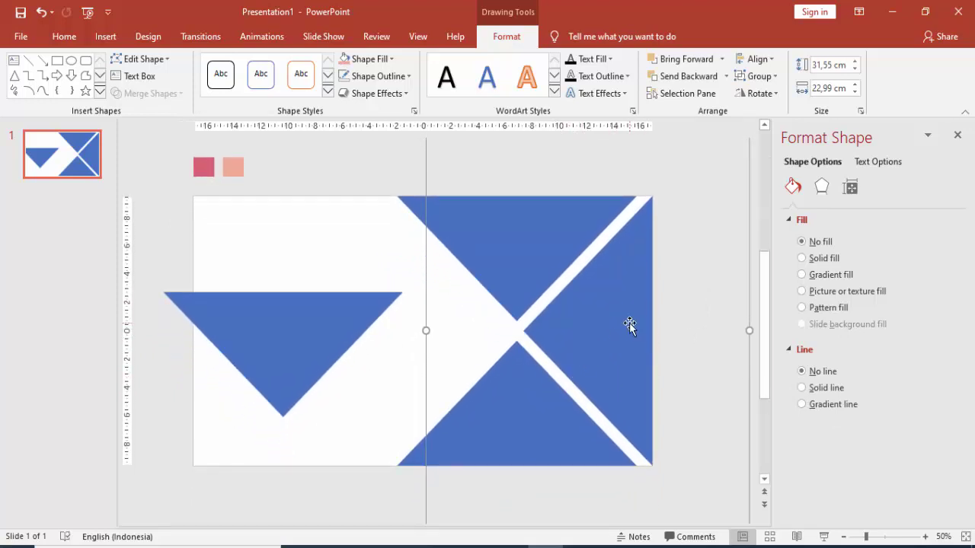
pyautogui.rightClick(629, 323)
pyautogui.moveTo(690, 169)
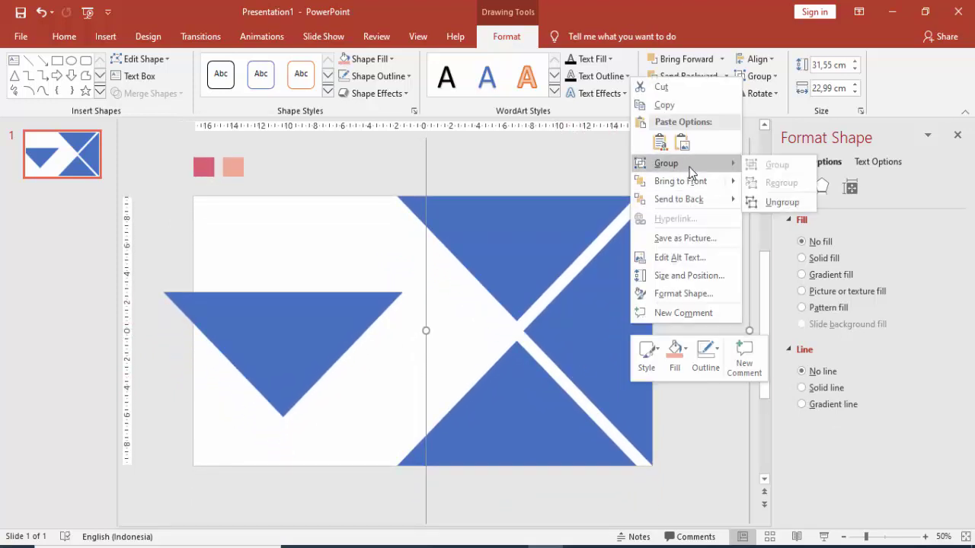
pyautogui.click(446, 206)
pyautogui.click(570, 284)
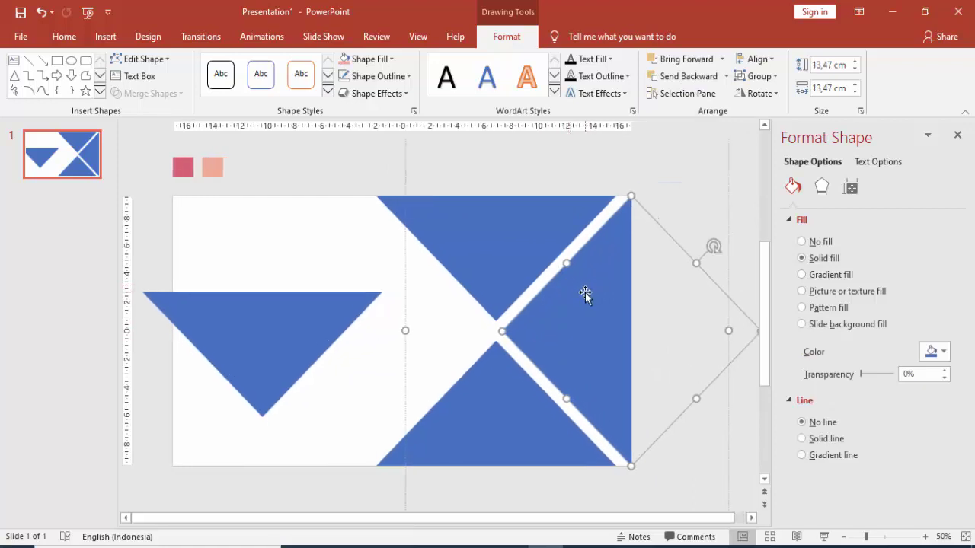
pyautogui.click(678, 264)
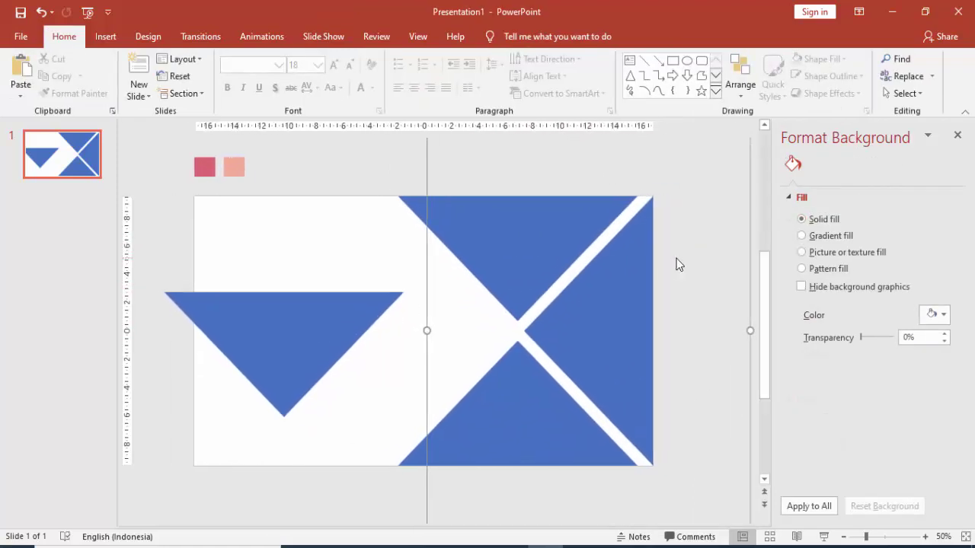
pyautogui.click(679, 264)
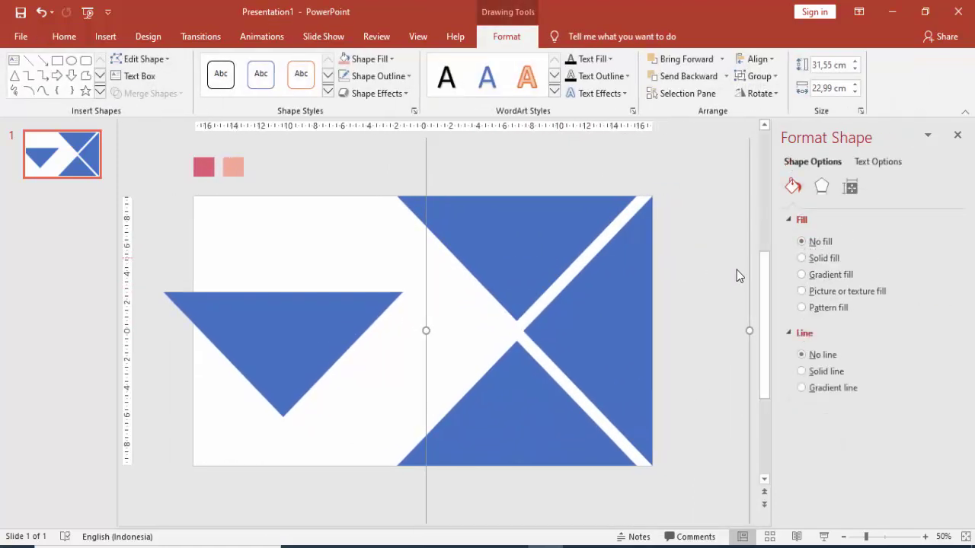
# Fill the X shape with the backpacker-by-the-lake photo from E:\VIDEO TUTORIAL YOUTUBE\IMAGE\OUTDOOR.
pyautogui.click(832, 291)
pyautogui.click(823, 351)
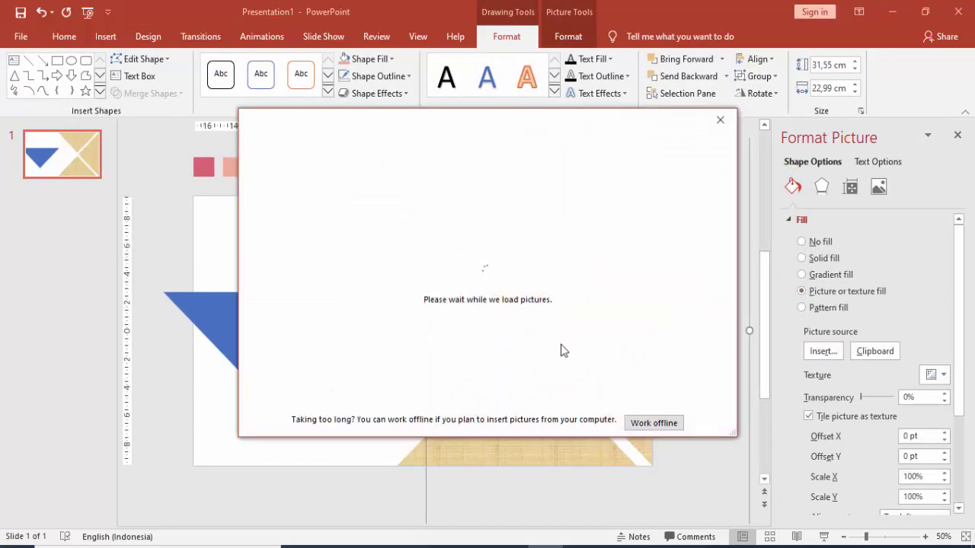
pyautogui.click(639, 423)
pyautogui.click(333, 203)
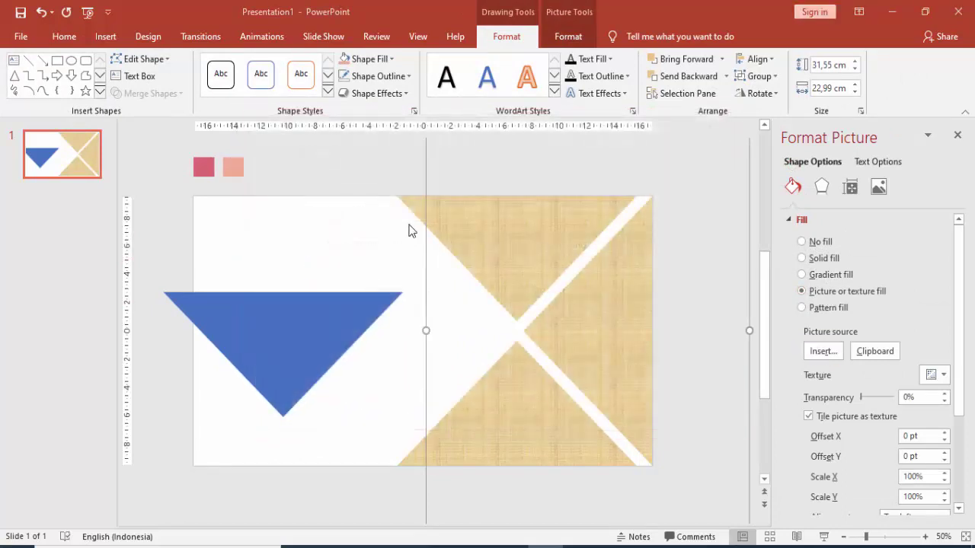
pyautogui.click(102, 267)
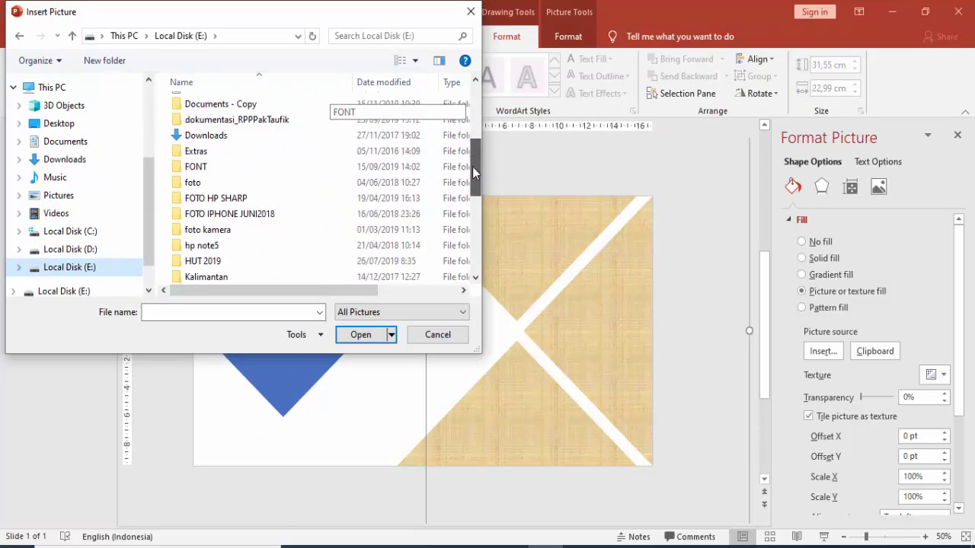
pyautogui.moveTo(476, 110); pyautogui.dragTo(474, 234)
pyautogui.doubleClick(274, 238)
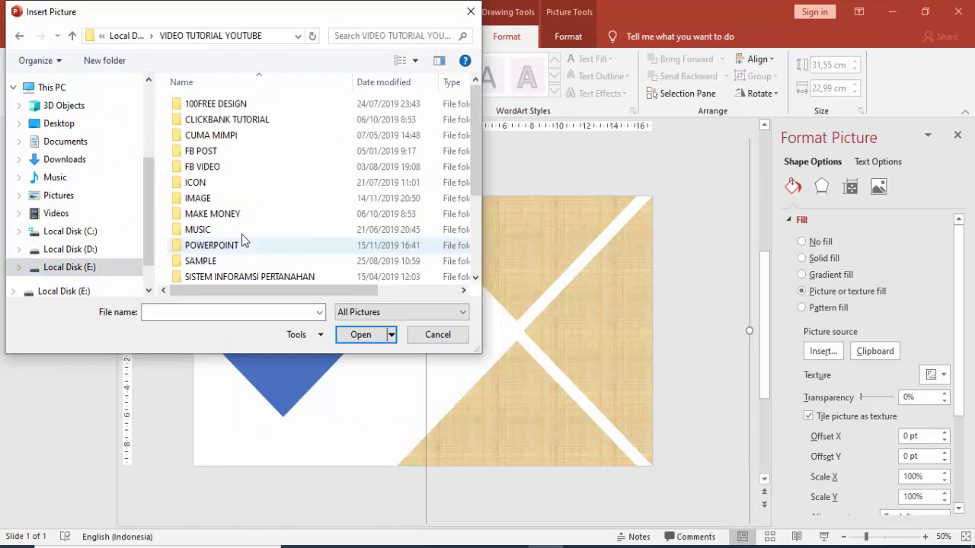
pyautogui.doubleClick(215, 202)
pyautogui.doubleClick(223, 219)
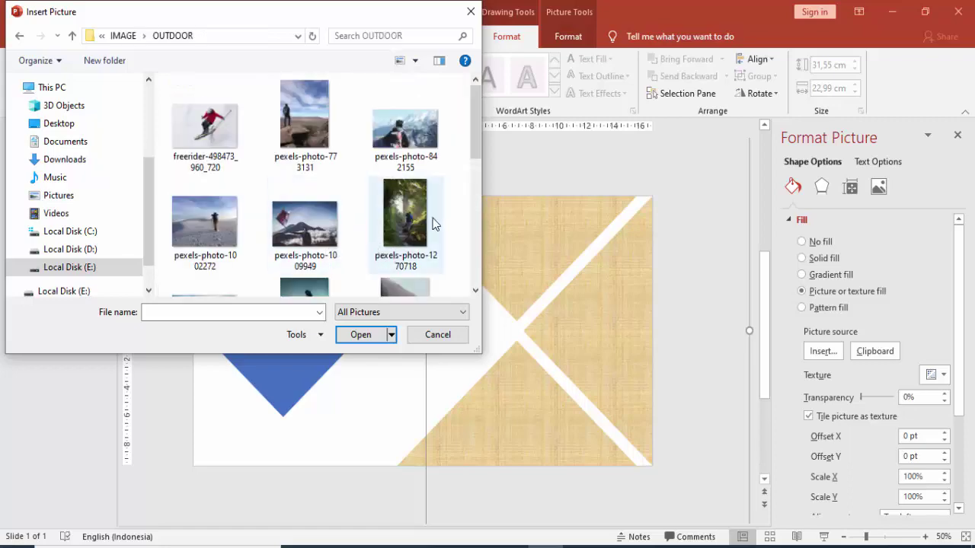
pyautogui.scroll(-1, 434, 224)
pyautogui.click(202, 258)
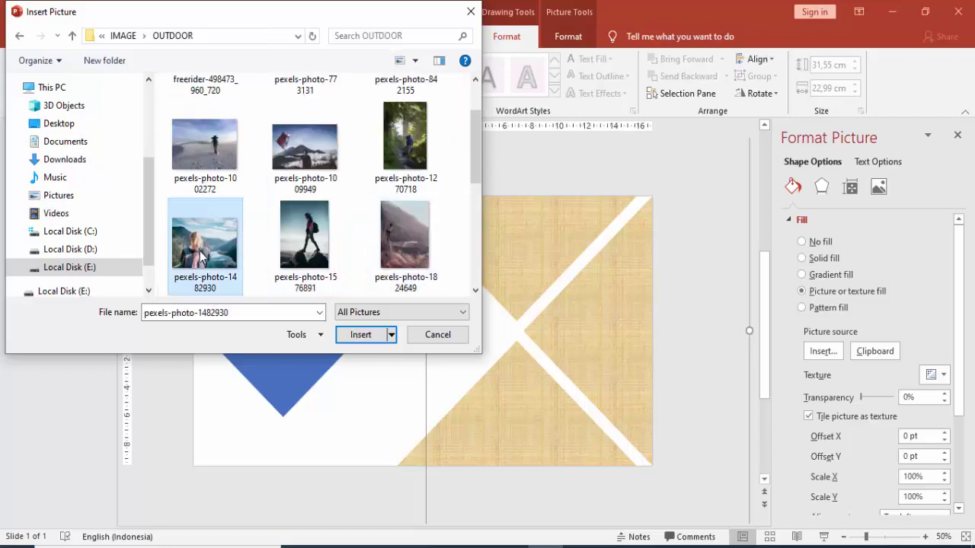
pyautogui.click(371, 340)
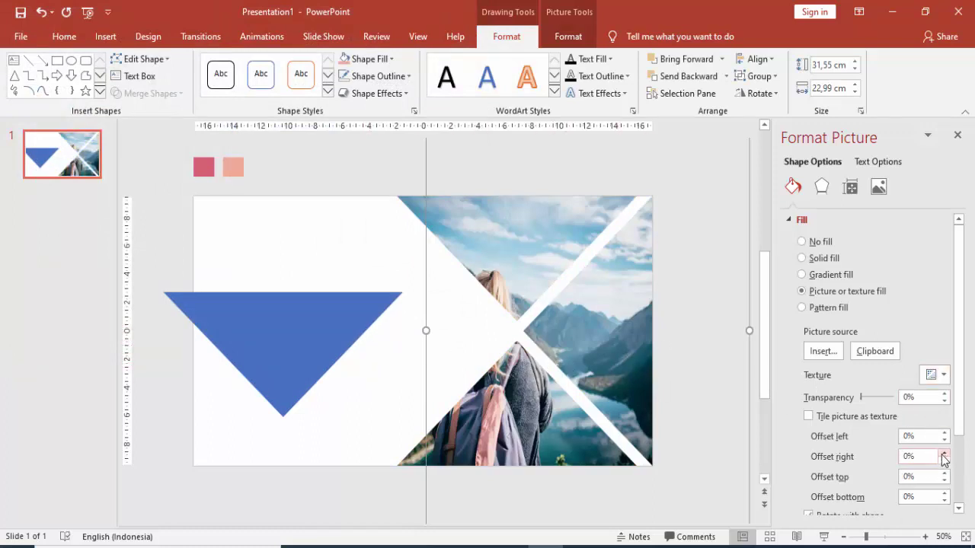
pyautogui.click(945, 433)
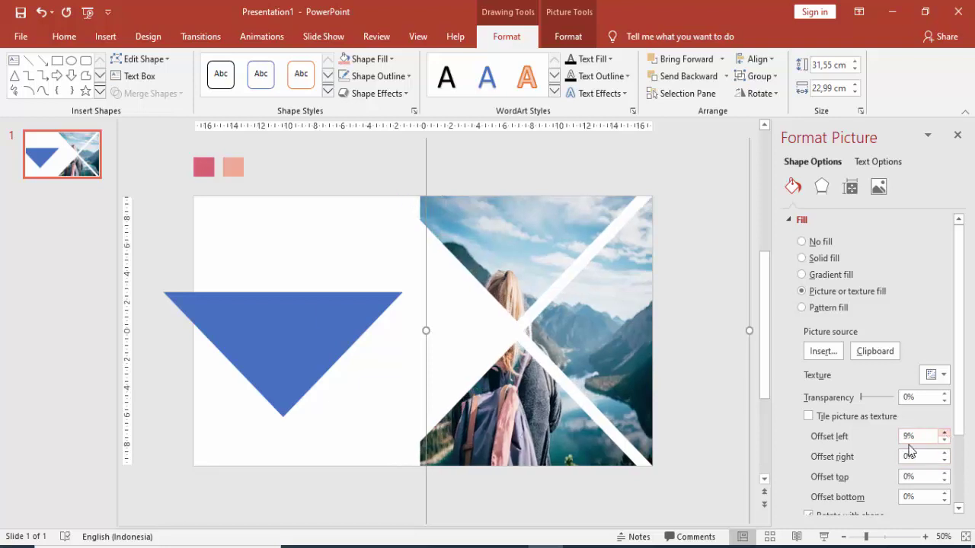
# Replace the fill with the hiker-on-mountain photo, offset left -5% and right -36%.
pyautogui.click(822, 351)
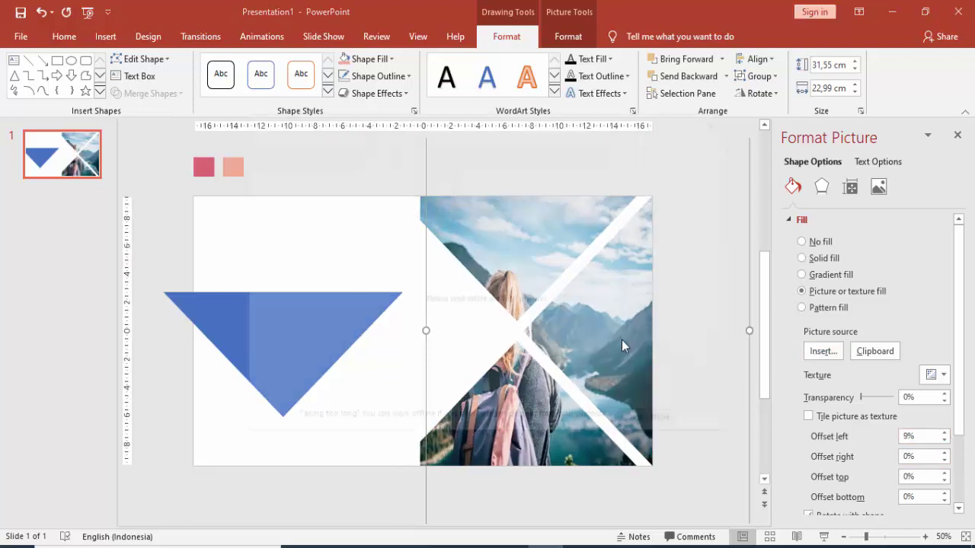
pyautogui.press('Escape')
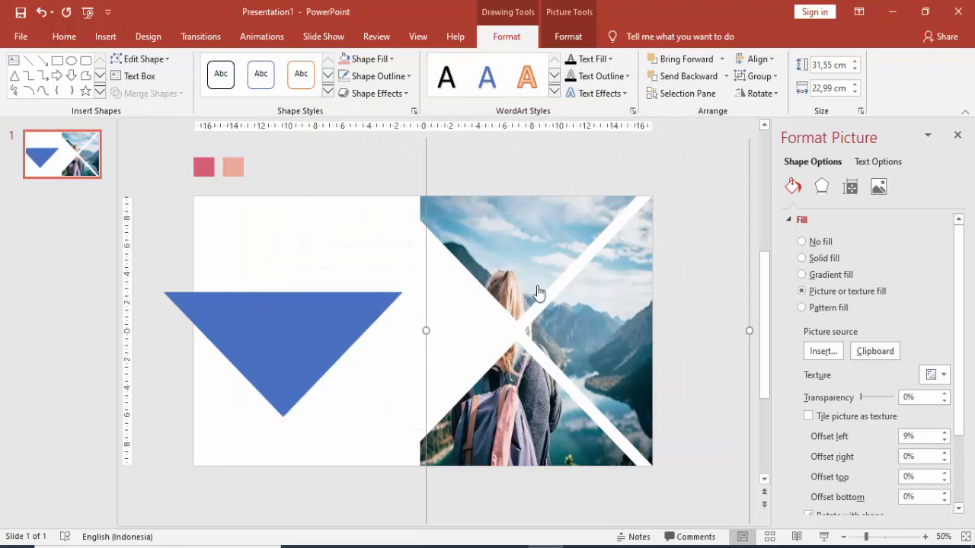
pyautogui.scroll(-3, 404, 258)
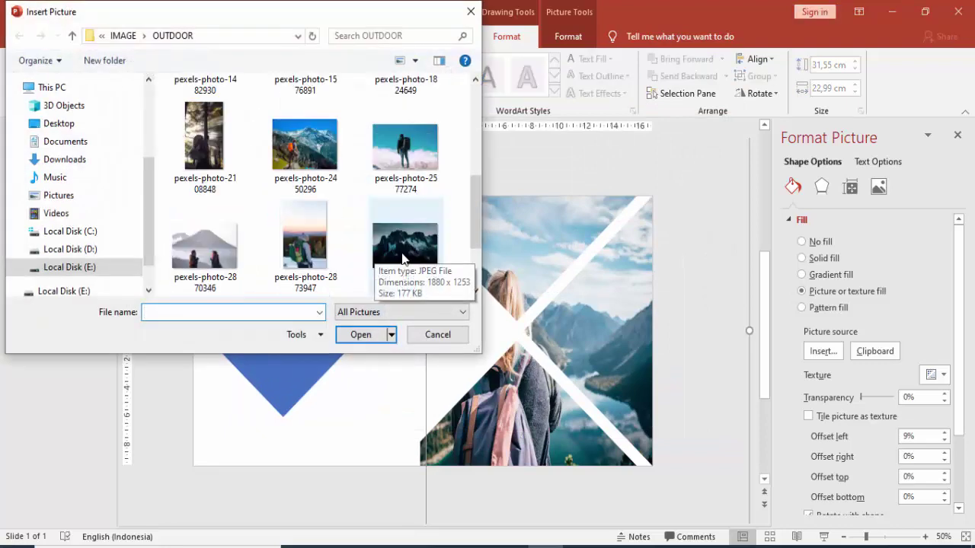
pyautogui.click(405, 148)
pyautogui.click(365, 333)
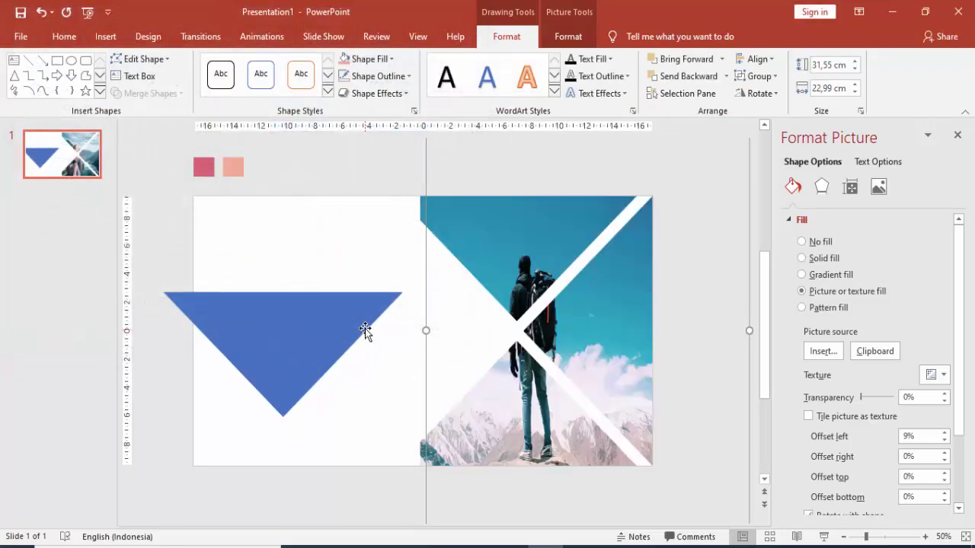
pyautogui.click(944, 440)
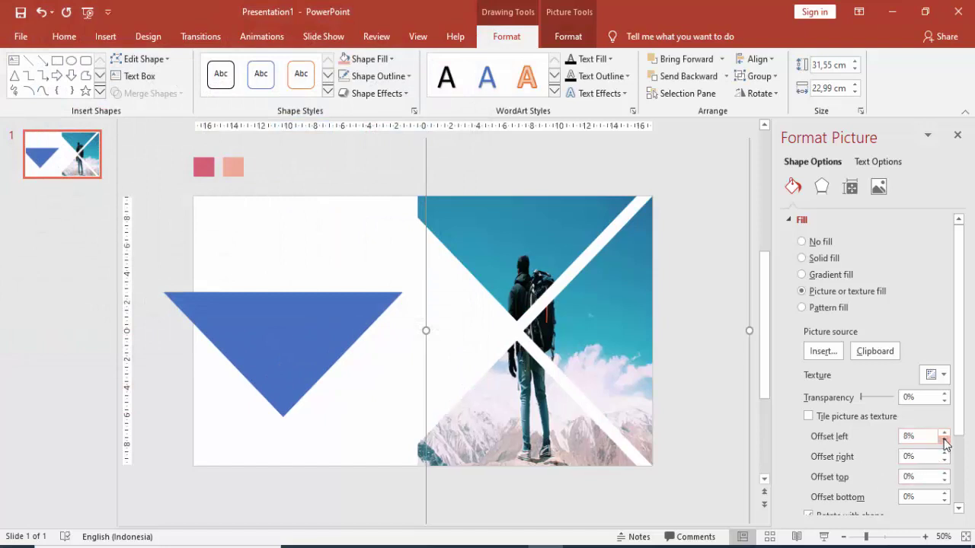
pyautogui.click(944, 440)
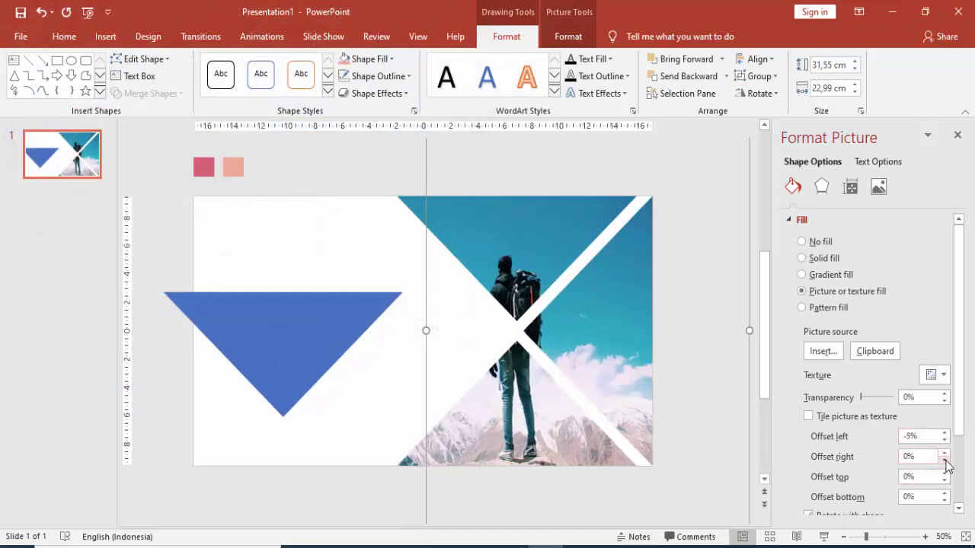
pyautogui.click(945, 461)
pyautogui.moveTo(945, 460); pyautogui.dragTo(945, 461)
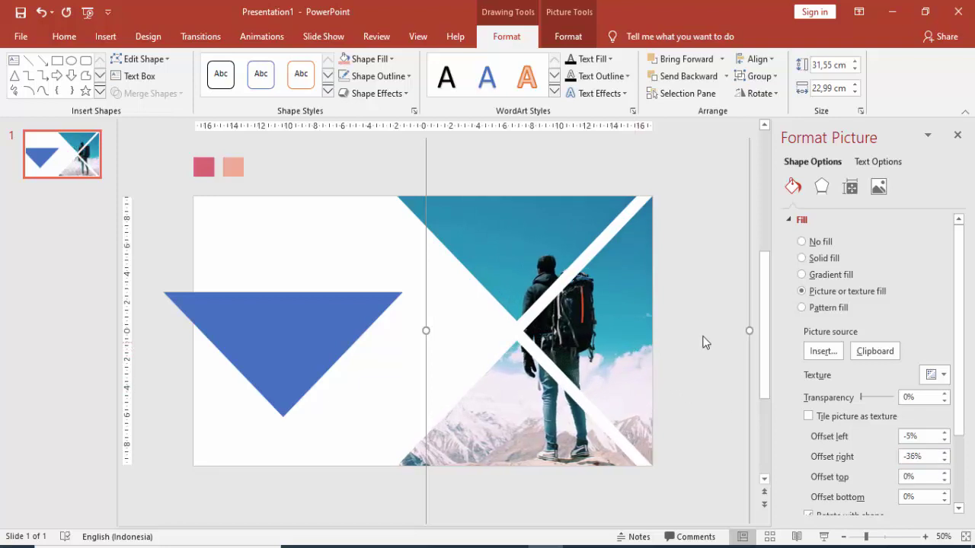
pyautogui.click(374, 173)
pyautogui.click(350, 309)
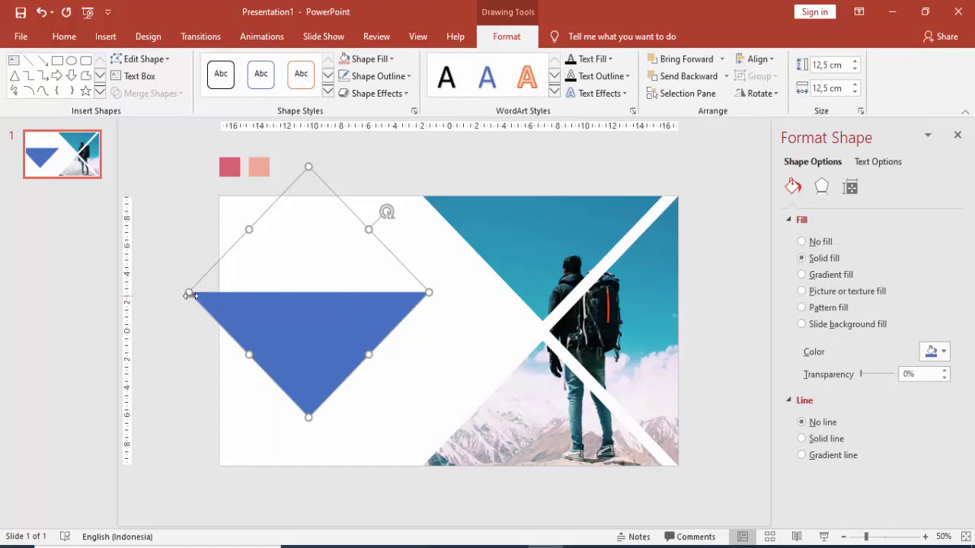
# Shrink the blue triangle to 8.53 cm, move it atop the photo, and make it semi-transparent white.
pyautogui.moveTo(188, 294); pyautogui.dragTo(265, 294)
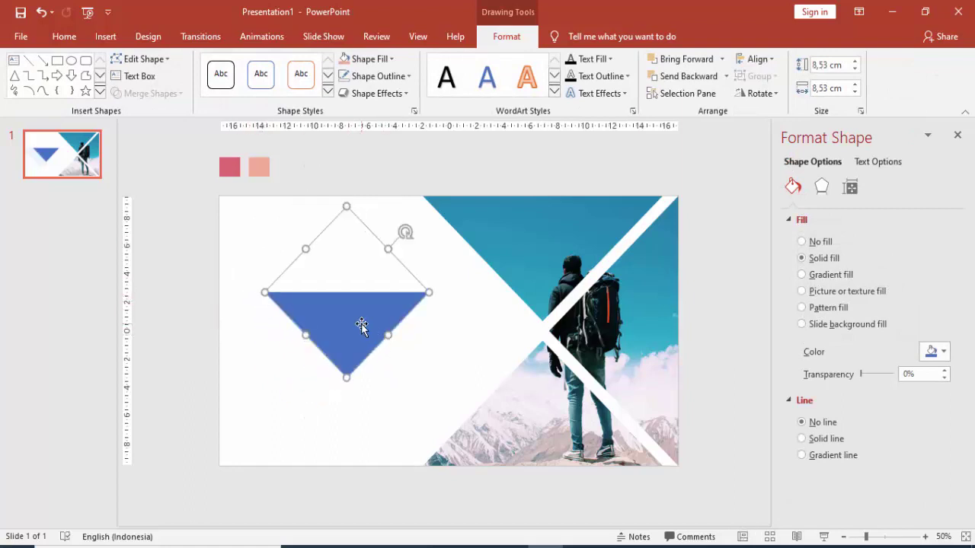
pyautogui.moveTo(362, 326); pyautogui.dragTo(560, 231)
pyautogui.click(935, 351)
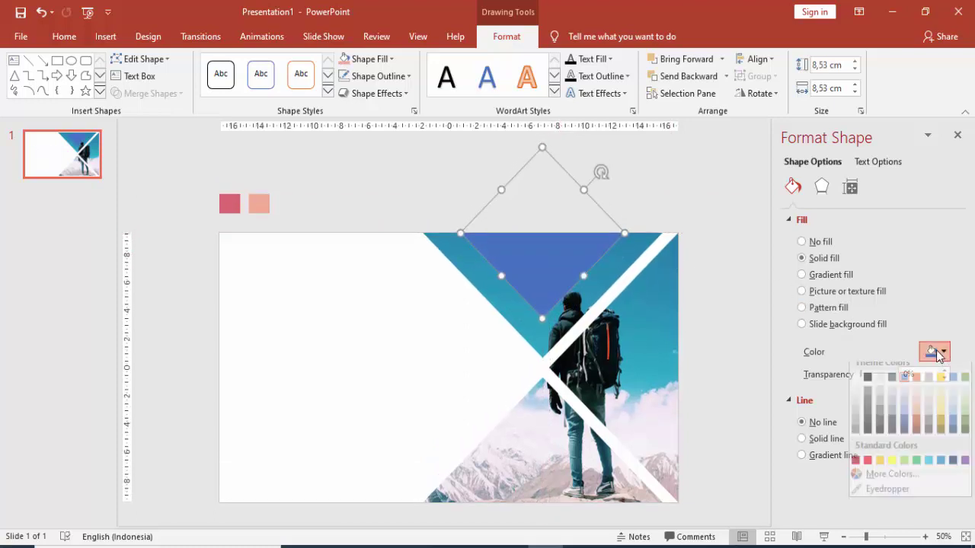
pyautogui.click(856, 386)
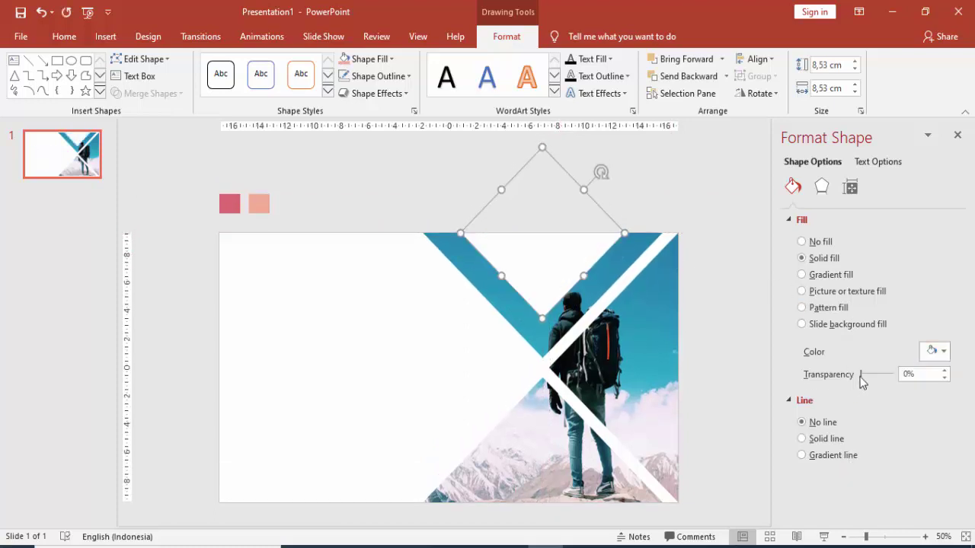
pyautogui.moveTo(862, 374); pyautogui.dragTo(884, 374)
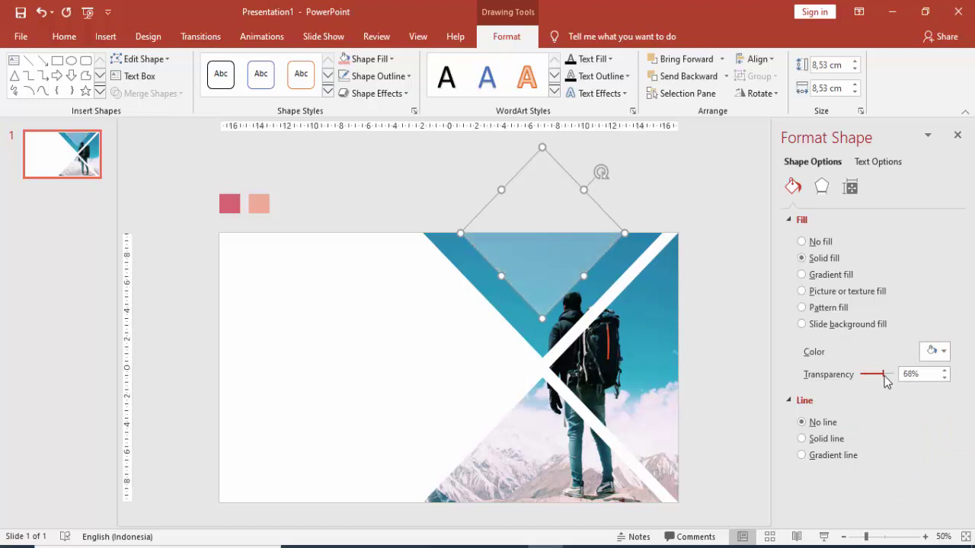
pyautogui.click(749, 320)
# Flip the translucent shape vertically and try several positions over the photo, undoing one move.
pyautogui.click(540, 227)
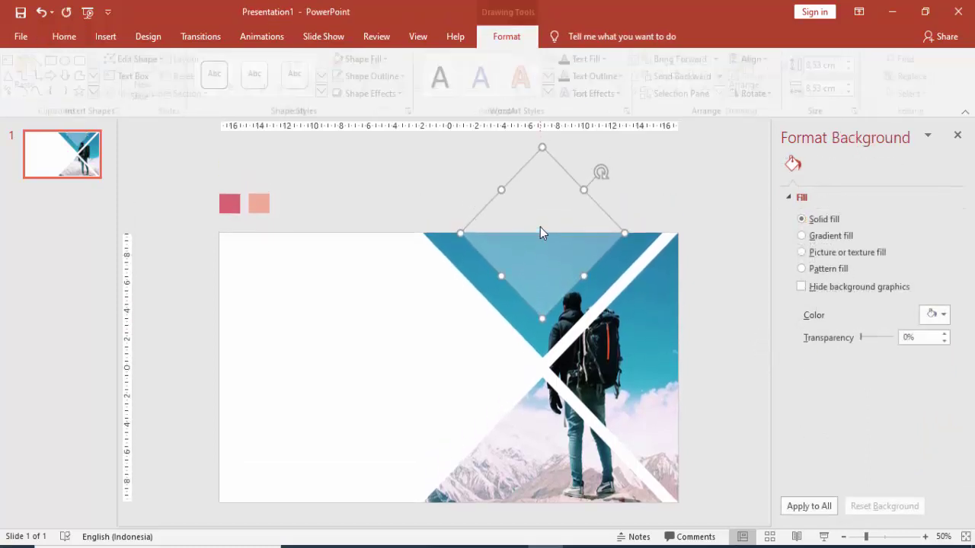
pyautogui.moveTo(547, 279); pyautogui.dragTo(553, 278)
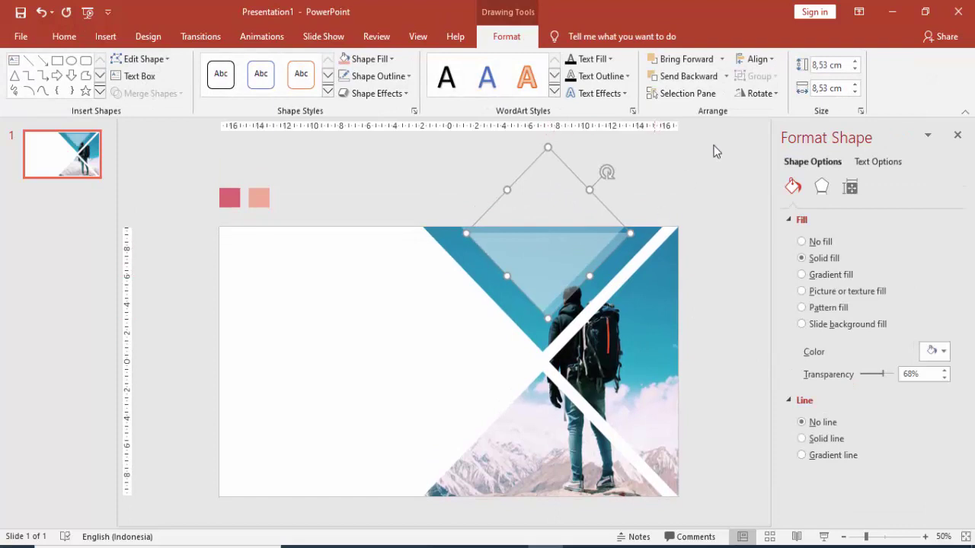
pyautogui.click(762, 93)
pyautogui.click(792, 148)
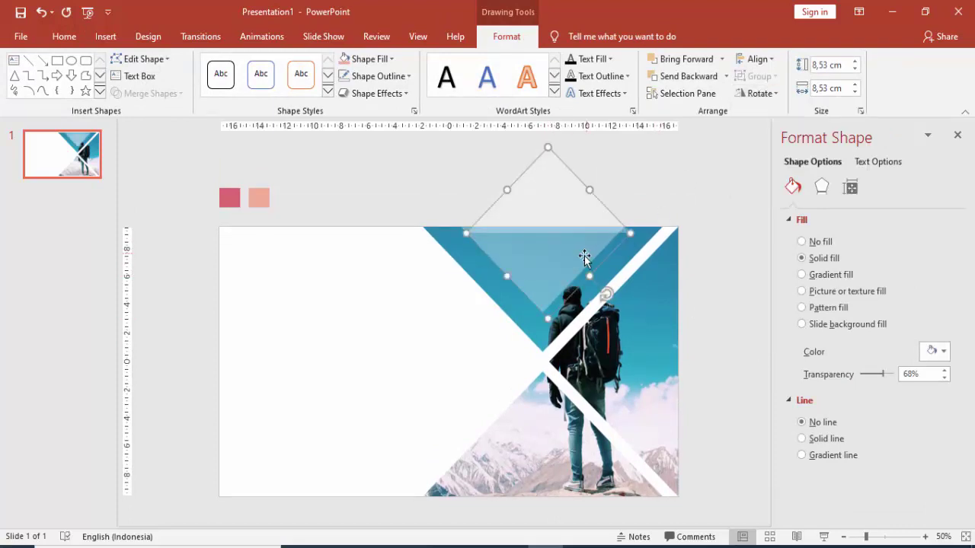
pyautogui.moveTo(583, 257)
pyautogui.mouseDown()
pyautogui.moveTo(564, 456)
pyautogui.moveTo(574, 439)
pyautogui.mouseUp()
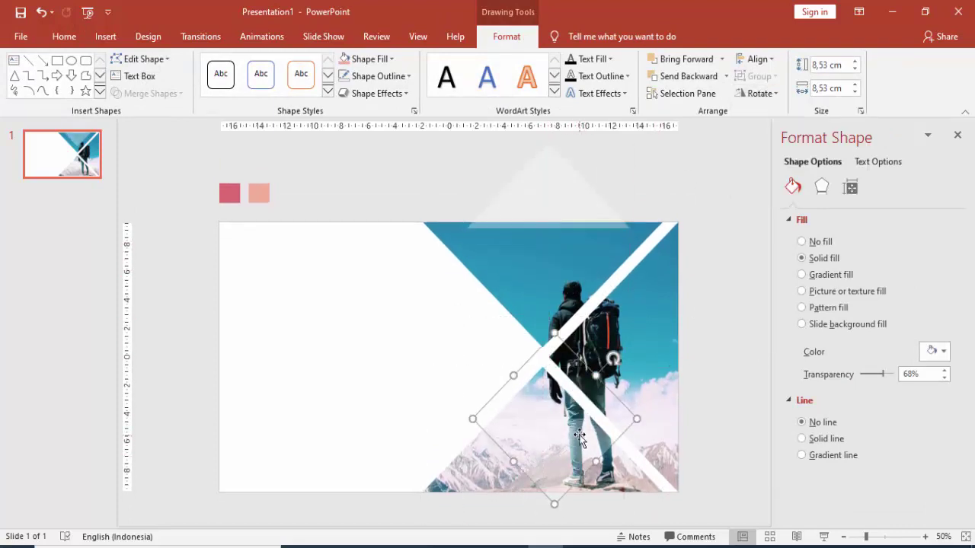
pyautogui.hotkey('ctrl', 'z')
pyautogui.moveTo(570, 171); pyautogui.dragTo(548, 185)
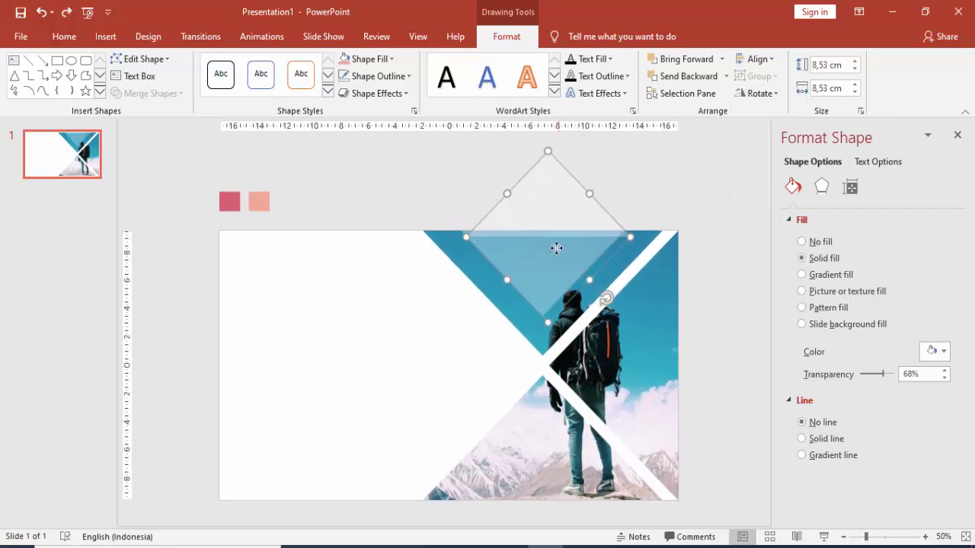
pyautogui.click(566, 160)
pyautogui.click(598, 227)
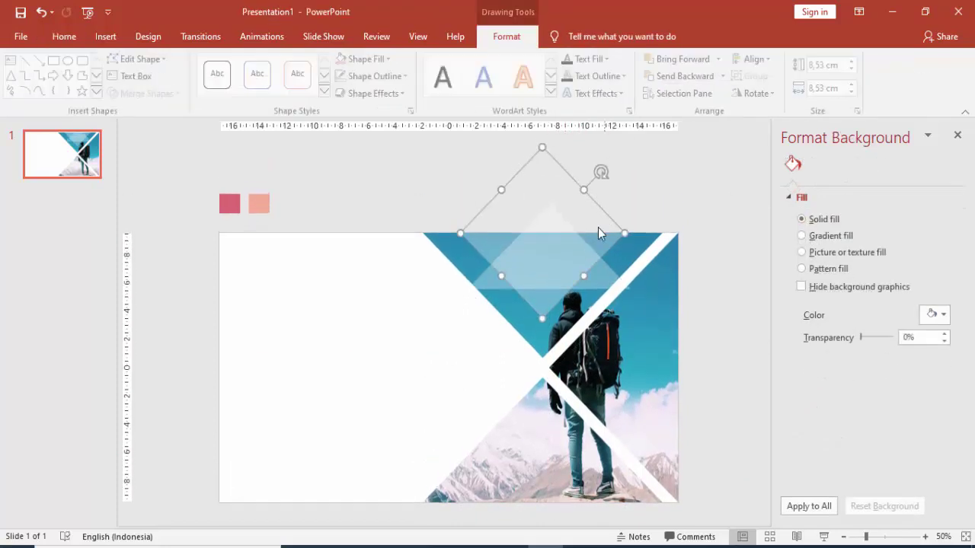
pyautogui.moveTo(593, 273); pyautogui.dragTo(601, 453)
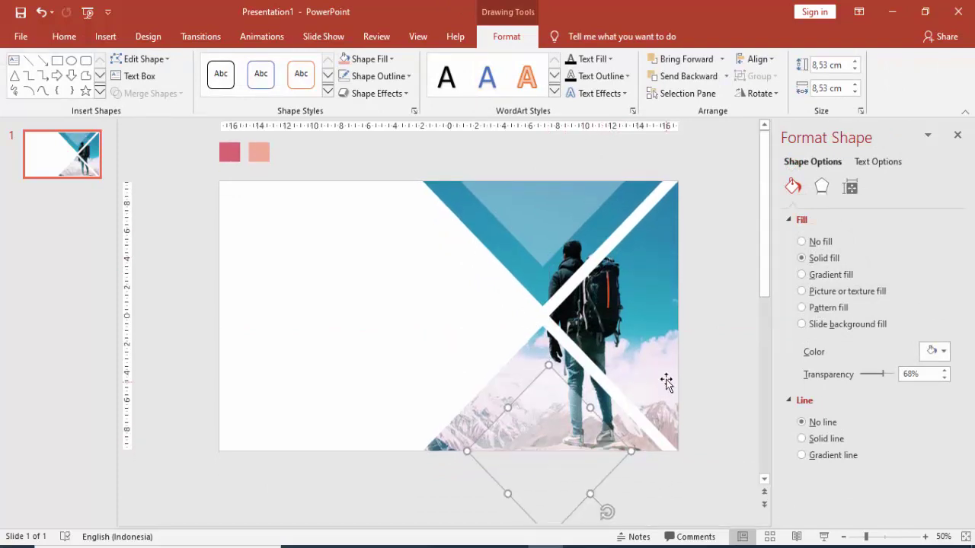
pyautogui.moveTo(564, 411); pyautogui.dragTo(654, 304)
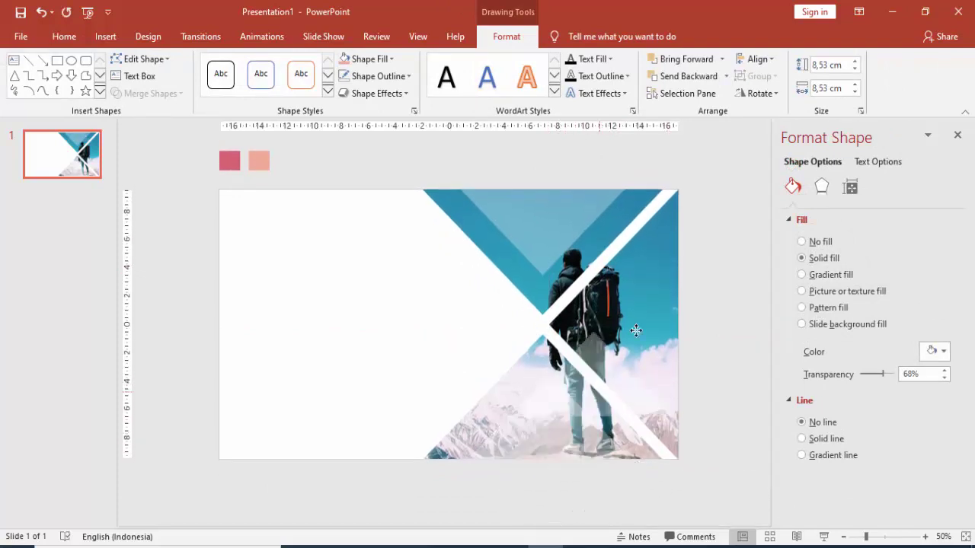
# Rotate the diamond 90° left and nudge it over the hiker's backpack.
pyautogui.click(773, 94)
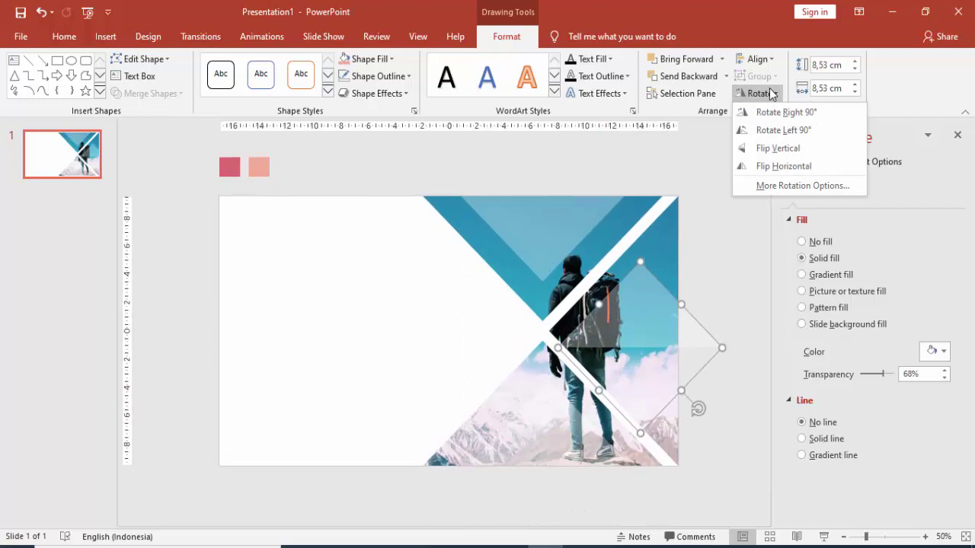
pyautogui.click(761, 131)
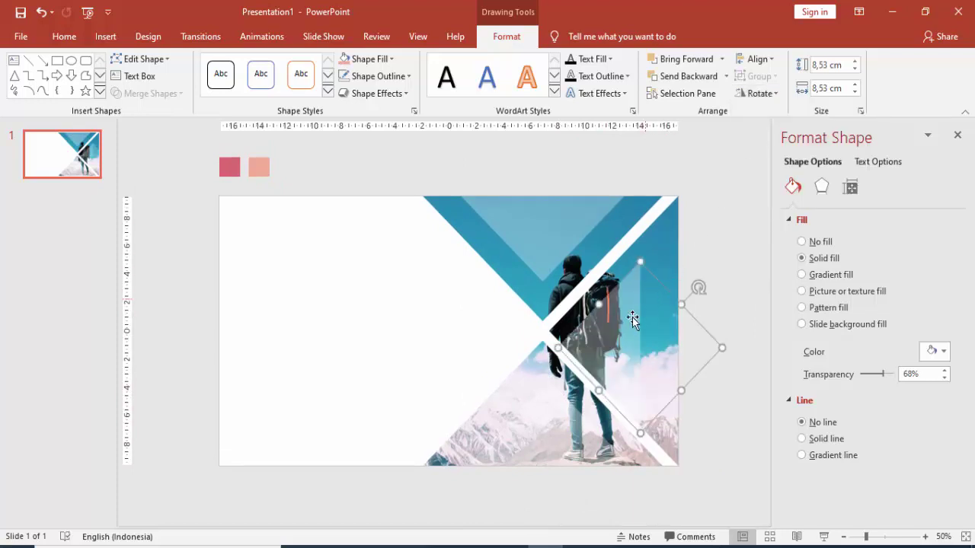
pyautogui.moveTo(660, 320); pyautogui.dragTo(659, 313)
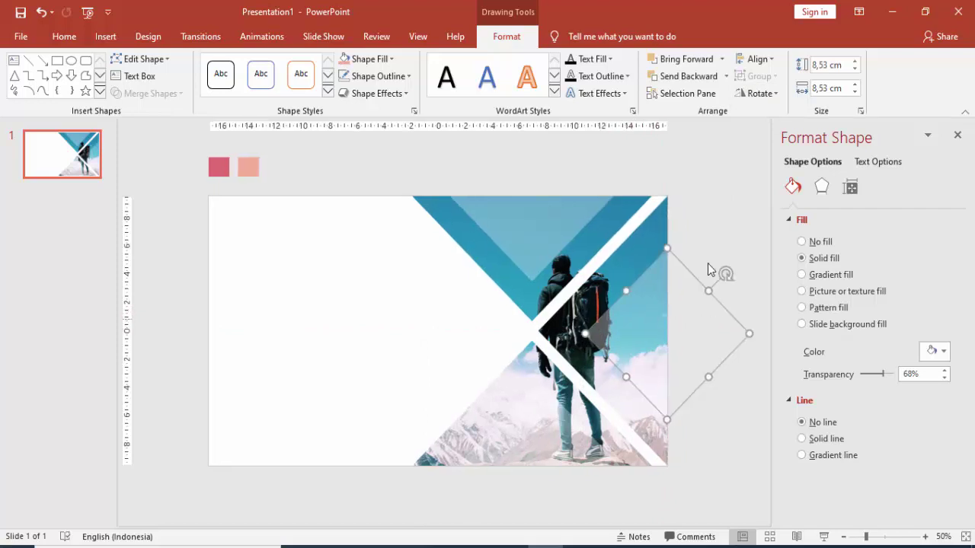
pyautogui.click(722, 222)
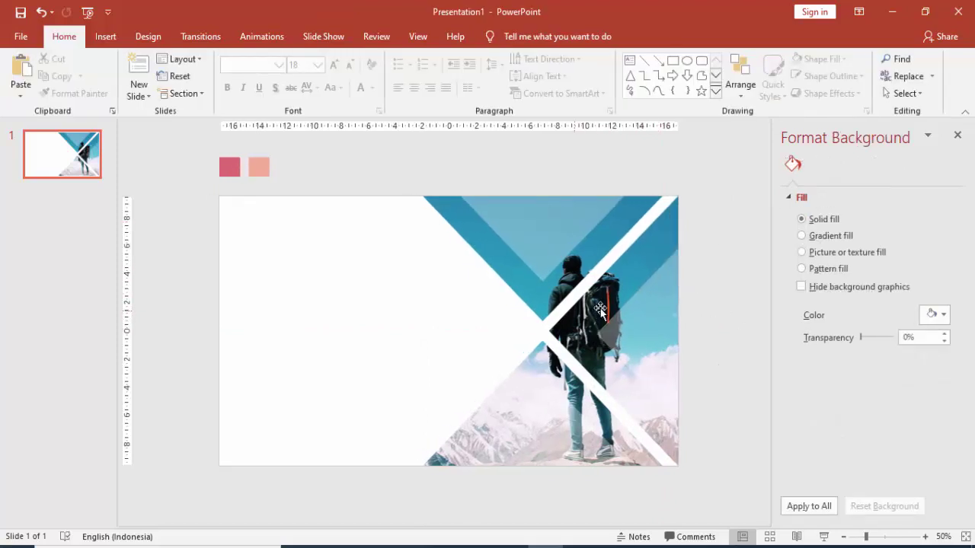
# Draw a square on the left of the slide and rotate it 45° into a diamond.
pyautogui.click(105, 37)
pyautogui.click(230, 76)
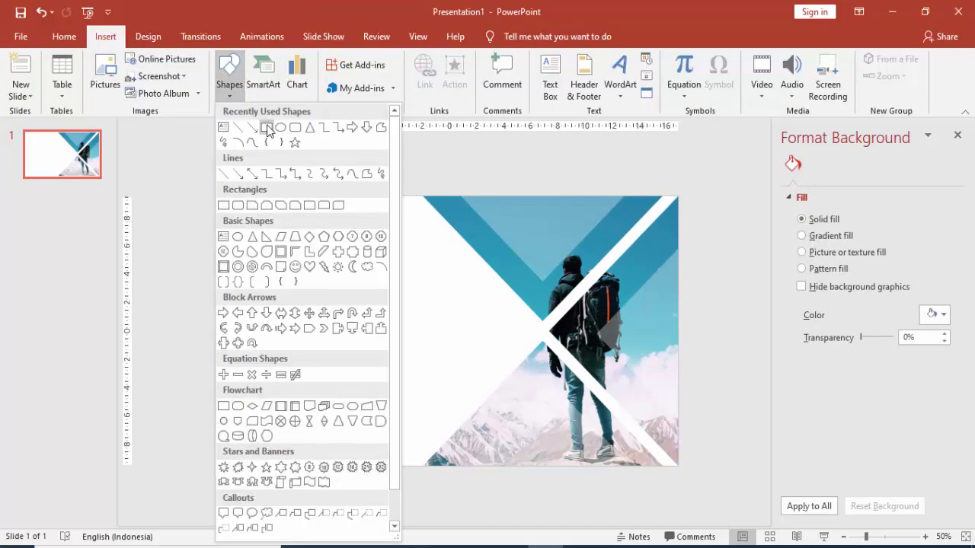
pyautogui.click(266, 127)
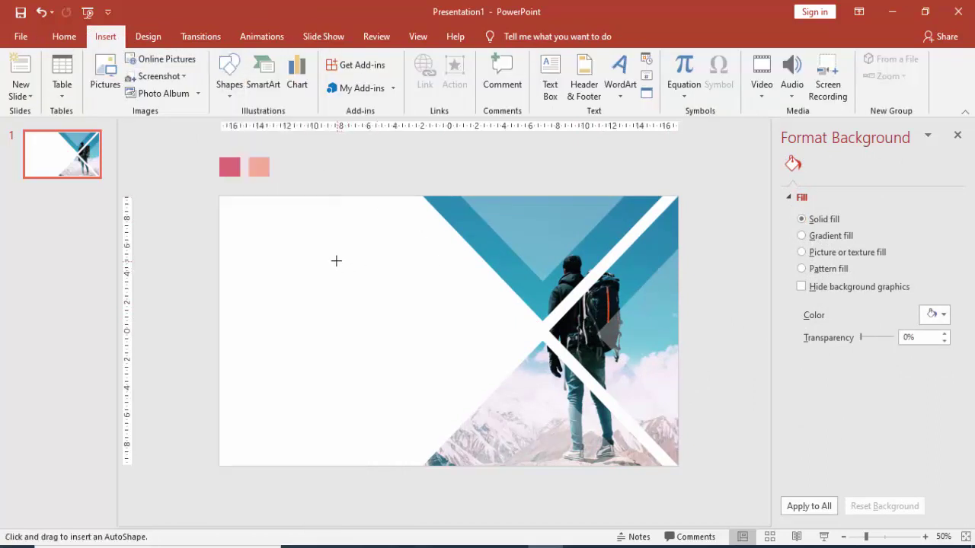
pyautogui.moveTo(335, 261); pyautogui.dragTo(415, 329)
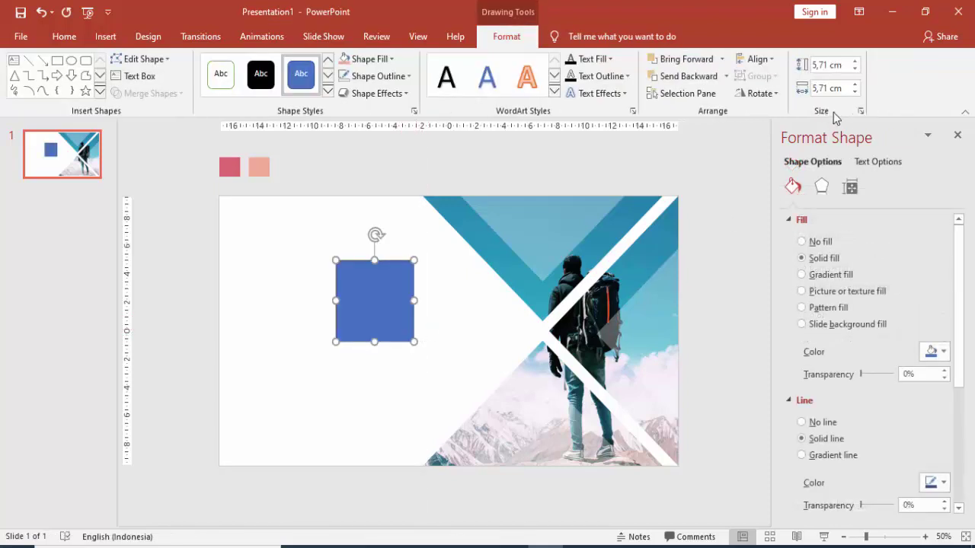
pyautogui.click(761, 95)
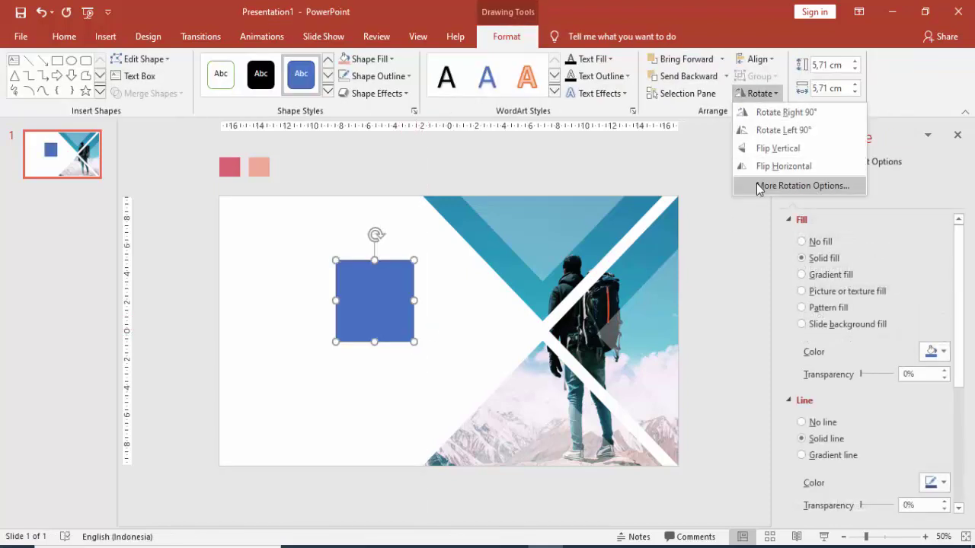
pyautogui.click(756, 191)
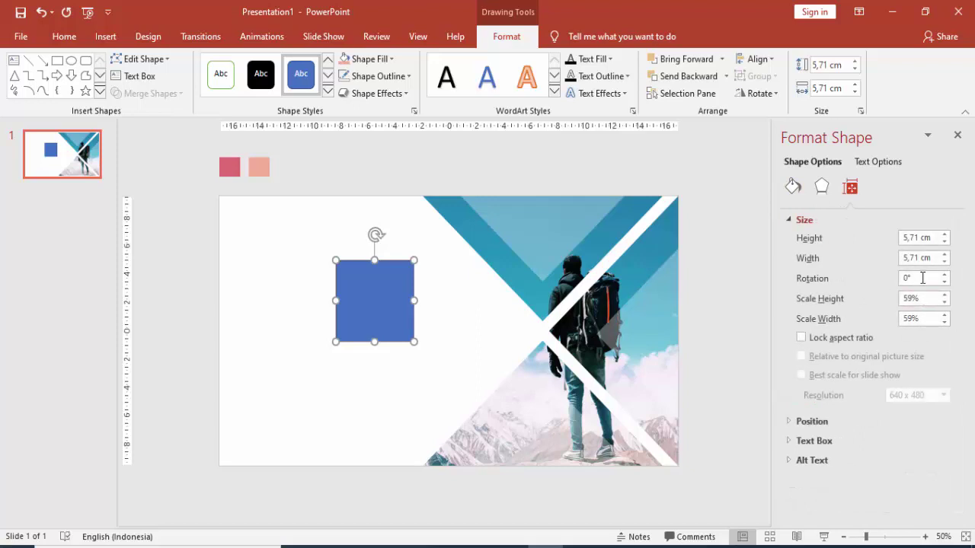
pyautogui.write('45')
pyautogui.press('Return')
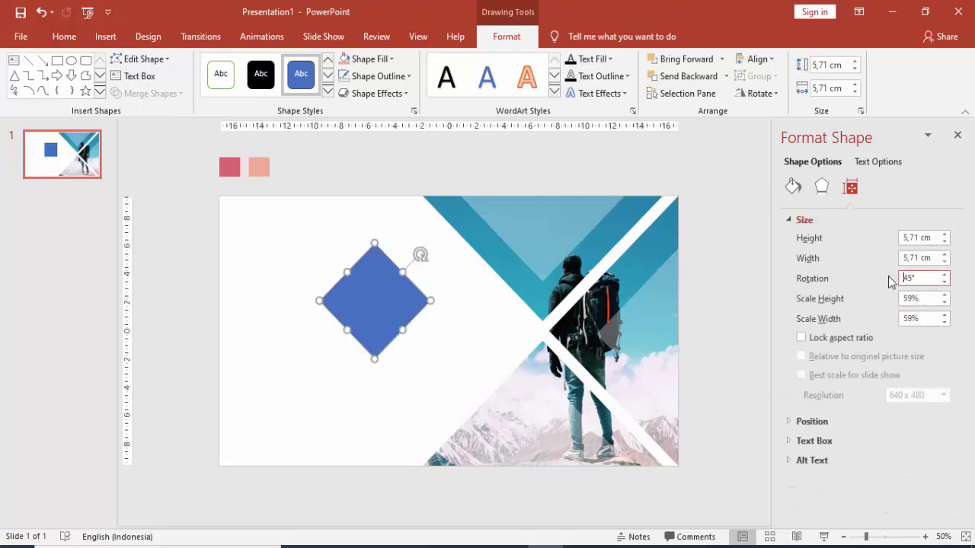
# Fill the diamond with the sampled pink swatch, remove its outline, and place it beside the X's centre.
pyautogui.click(793, 187)
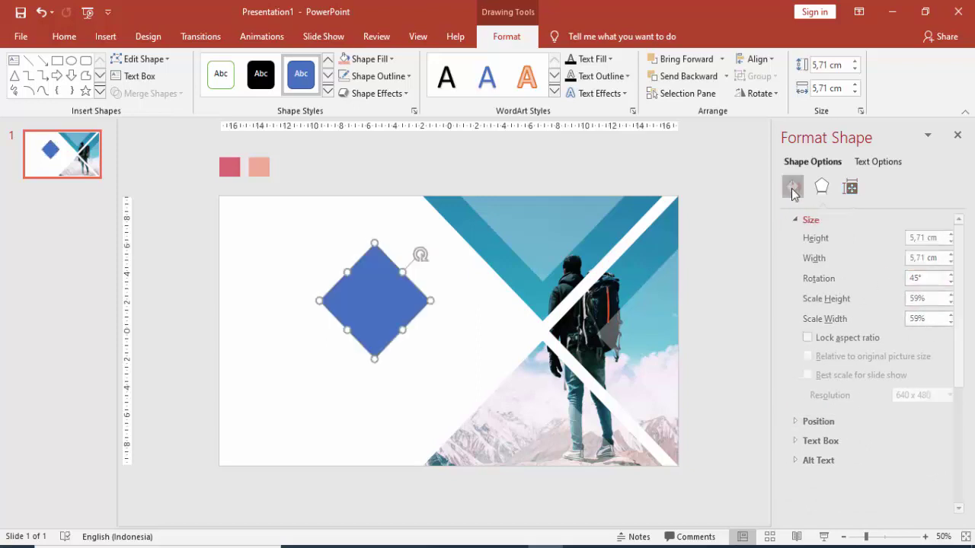
pyautogui.click(937, 352)
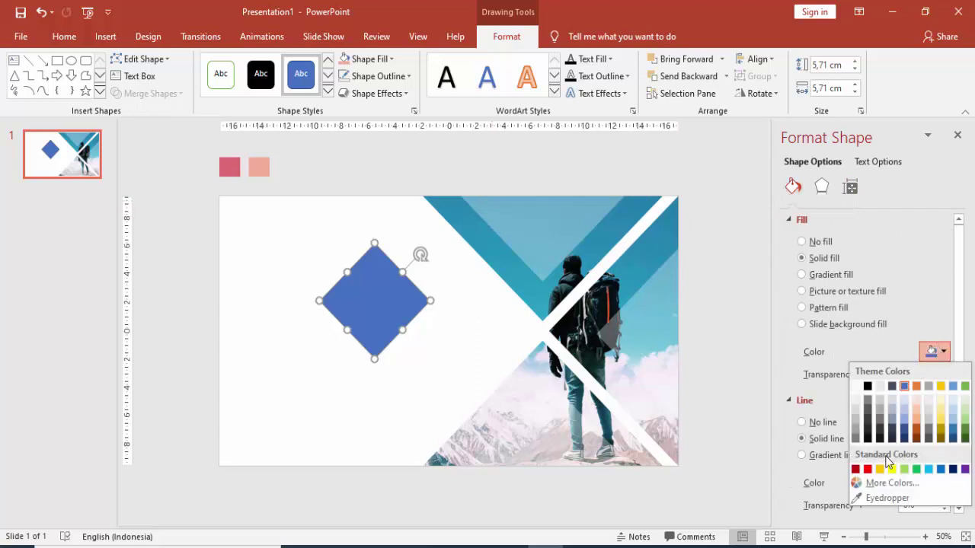
pyautogui.click(869, 499)
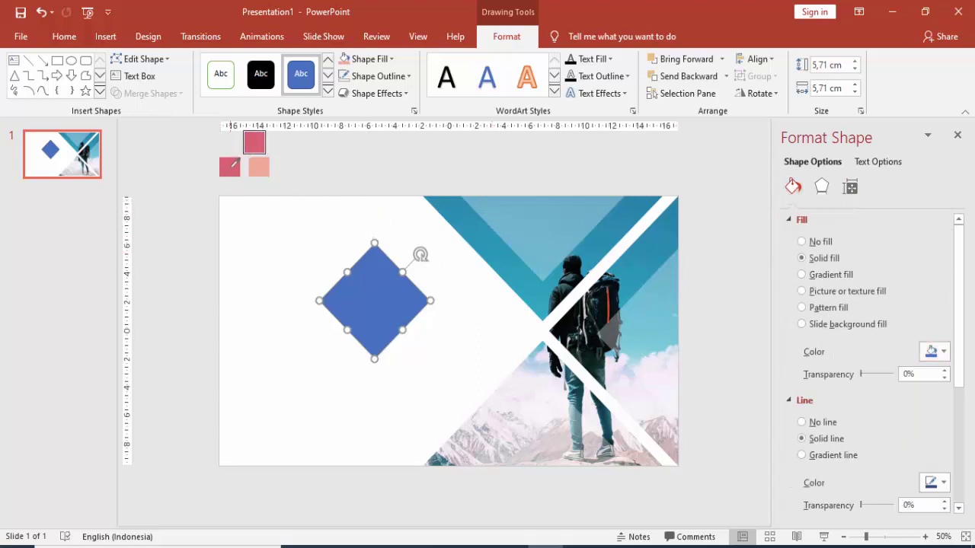
pyautogui.click(230, 166)
pyautogui.click(801, 422)
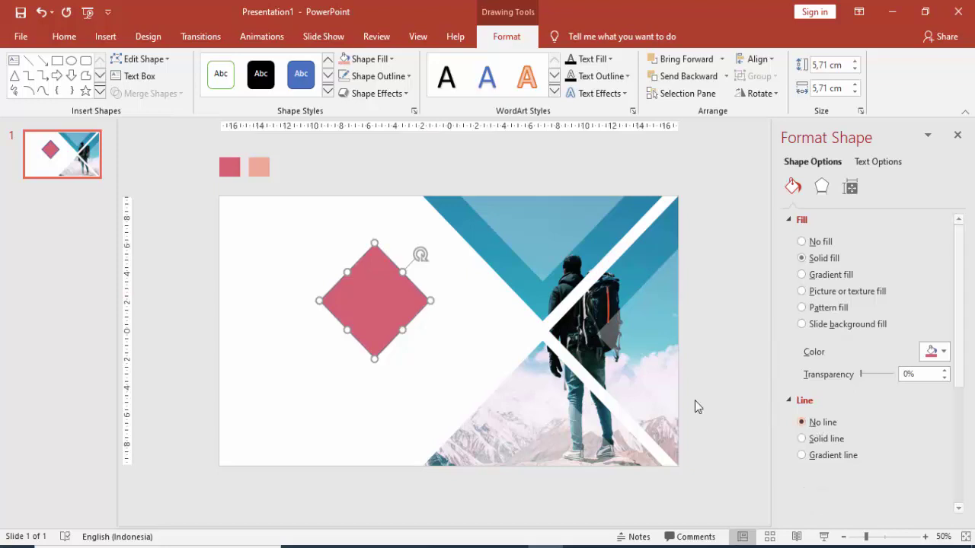
pyautogui.moveTo(384, 296); pyautogui.dragTo(489, 321)
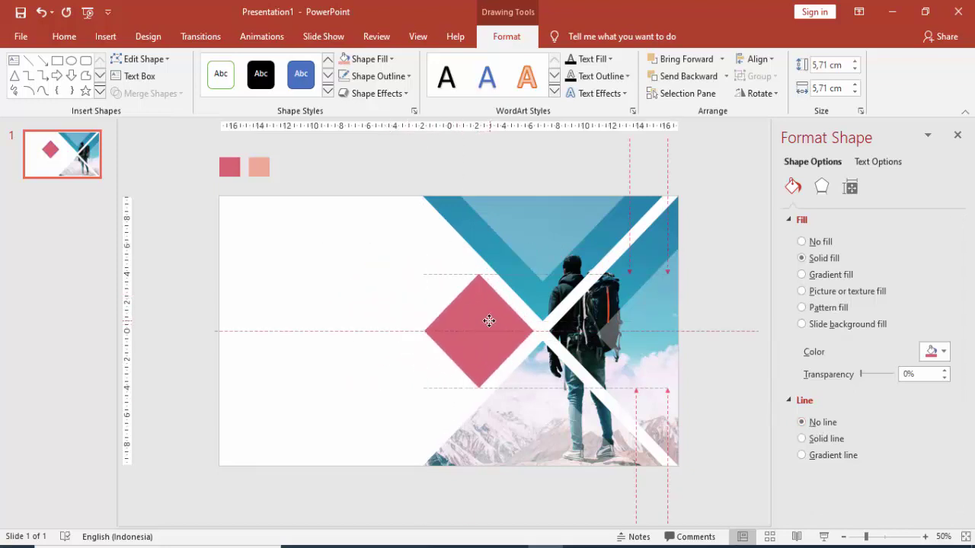
pyautogui.click(720, 255)
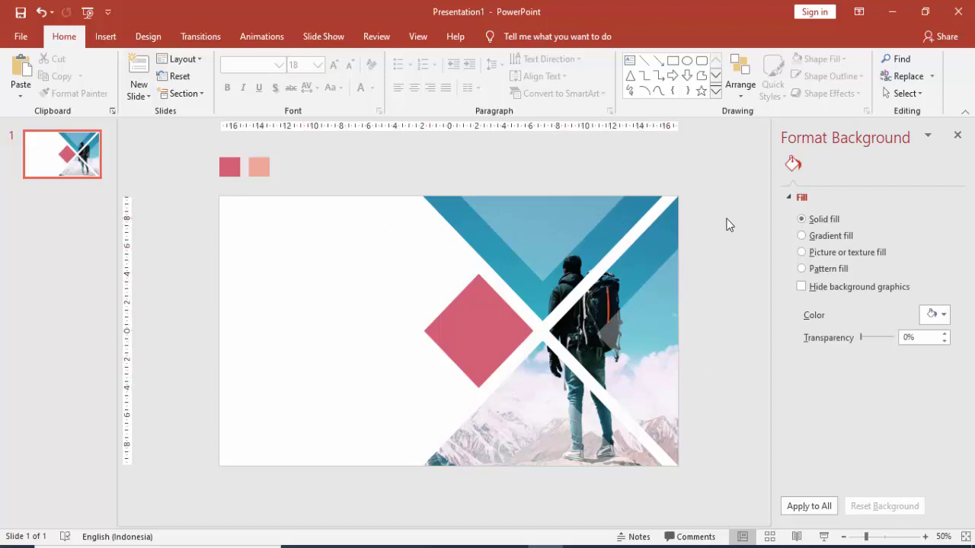
# Add a text box near the top-left reading 'JUDUL PRESENTASI'.
pyautogui.click(105, 36)
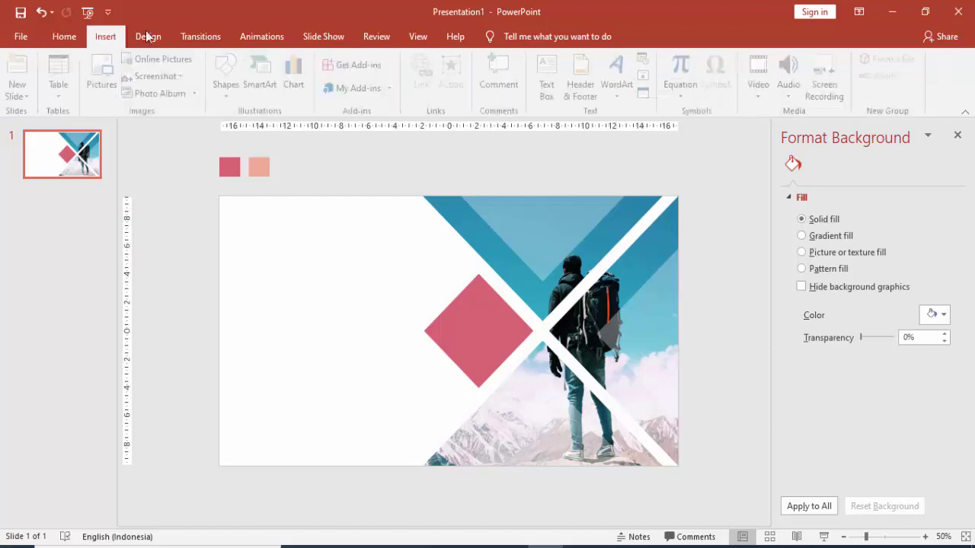
pyautogui.click(547, 72)
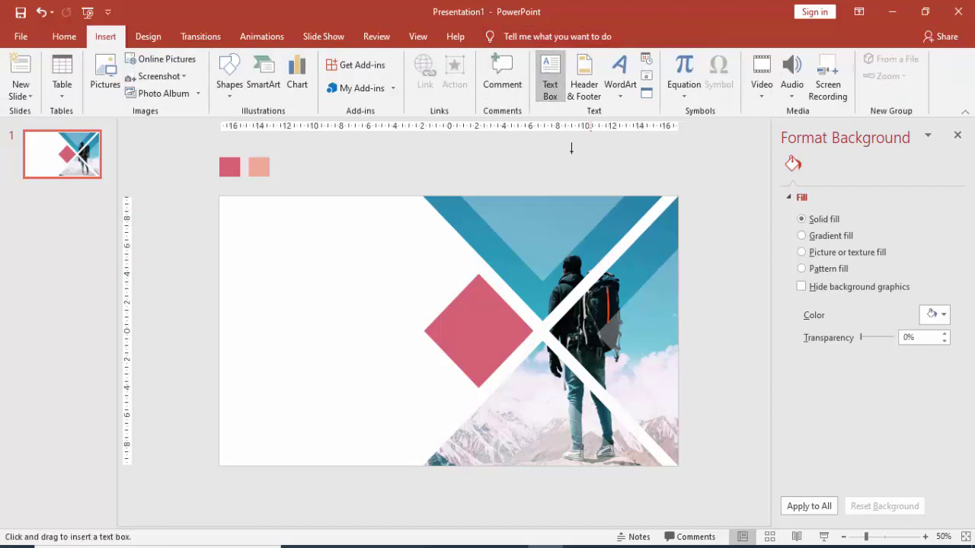
pyautogui.click(249, 235)
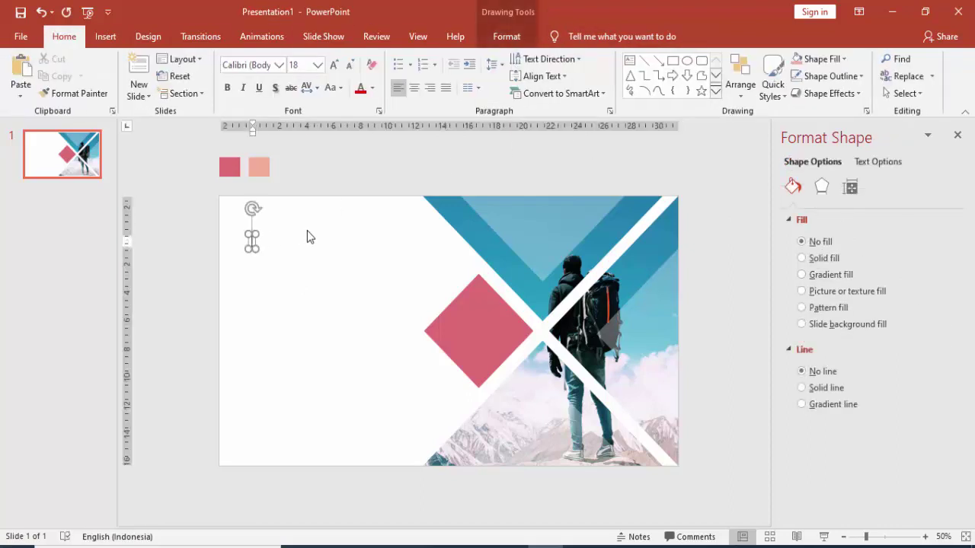
pyautogui.write('JUDUL S')
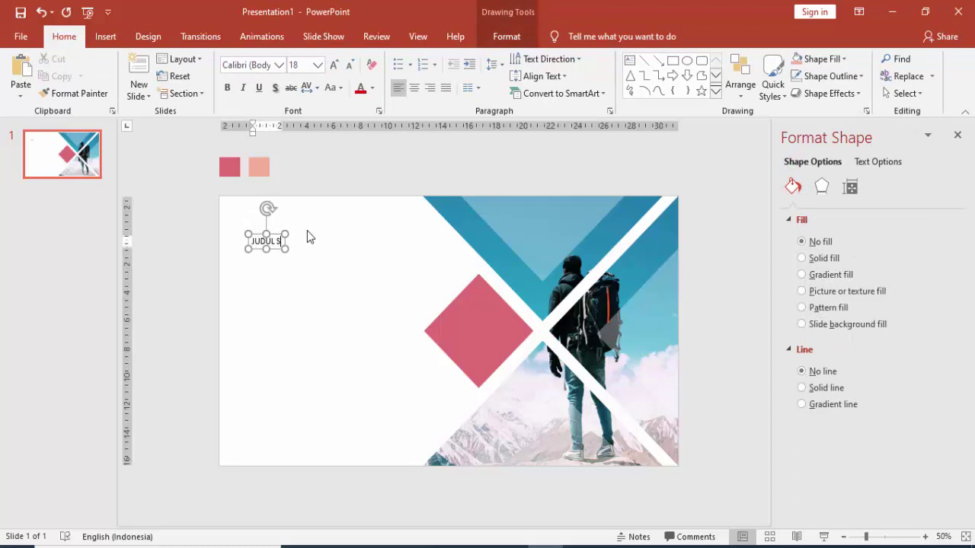
pyautogui.press('BackSpace')
pyautogui.write('PRESENTA')
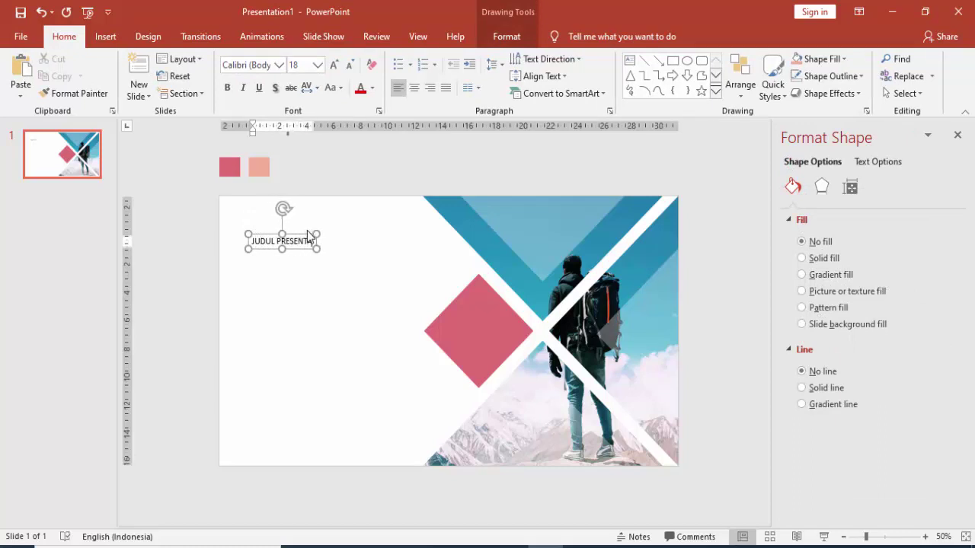
pyautogui.write('SI')
# Format the title in Gotham Bold 40, move it top-left, and place a copy just below.
pyautogui.click(313, 234)
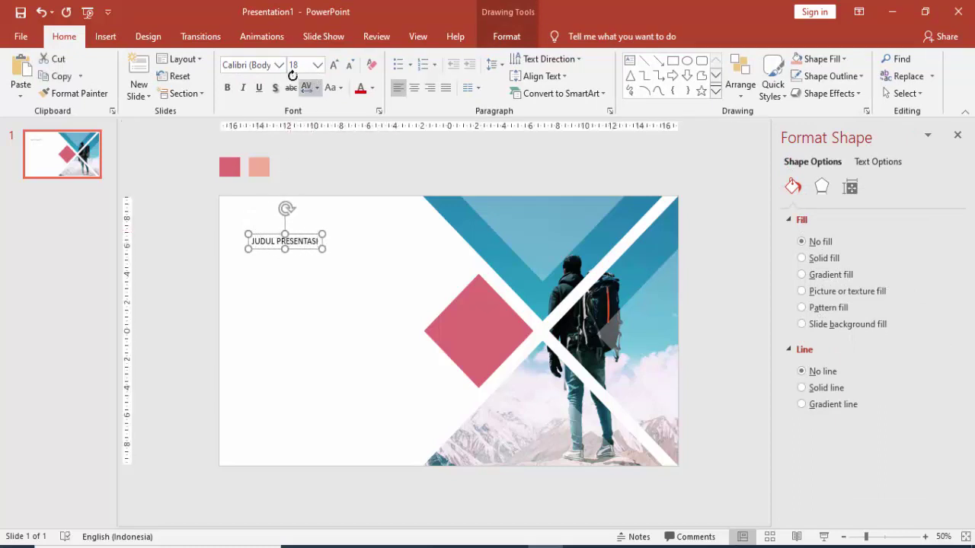
pyautogui.click(255, 65)
pyautogui.write('Gotham Black')
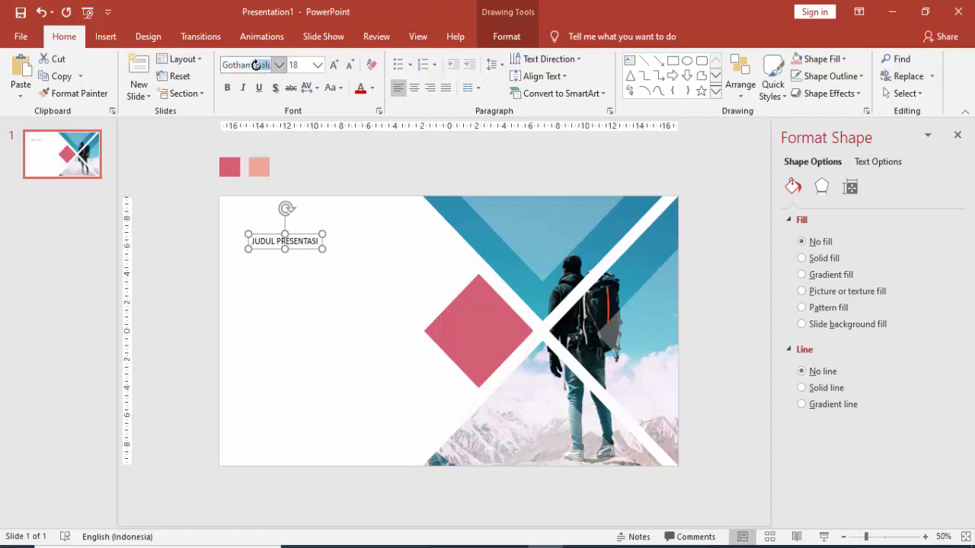
pyautogui.press('Return')
pyautogui.click(318, 64)
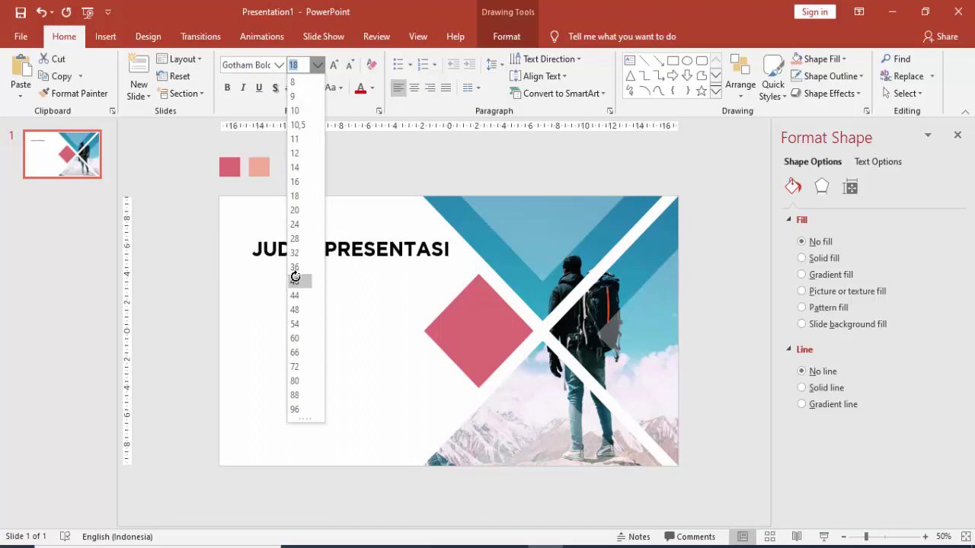
pyautogui.click(296, 281)
pyautogui.moveTo(313, 235); pyautogui.dragTo(296, 229)
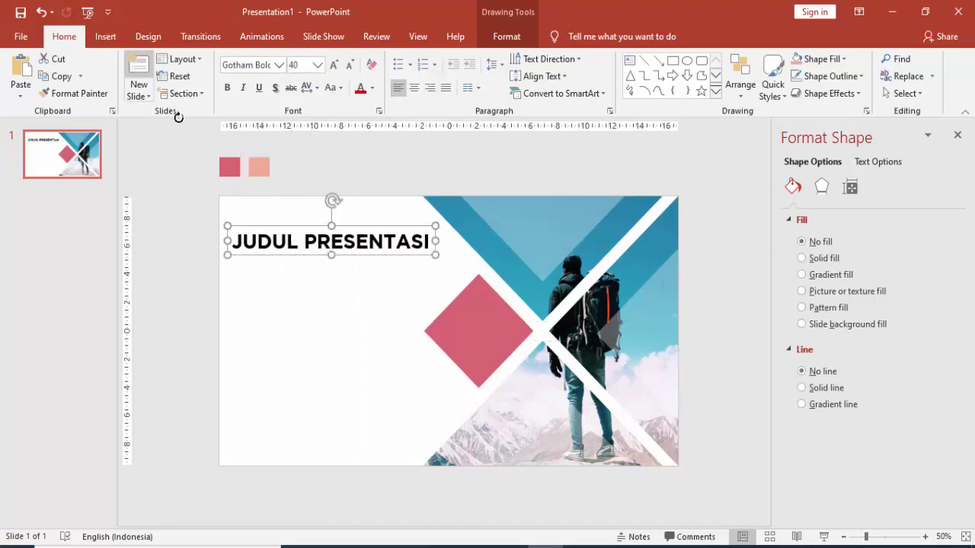
pyautogui.keyDown('ctrl'); pyautogui.moveTo(309, 260); pyautogui.dragTo(297, 285); pyautogui.keyUp('ctrl')
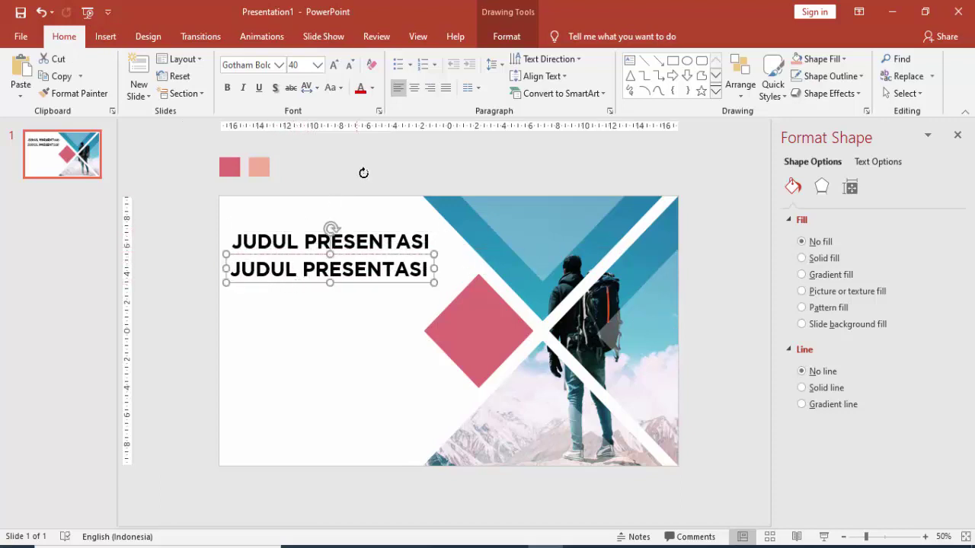
# Change the copied title to Capitalize Each Word case at 28 pt.
pyautogui.click(331, 87)
pyautogui.click(332, 158)
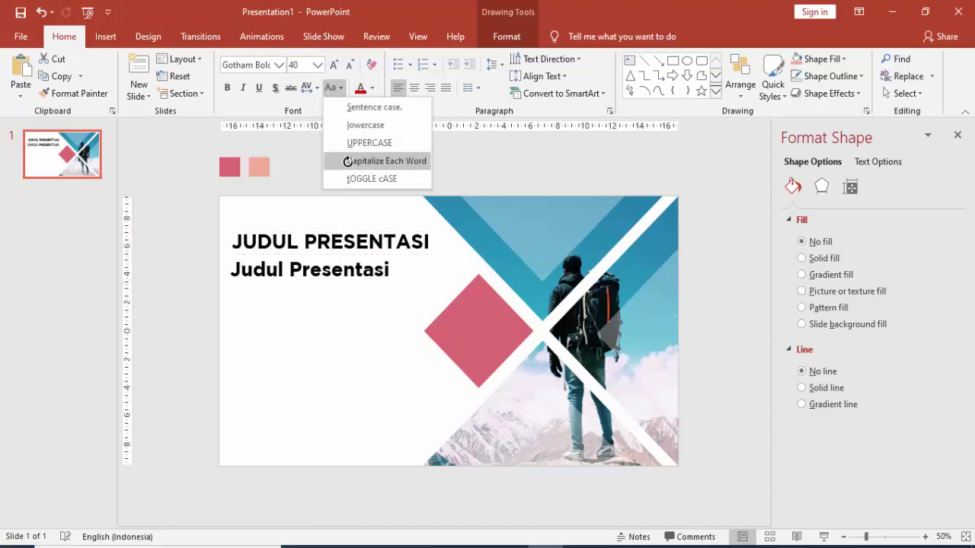
pyautogui.click(318, 65)
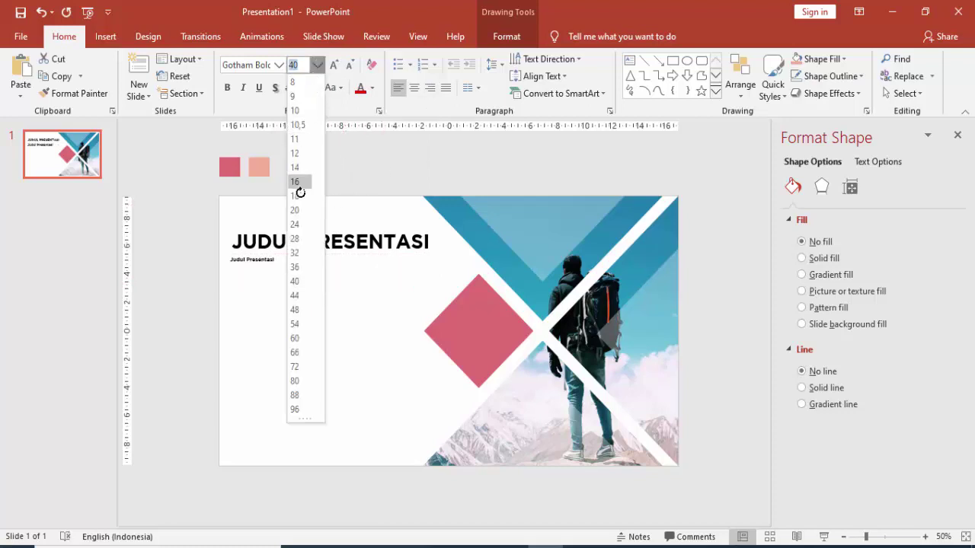
pyautogui.click(299, 238)
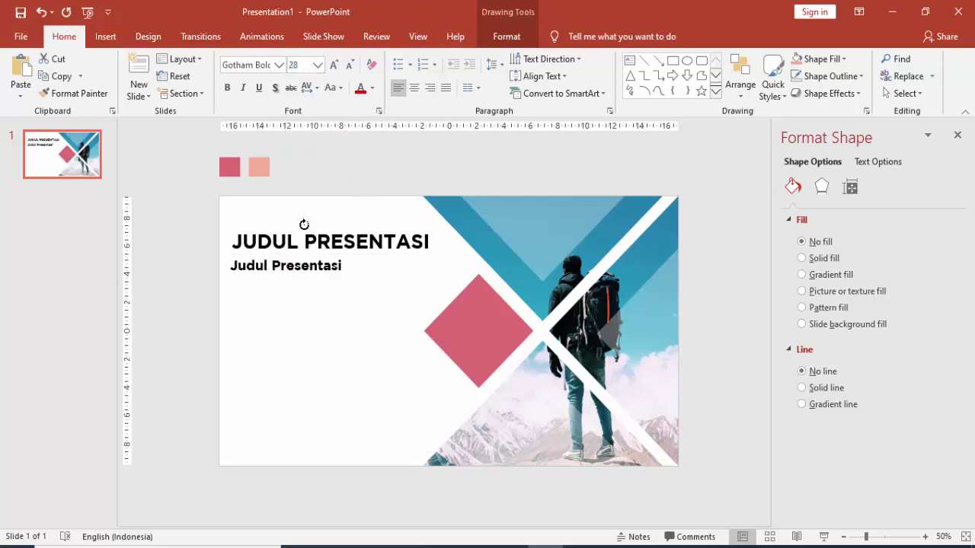
# Colour the subtitle with the square's pink and lower it slightly under the title.
pyautogui.click(373, 87)
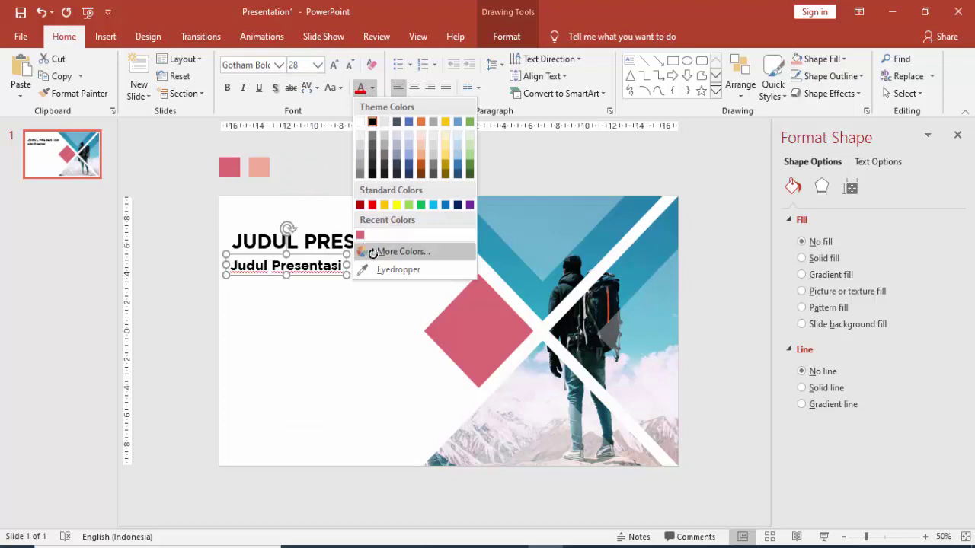
pyautogui.click(403, 270)
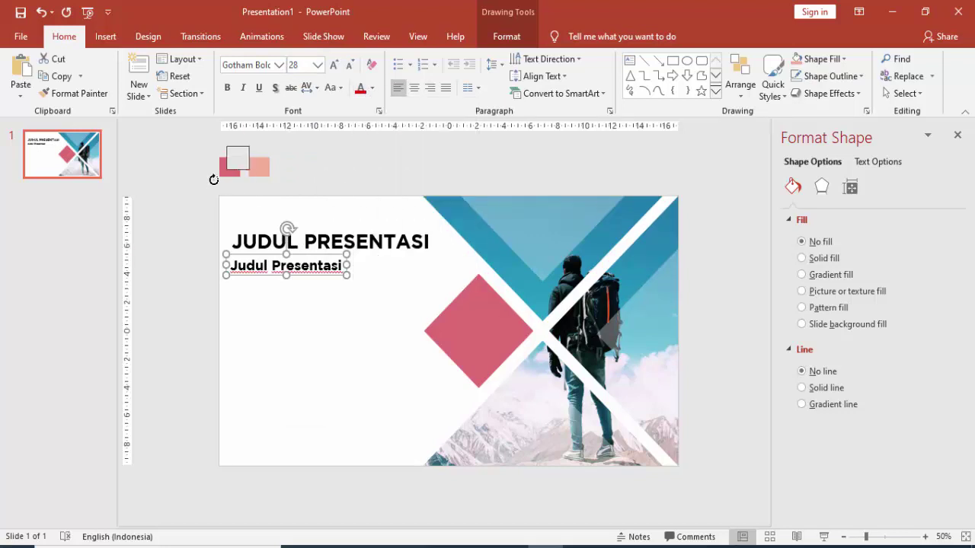
pyautogui.click(233, 164)
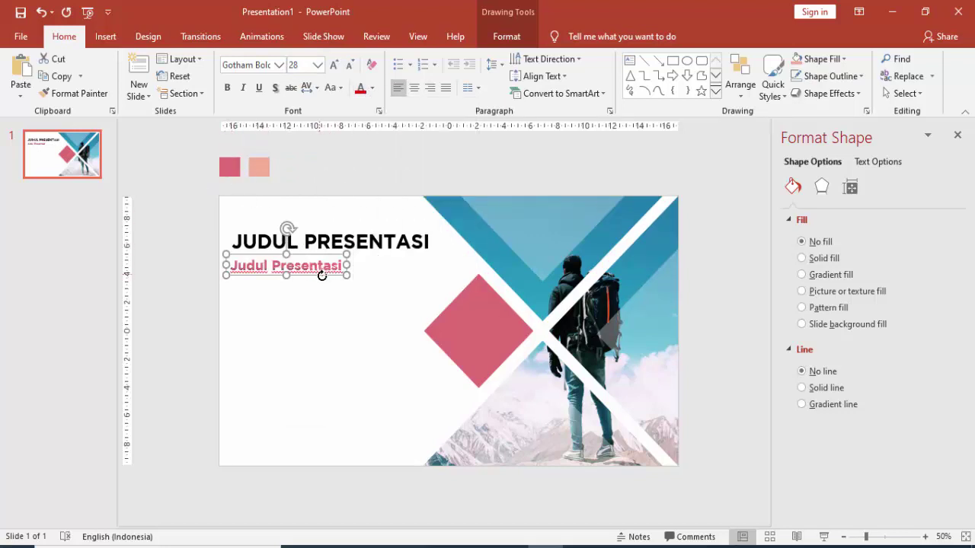
pyautogui.moveTo(322, 276); pyautogui.dragTo(321, 285)
pyautogui.click(197, 249)
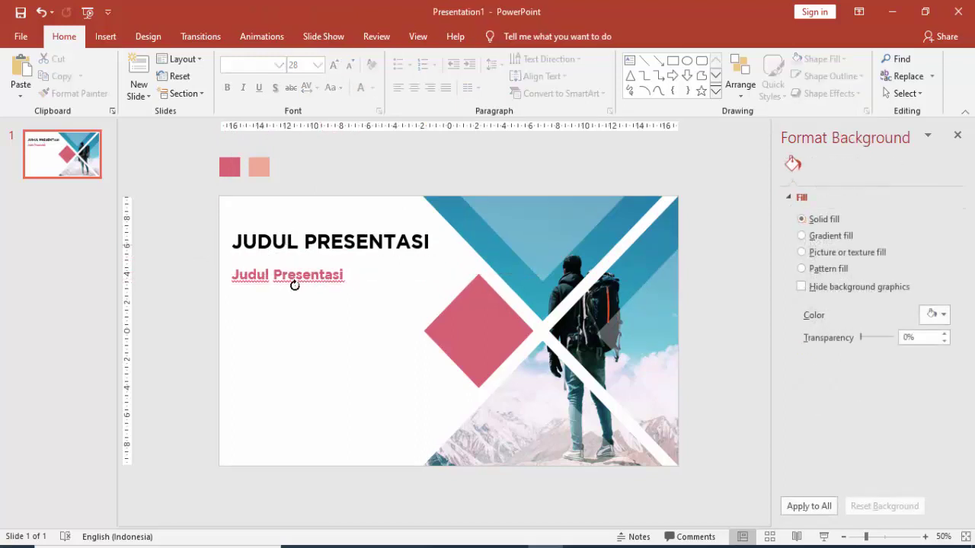
pyautogui.click(293, 282)
pyautogui.click(183, 181)
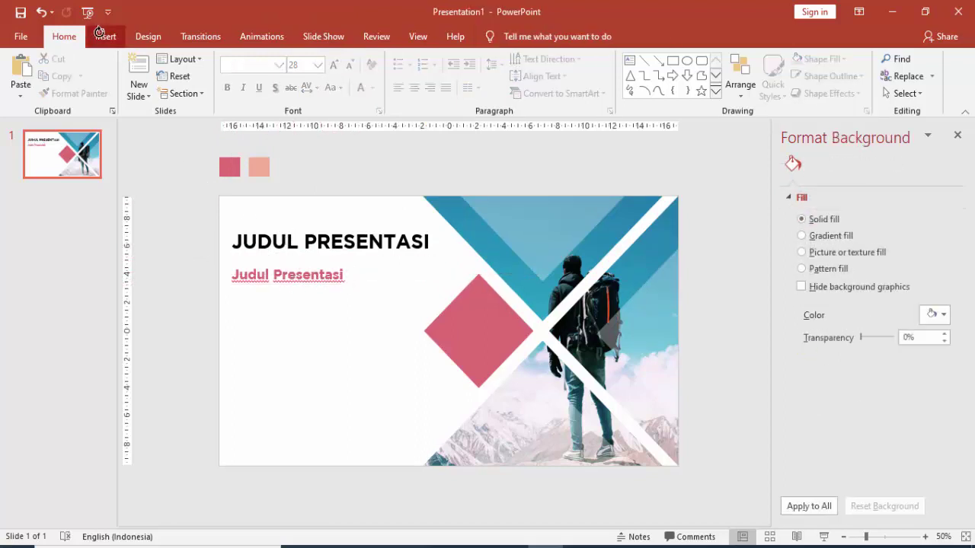
# Draw a text box below the subtitle and fill it with =RAND() sample paragraphs.
pyautogui.click(105, 37)
pyautogui.click(550, 84)
pyautogui.moveTo(232, 297); pyautogui.dragTo(411, 412)
pyautogui.write('=RAND')
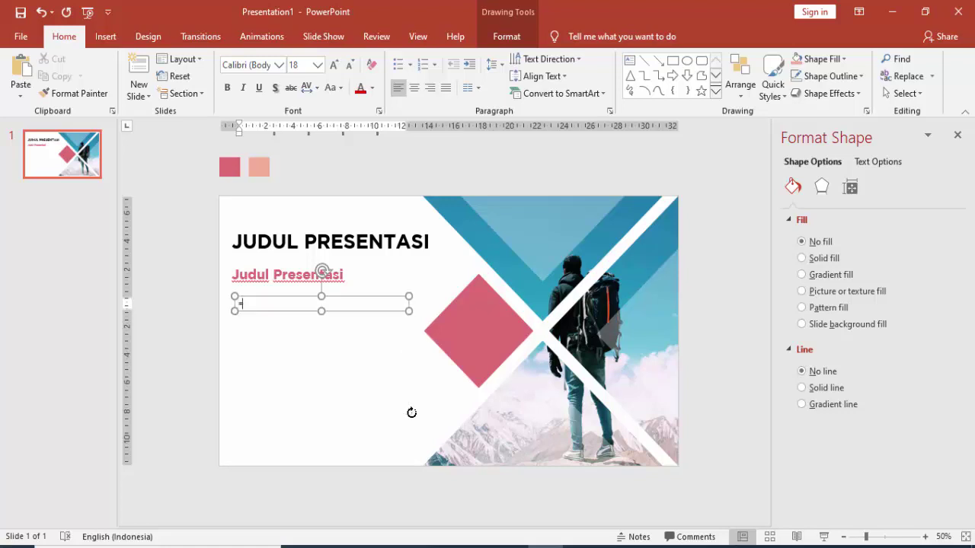
pyautogui.write('()')
pyautogui.press('Return')
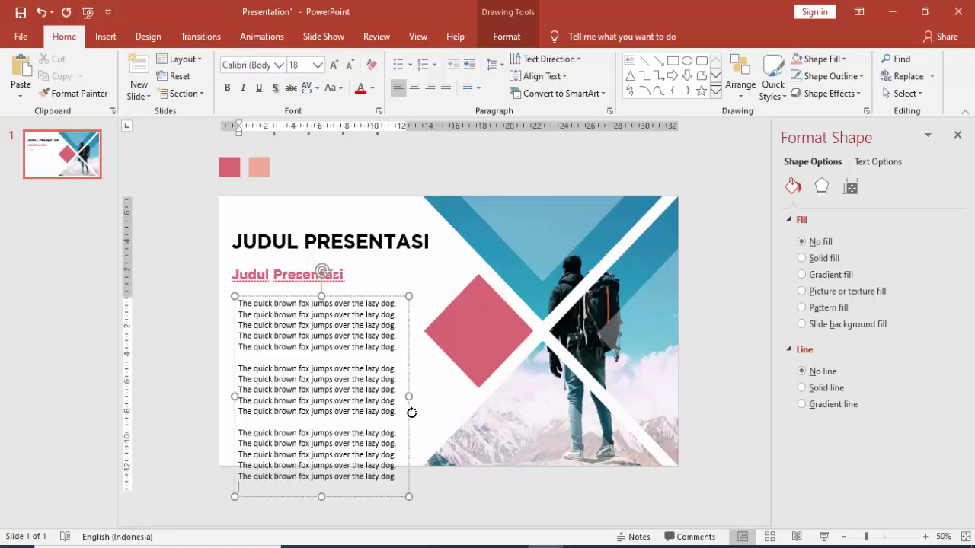
# Make the body text 14 pt grey and justified, delete the third paragraph, and nudge the box left.
pyautogui.click(317, 65)
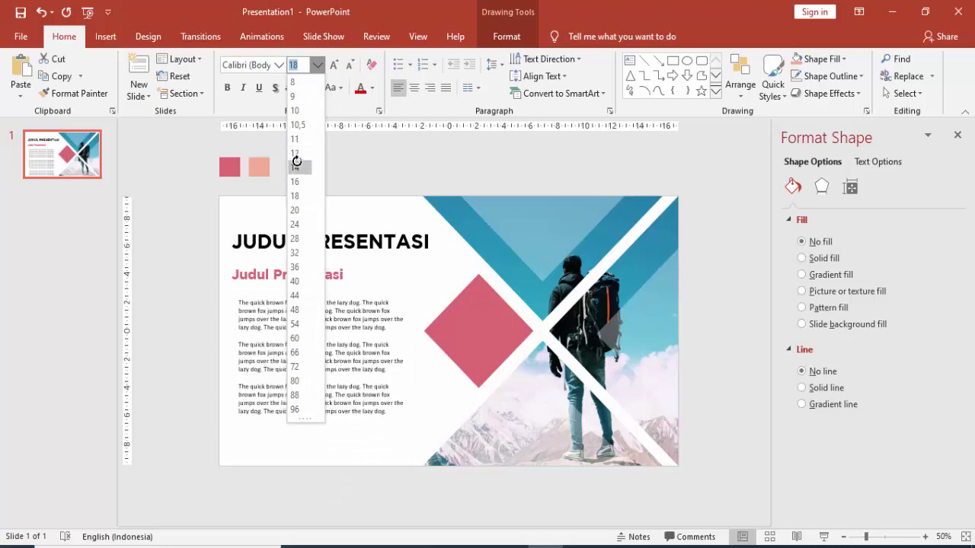
pyautogui.click(296, 167)
pyautogui.click(372, 85)
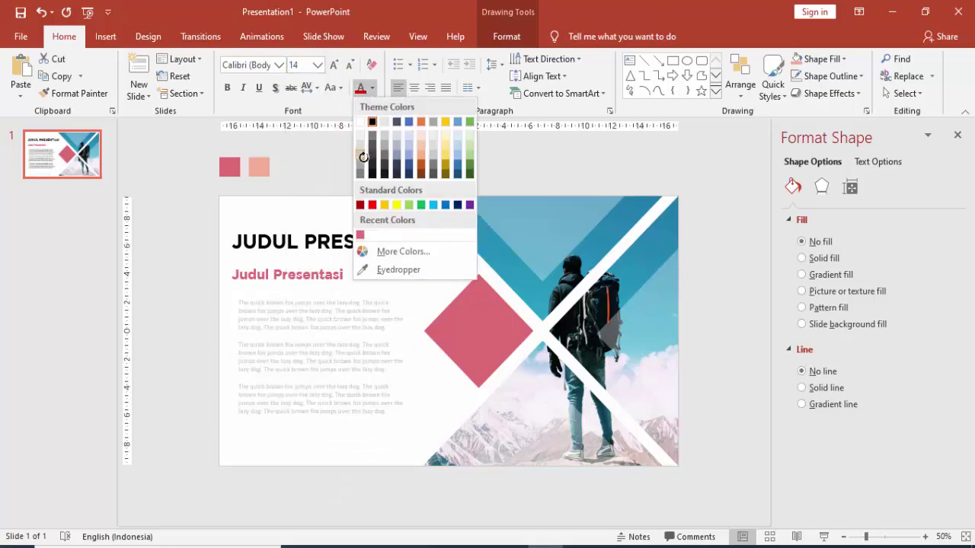
pyautogui.click(363, 141)
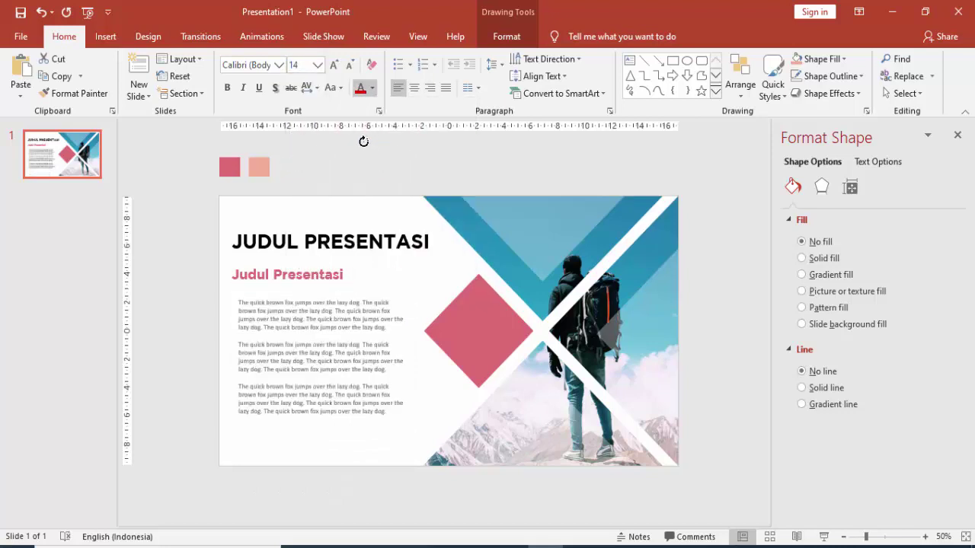
pyautogui.click(445, 88)
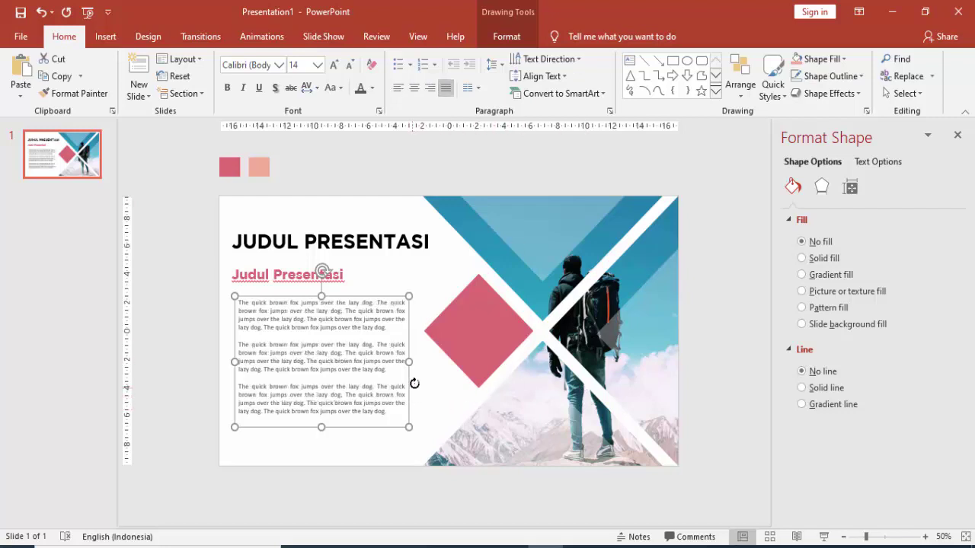
pyautogui.moveTo(394, 374); pyautogui.dragTo(413, 420)
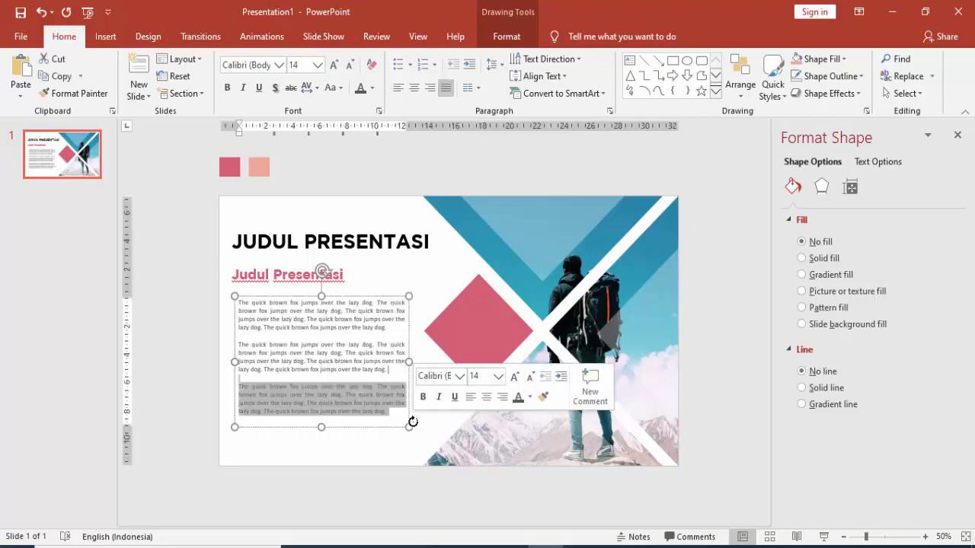
pyautogui.press('Delete')
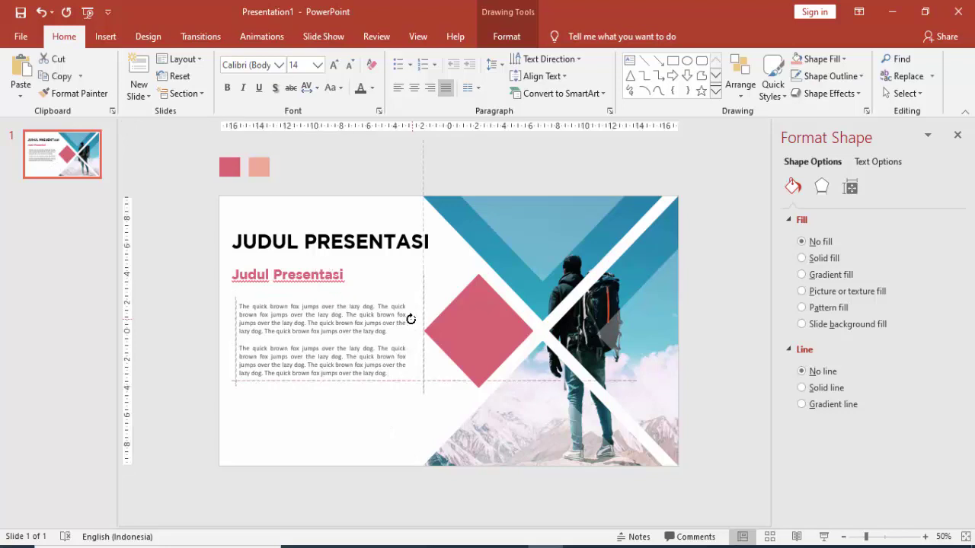
pyautogui.moveTo(409, 317); pyautogui.dragTo(402, 318)
pyautogui.click(197, 282)
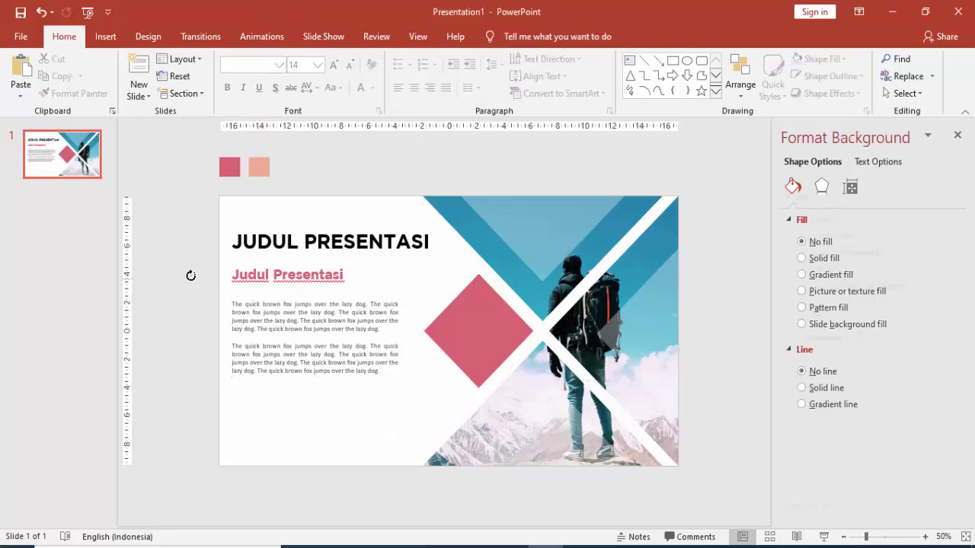
# Draw a short straight line under the subtitle and make it 4 pt thick and pink.
pyautogui.click(105, 37)
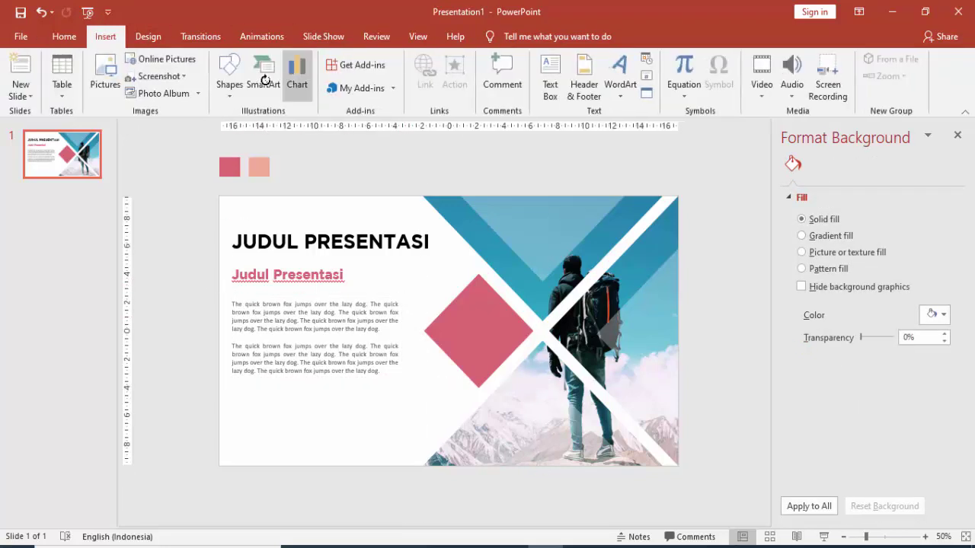
pyautogui.click(229, 76)
pyautogui.click(243, 127)
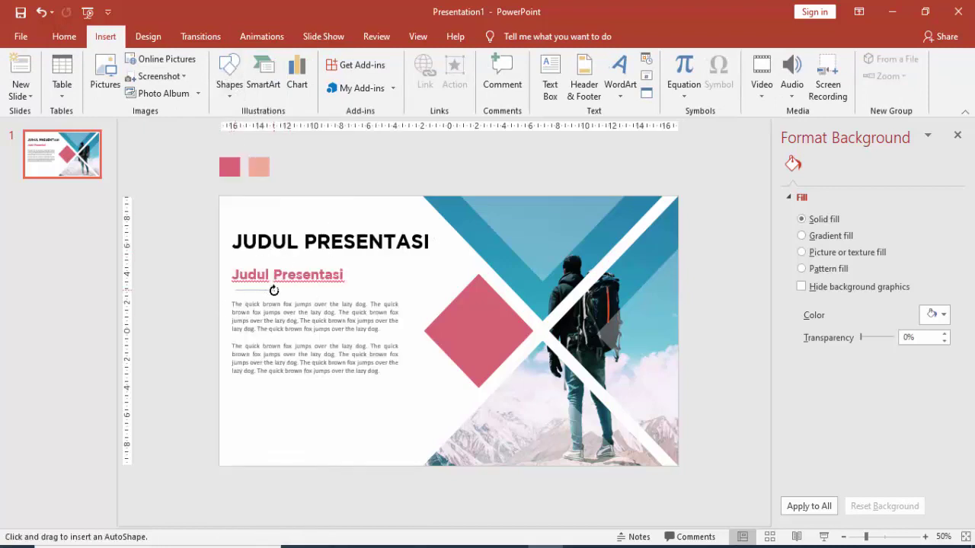
pyautogui.moveTo(273, 290); pyautogui.dragTo(274, 291)
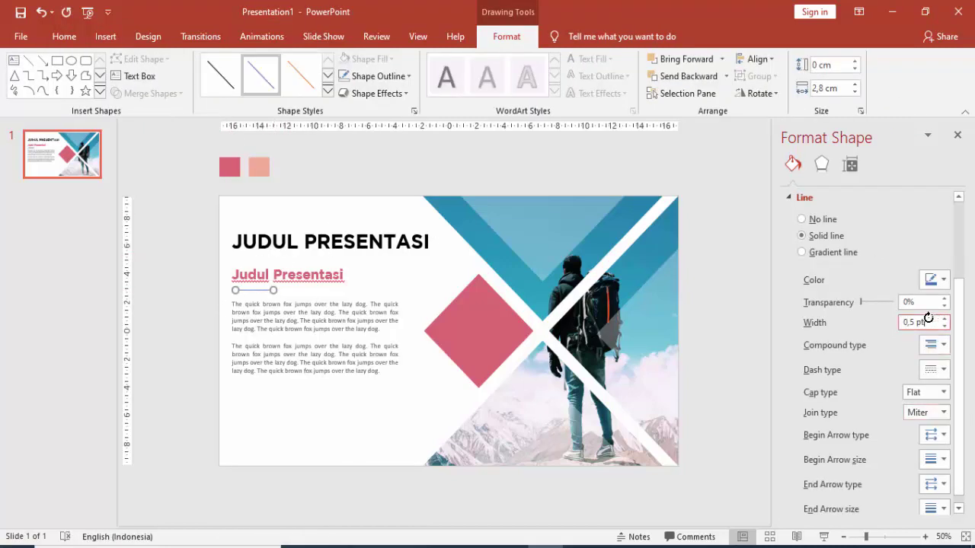
pyautogui.moveTo(928, 318); pyautogui.dragTo(885, 323)
pyautogui.write('4')
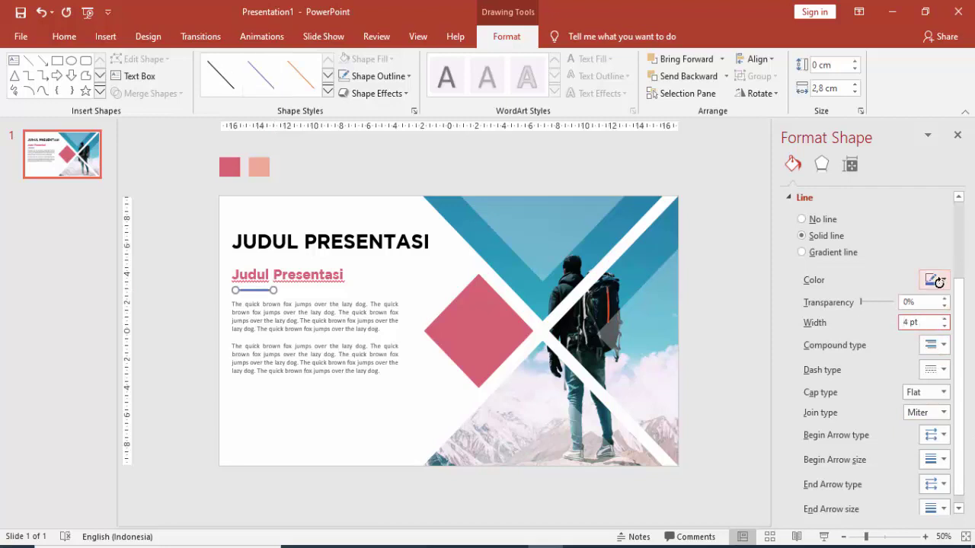
pyautogui.click(934, 280)
pyautogui.click(855, 427)
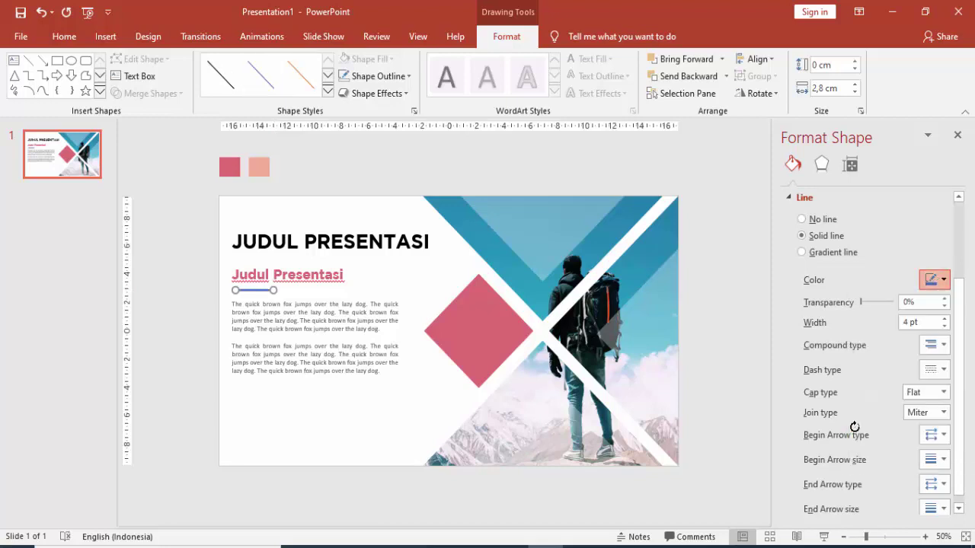
pyautogui.click(182, 236)
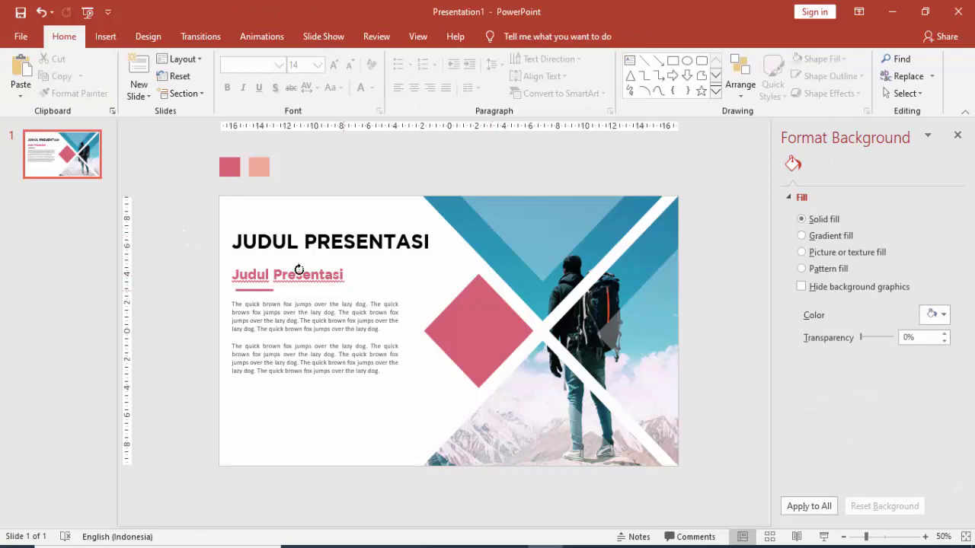
# Select the pink line, subtitle, title and body text and align their left edges.
pyautogui.scroll(3, 298, 270)
pyautogui.moveTo(200, 517); pyautogui.dragTo(179, 518)
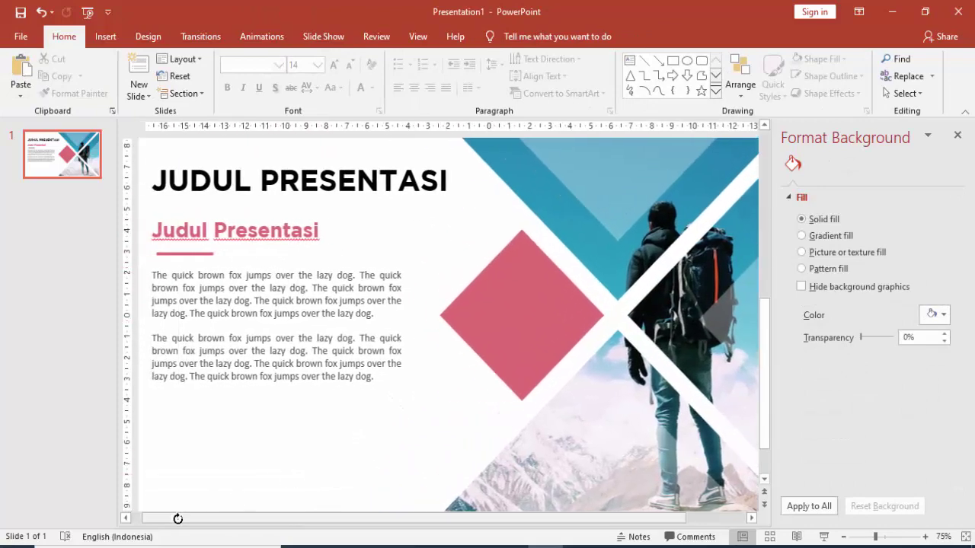
pyautogui.click(178, 253)
pyautogui.keyDown('shift'); pyautogui.click(201, 225); pyautogui.keyUp('shift')
pyautogui.keyDown('shift'); pyautogui.click(217, 182); pyautogui.keyUp('shift')
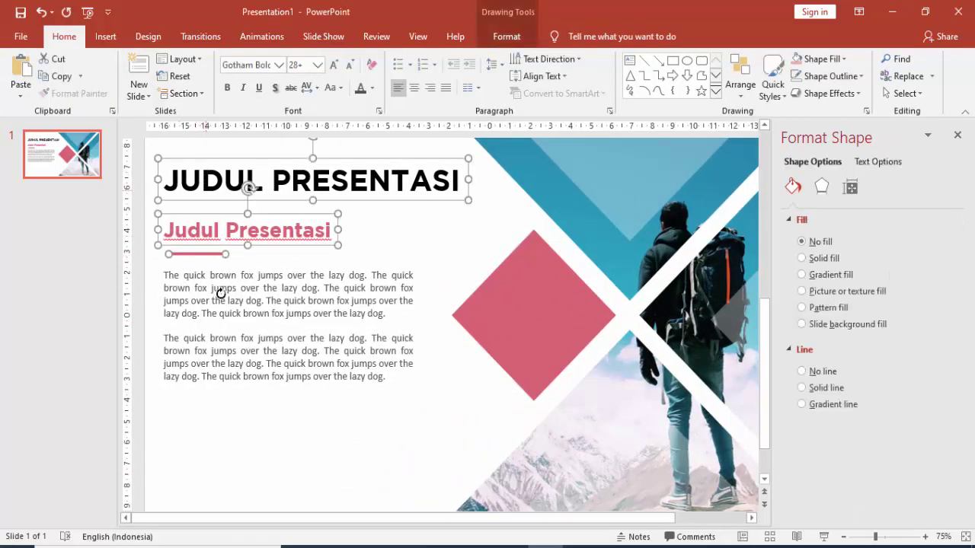
pyautogui.keyDown('shift'); pyautogui.click(223, 290); pyautogui.keyUp('shift')
pyautogui.click(497, 35)
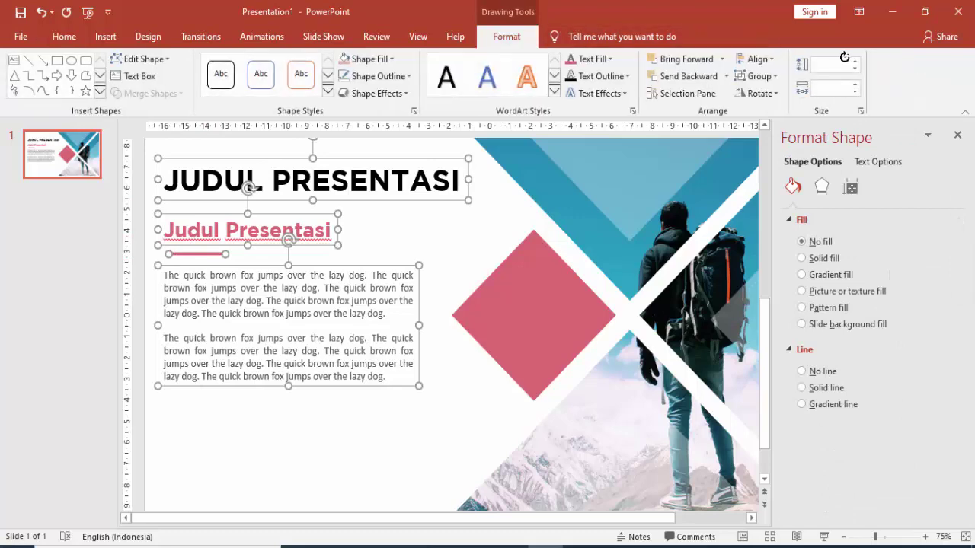
pyautogui.click(757, 59)
pyautogui.click(771, 77)
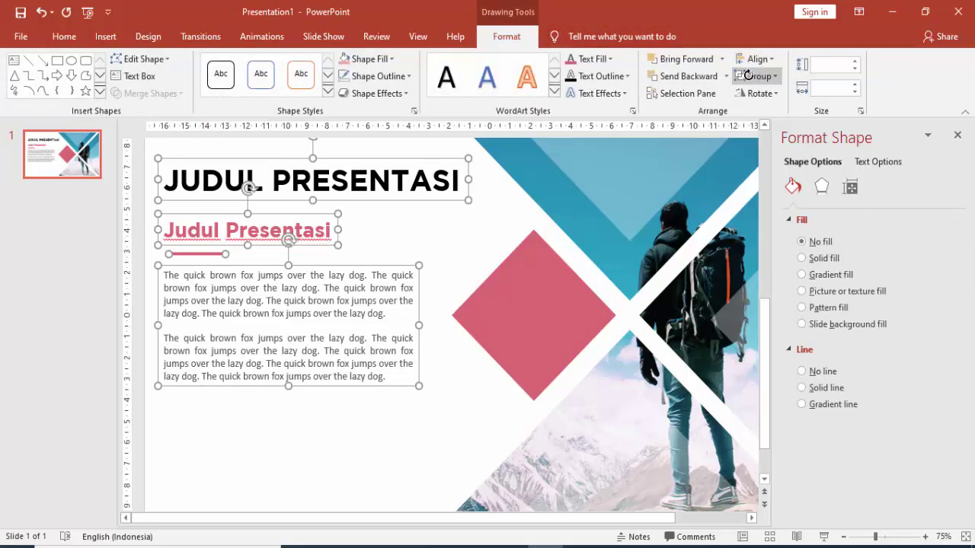
pyautogui.click(429, 403)
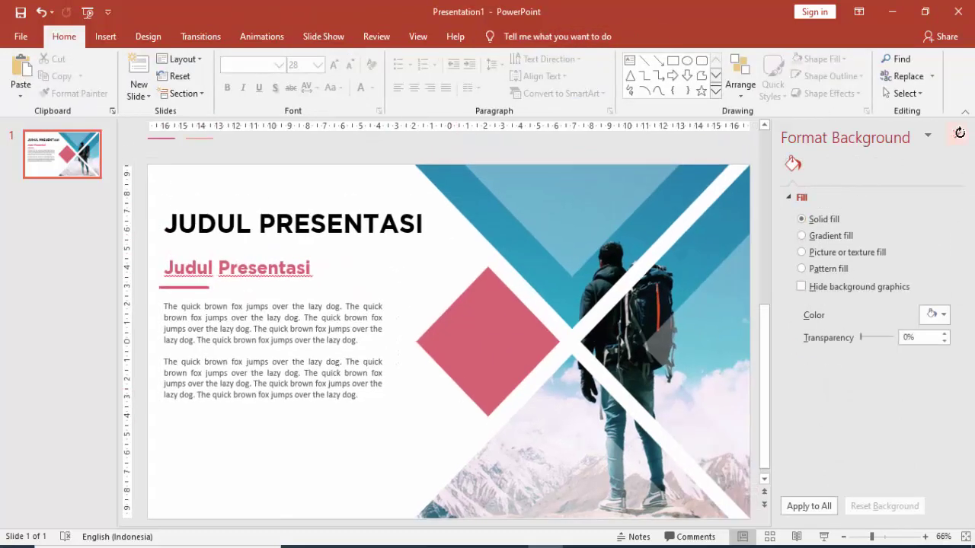
# Close the background formatting pane and preview the slide as a full-screen slideshow.
pyautogui.click(959, 134)
pyautogui.click(824, 537)
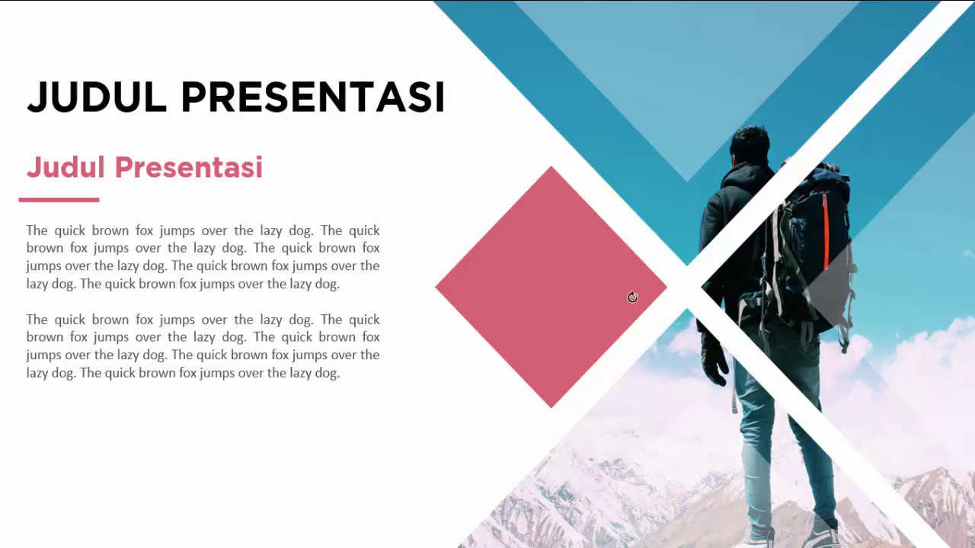
pyautogui.press('Escape')
# Add a new slide after slide 1 and delete its title and text placeholders.
pyautogui.rightClick(50, 215)
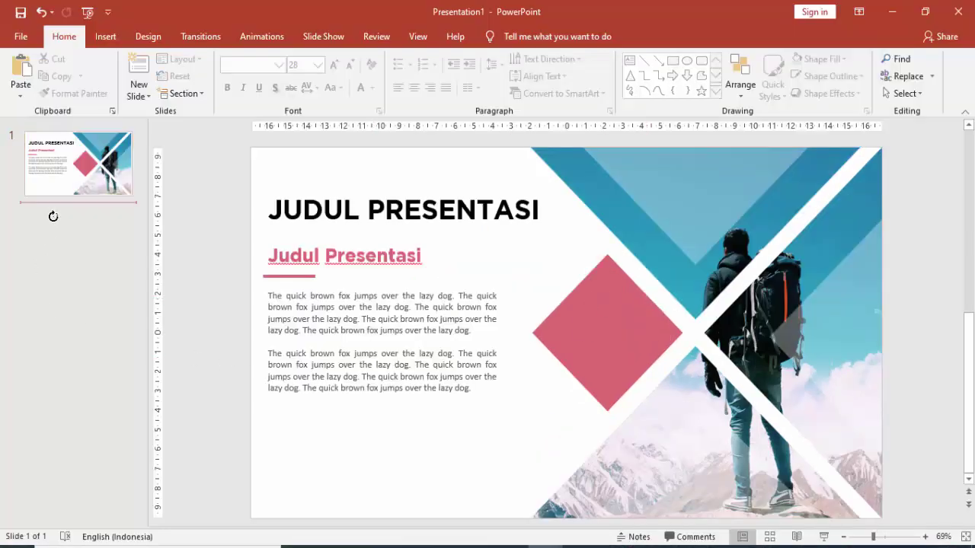
pyautogui.click(84, 266)
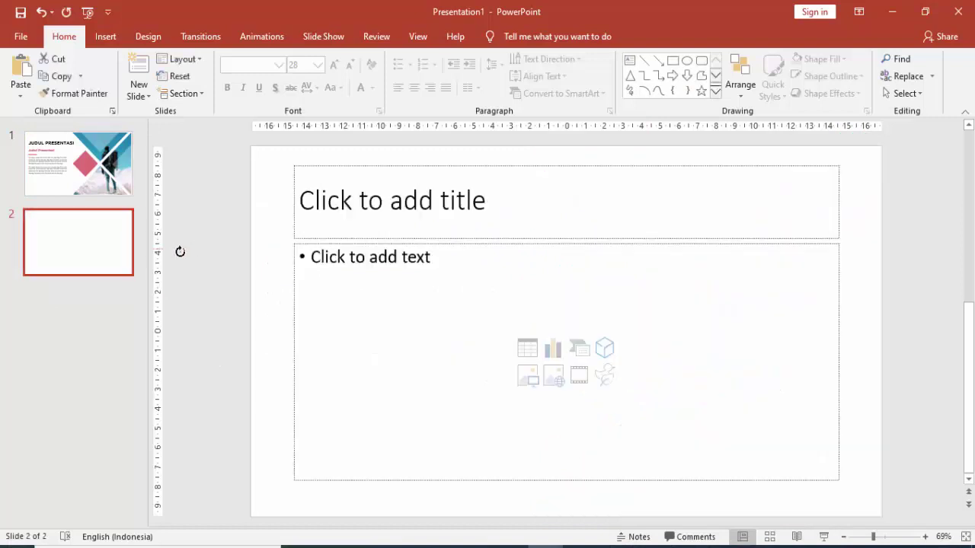
pyautogui.click(333, 165)
pyautogui.press('Delete')
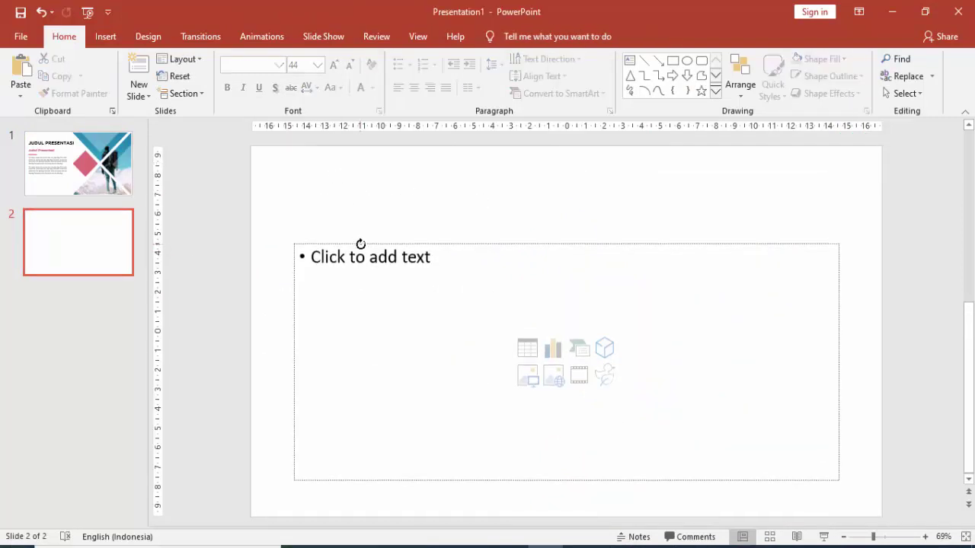
pyautogui.click(360, 244)
pyautogui.press('Delete')
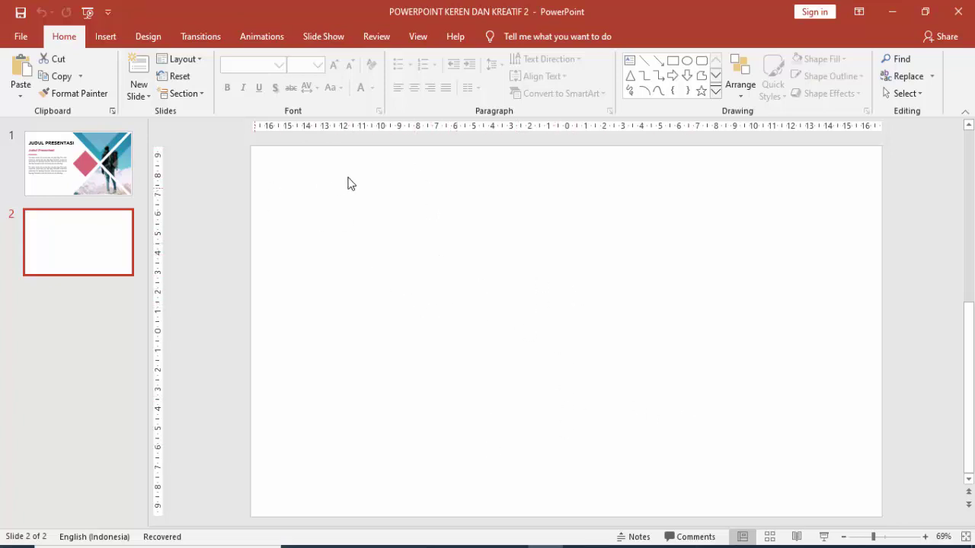
# Draw a large triangle on slide 2 and flip it upside down.
pyautogui.click(105, 36)
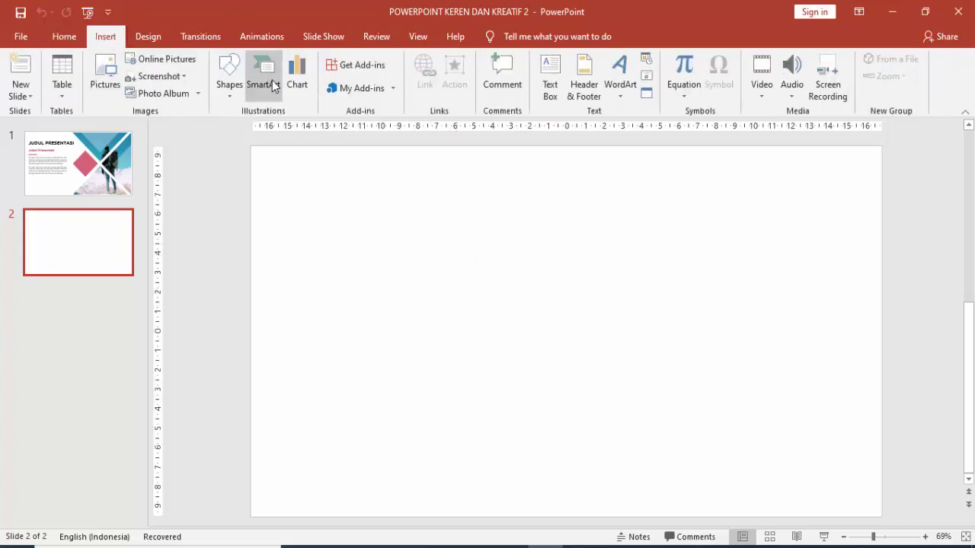
pyautogui.click(232, 82)
pyautogui.click(309, 130)
pyautogui.moveTo(383, 165)
pyautogui.mouseDown()
pyautogui.moveTo(617, 424)
pyautogui.moveTo(744, 496)
pyautogui.mouseUp()
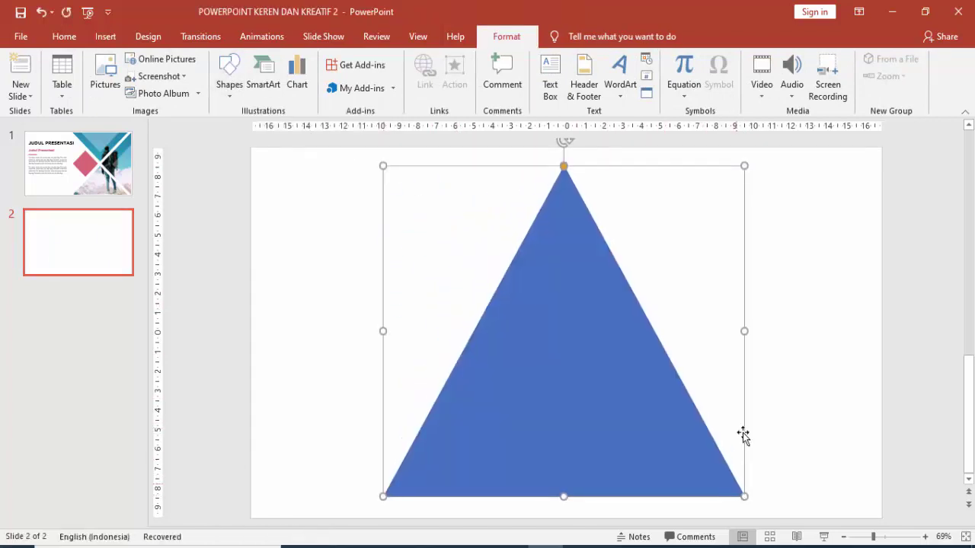
pyautogui.click(771, 93)
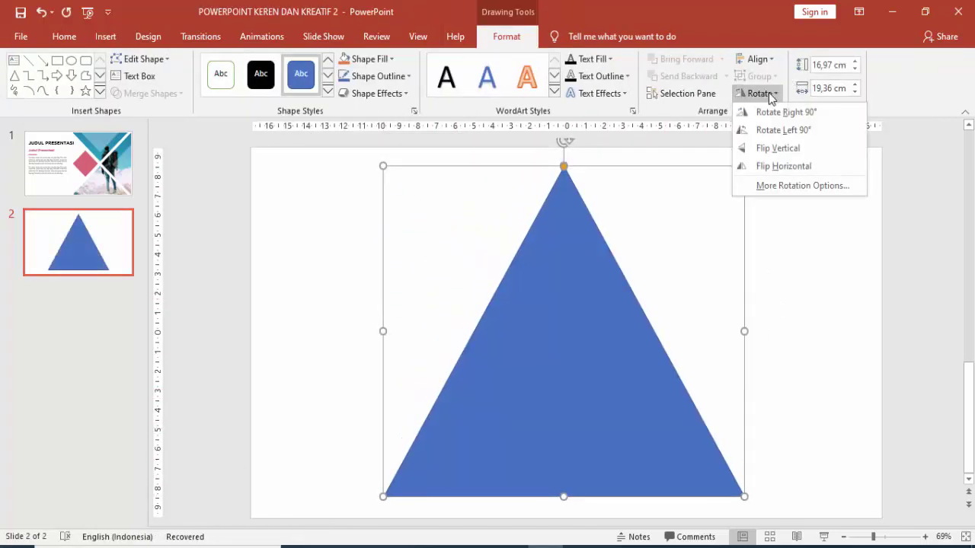
pyautogui.click(776, 148)
# Move the inverted triangle left and stretch it down to the slide's bottom edge.
pyautogui.moveTo(640, 218); pyautogui.dragTo(467, 201)
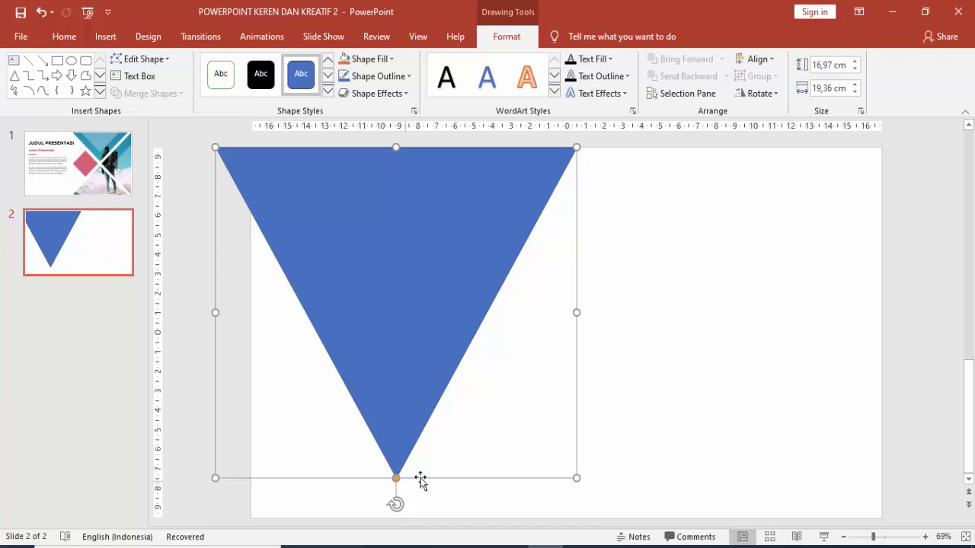
pyautogui.scroll(-1, 403, 493)
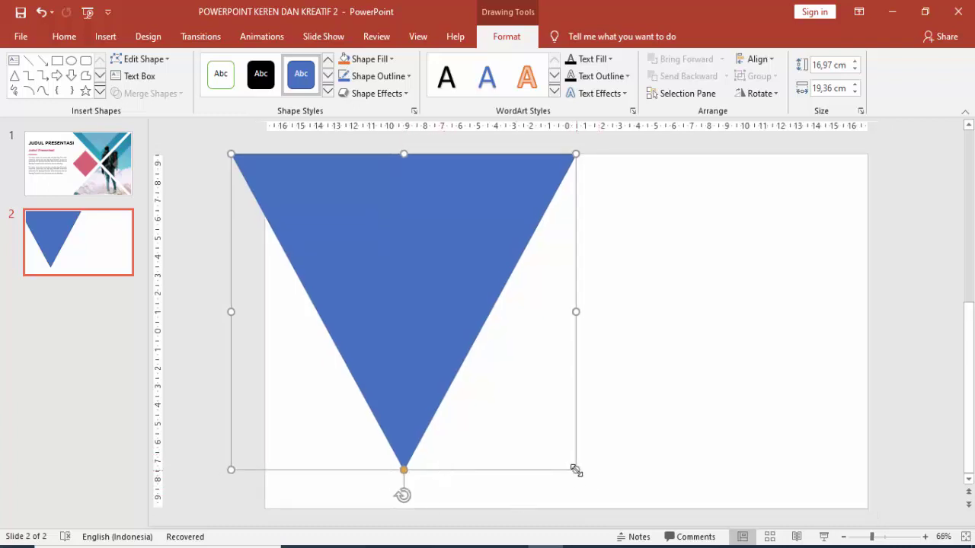
pyautogui.moveTo(576, 477)
pyautogui.mouseDown()
pyautogui.moveTo(577, 505)
pyautogui.moveTo(579, 492)
pyautogui.mouseUp()
pyautogui.click(677, 361)
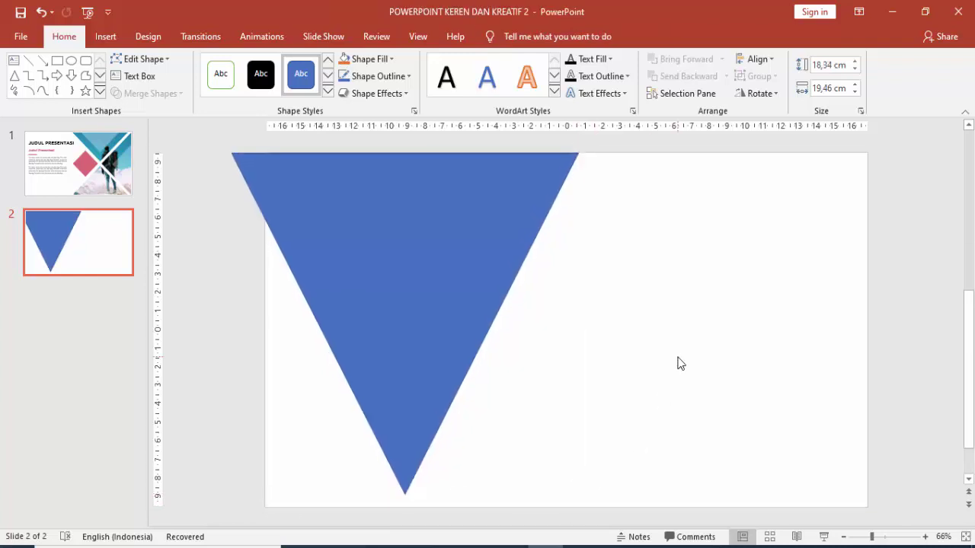
# Draw a tall thin rectangle bar to the right of the triangle.
pyautogui.click(105, 35)
pyautogui.click(228, 76)
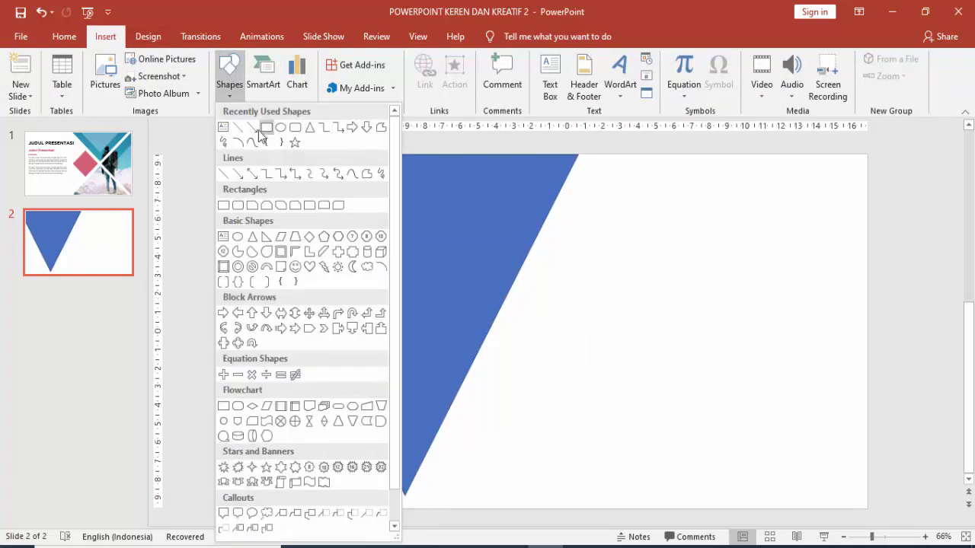
pyautogui.click(259, 134)
pyautogui.click(229, 77)
pyautogui.click(266, 126)
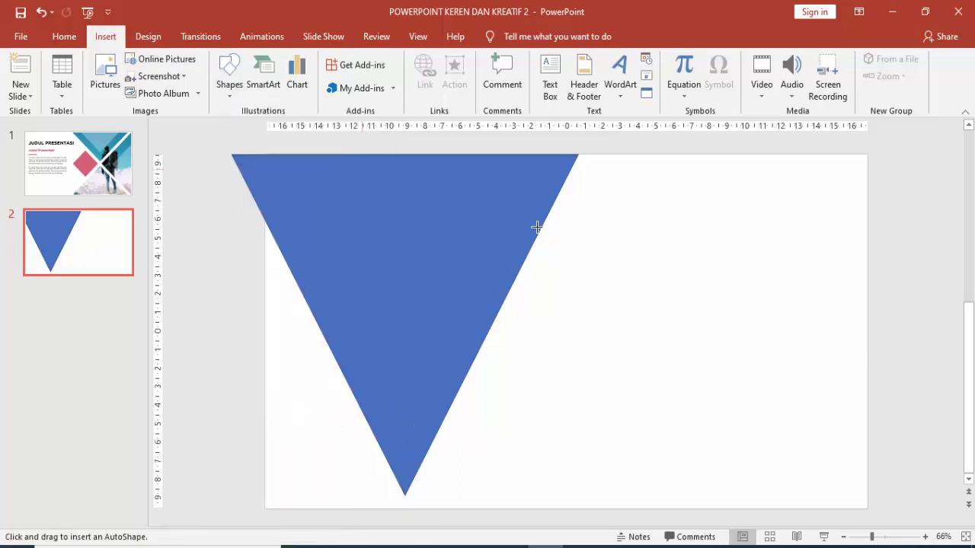
pyautogui.scroll(-2, 536, 227)
pyautogui.scroll(-2, 579, 259)
pyautogui.moveTo(570, 244); pyautogui.dragTo(579, 450)
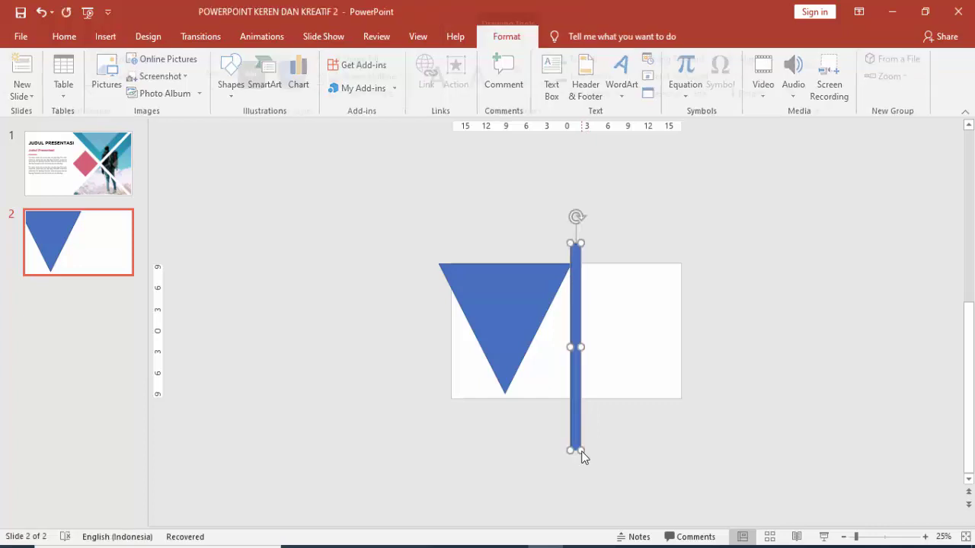
# Tilt the bar into a diagonal and shift it beside the triangle's right edge.
pyautogui.scroll(3, 599, 393)
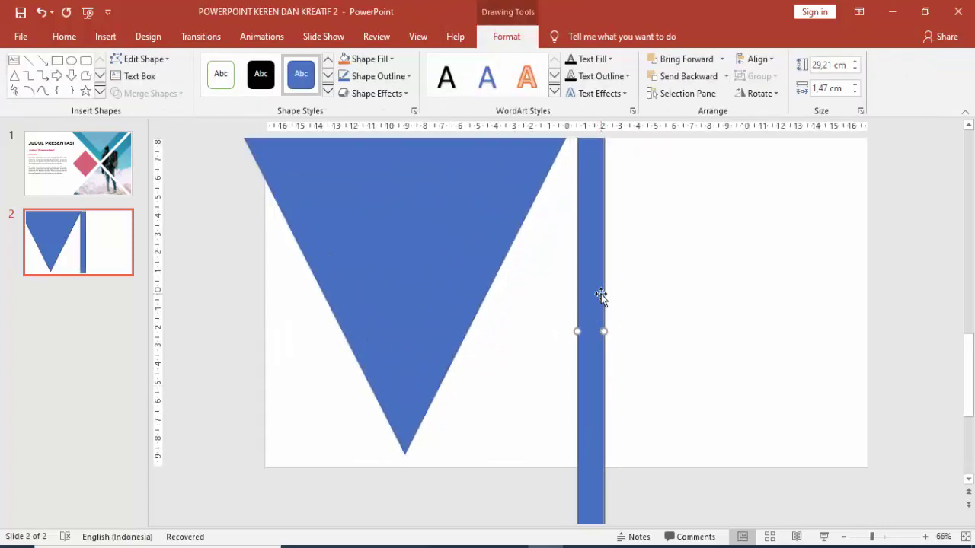
pyautogui.scroll(-1, 602, 295)
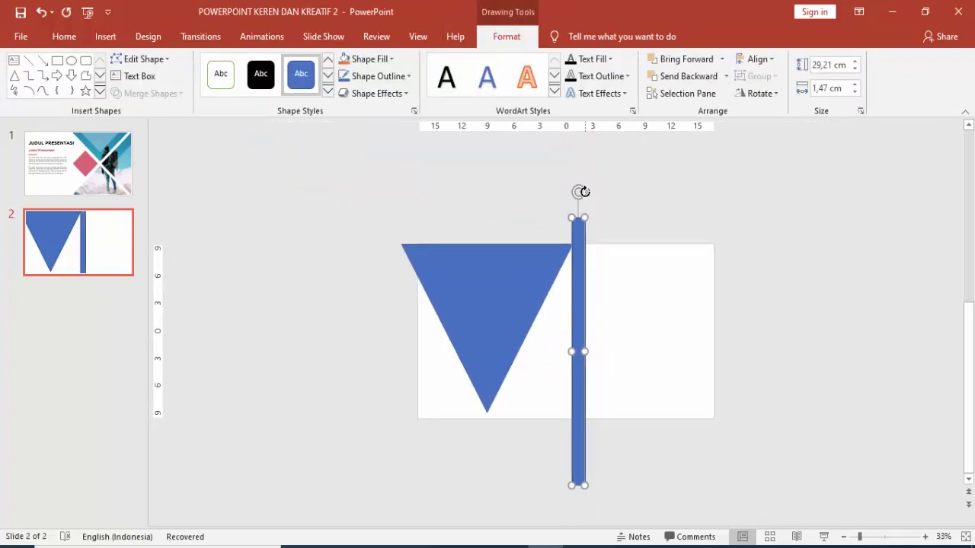
pyautogui.moveTo(582, 191); pyautogui.dragTo(646, 217)
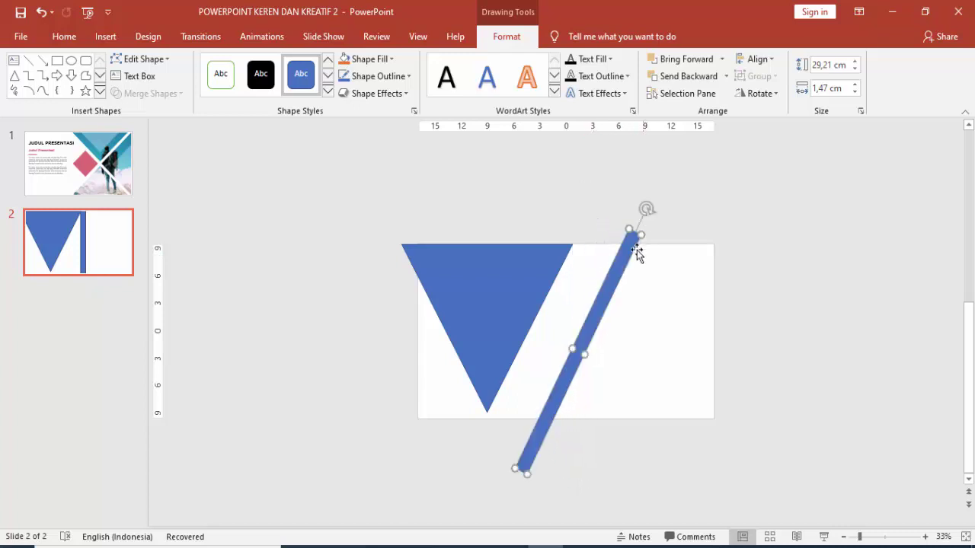
pyautogui.moveTo(637, 250); pyautogui.dragTo(576, 258)
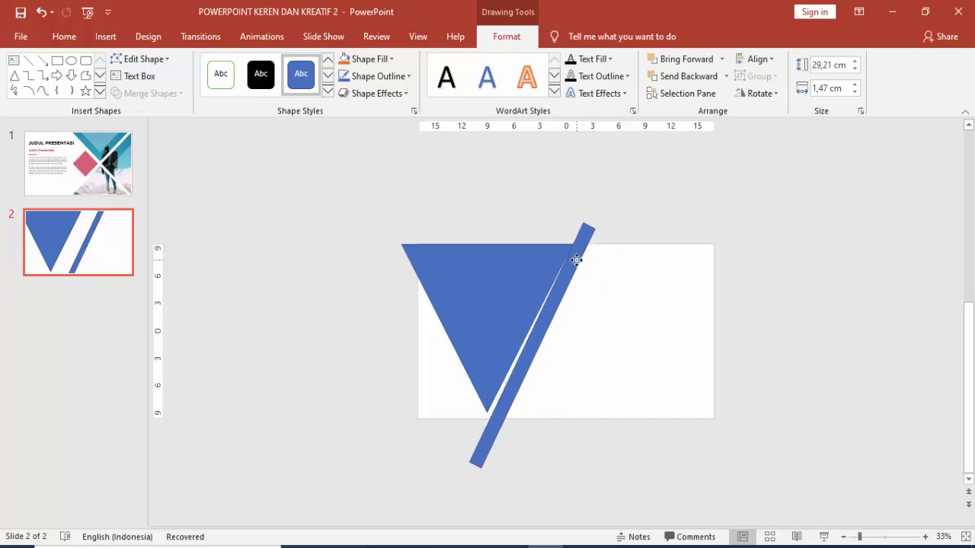
pyautogui.moveTo(600, 204); pyautogui.dragTo(602, 217)
# Align the diagonal bar along the triangle's right edge, fine-tuning its tilt and position.
pyautogui.click(603, 301)
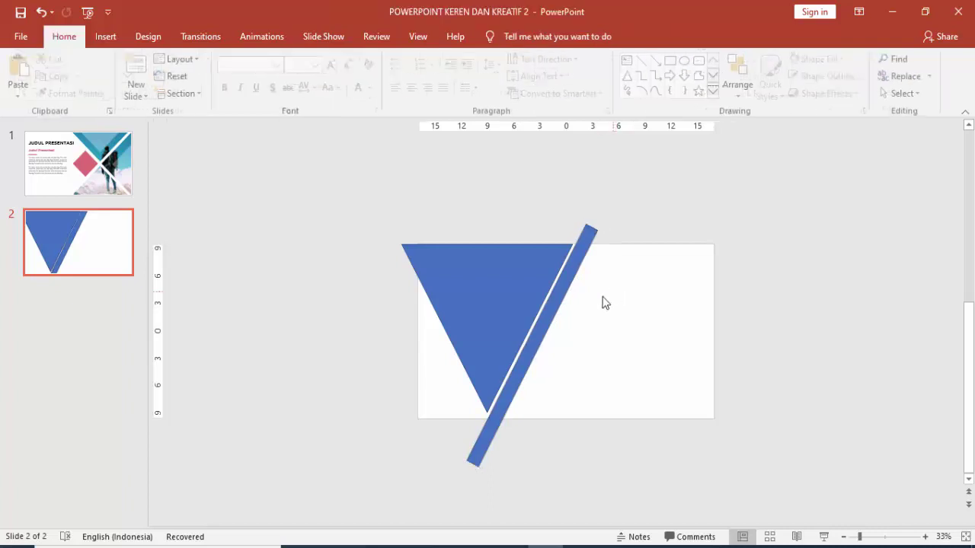
pyautogui.scroll(3, 579, 303)
pyautogui.moveTo(543, 274); pyautogui.dragTo(536, 271)
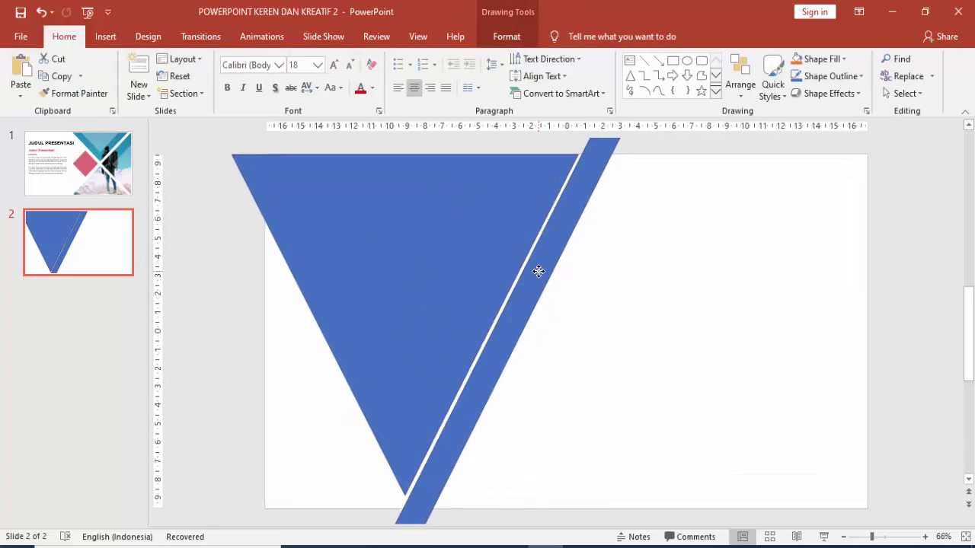
pyautogui.scroll(-2, 548, 274)
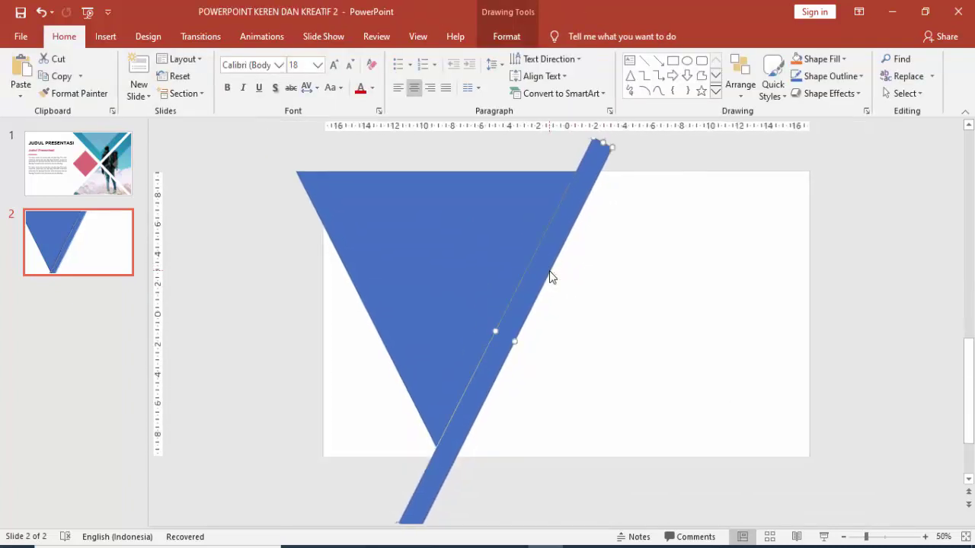
pyautogui.scroll(-3, 615, 196)
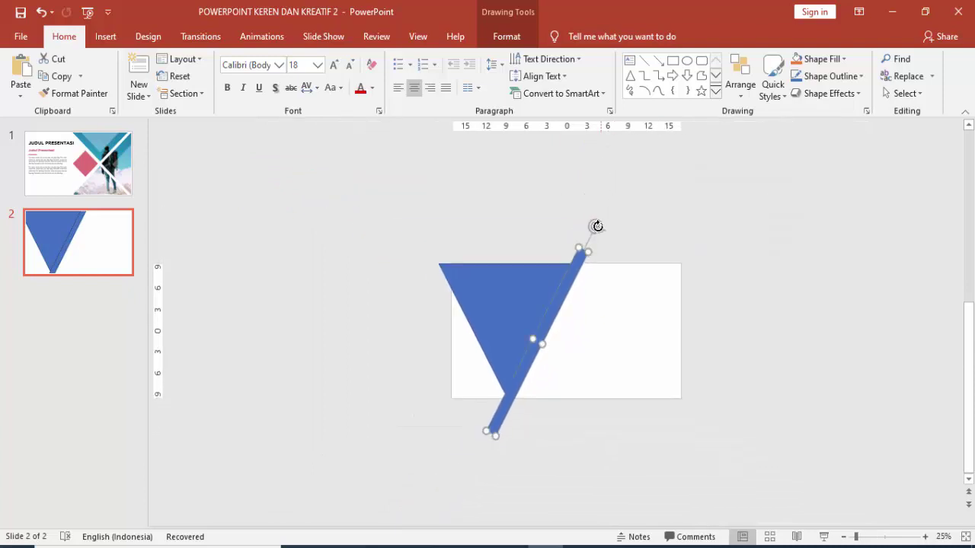
pyautogui.moveTo(594, 223); pyautogui.dragTo(596, 235)
pyautogui.click(587, 294)
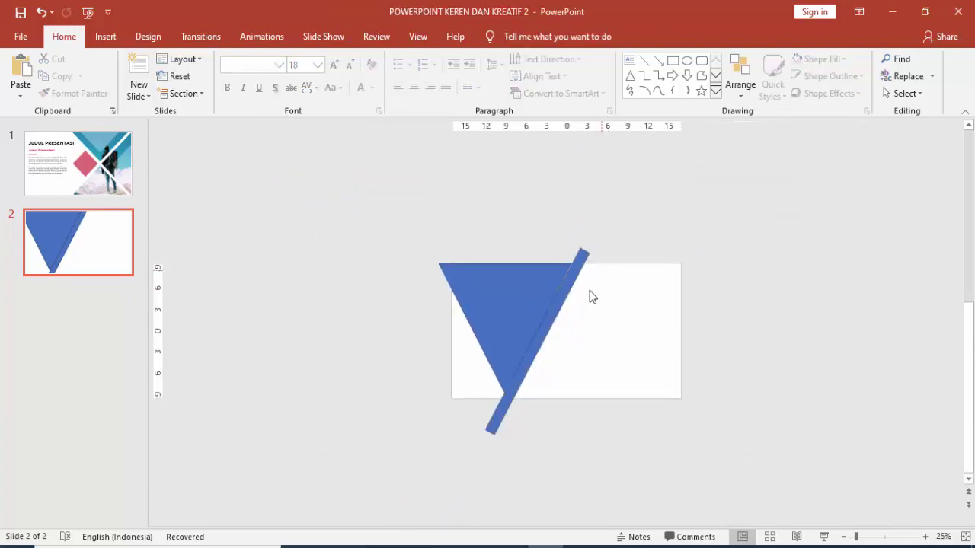
pyautogui.click(562, 298)
pyautogui.scroll(3, 588, 310)
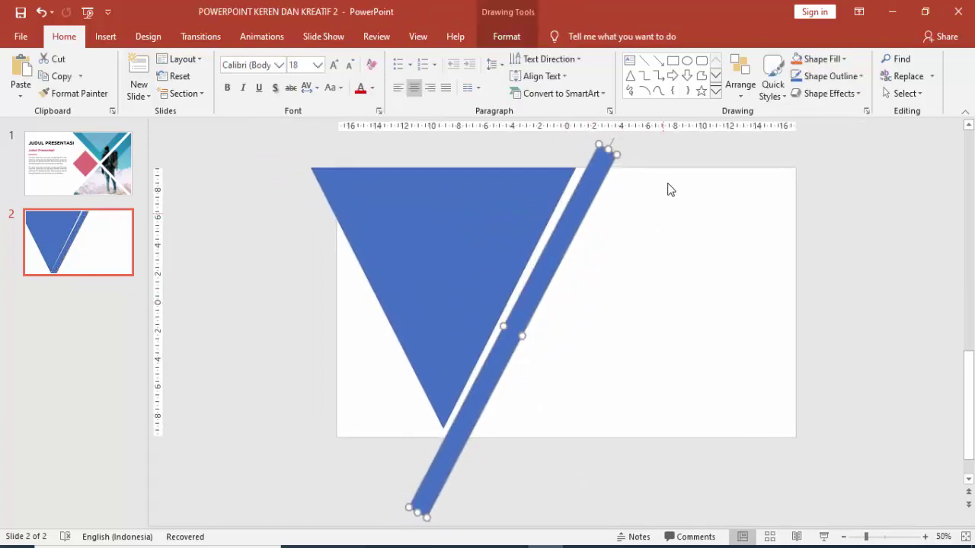
pyautogui.scroll(-2, 659, 187)
pyautogui.moveTo(602, 208); pyautogui.dragTo(602, 209)
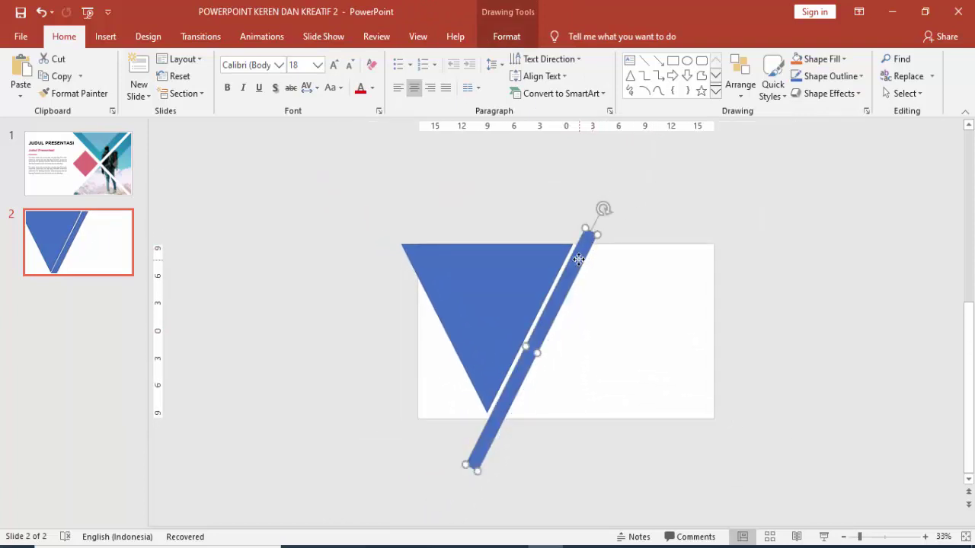
pyautogui.moveTo(578, 260); pyautogui.dragTo(579, 262)
pyautogui.click(607, 283)
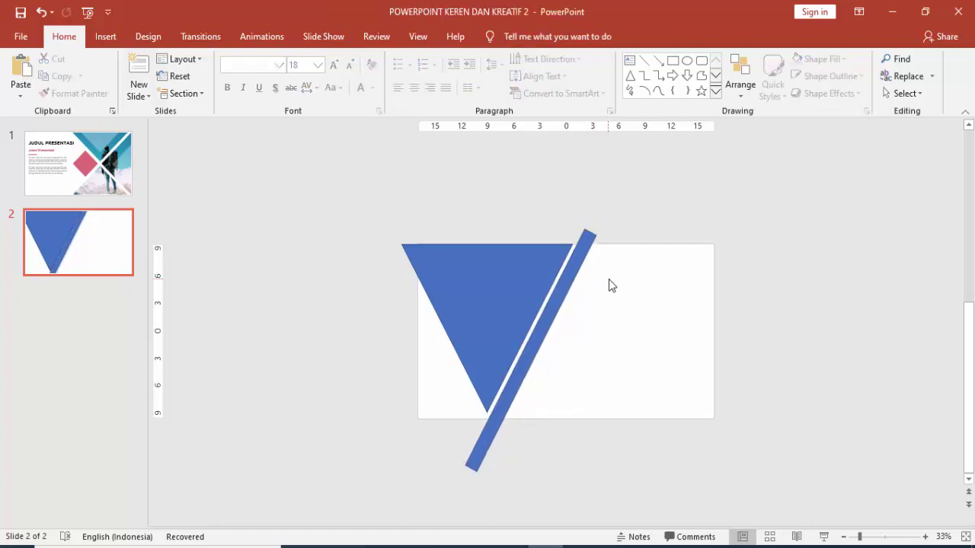
pyautogui.scroll(2, 602, 275)
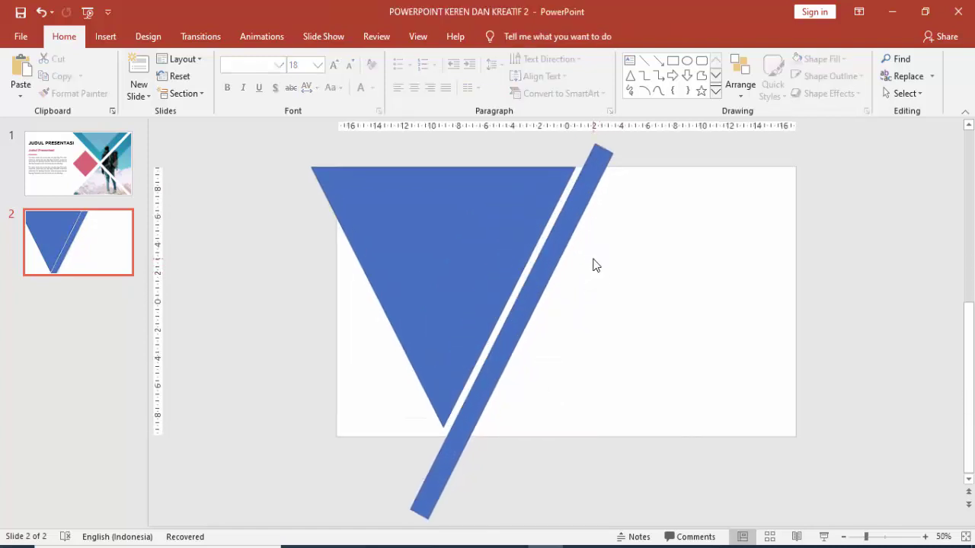
# Place a parallel copy of the bar across the triangle, then select the triangle and the copy.
pyautogui.click(546, 251)
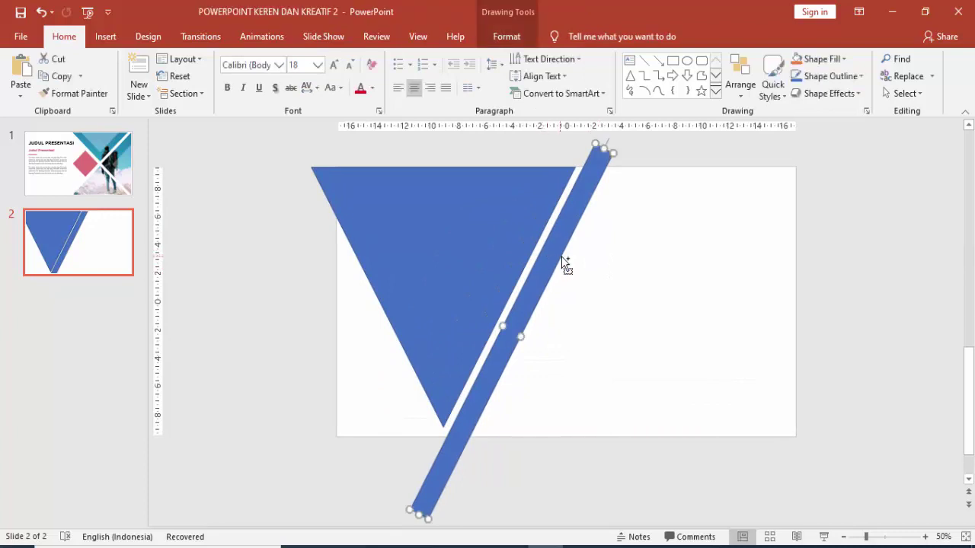
pyautogui.moveTo(563, 251); pyautogui.dragTo(510, 219)
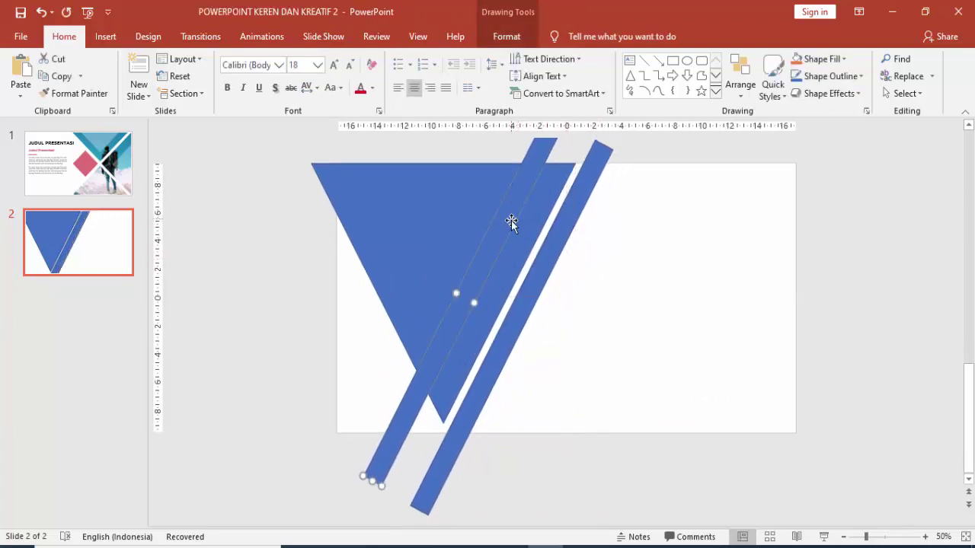
pyautogui.click(573, 249)
pyautogui.click(457, 217)
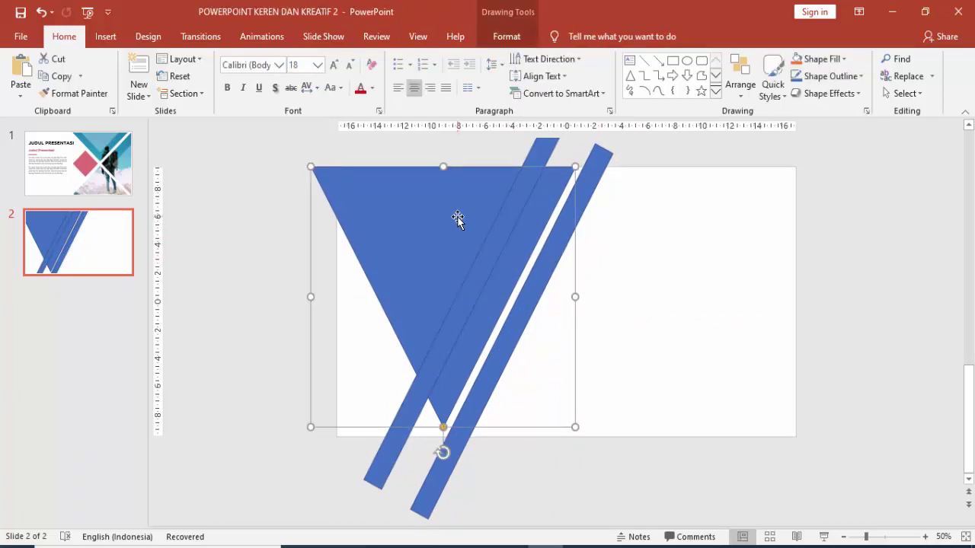
pyautogui.keyDown('shift'); pyautogui.click(387, 466); pyautogui.keyUp('shift')
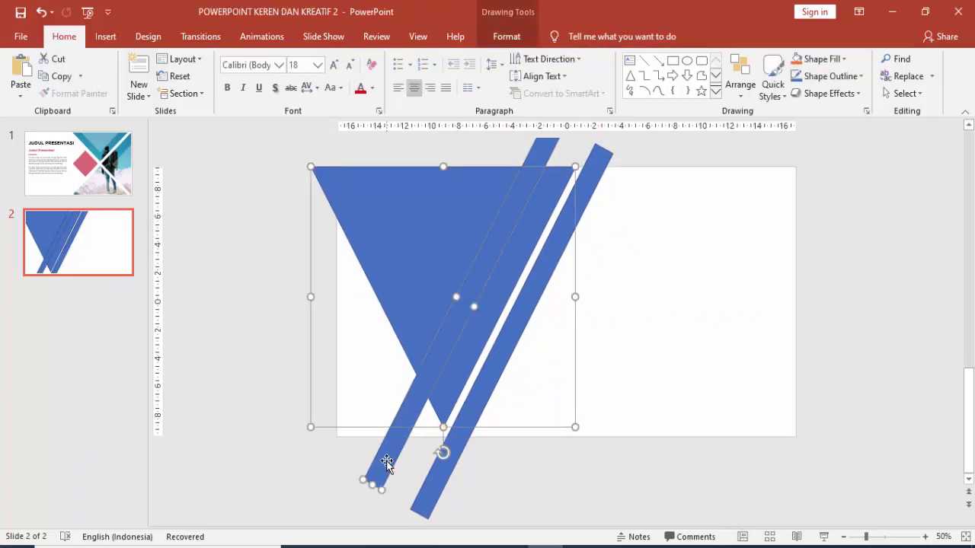
# Subtract the bar copy from the triangle with Merge Shapes, splitting the triangle.
pyautogui.click(512, 38)
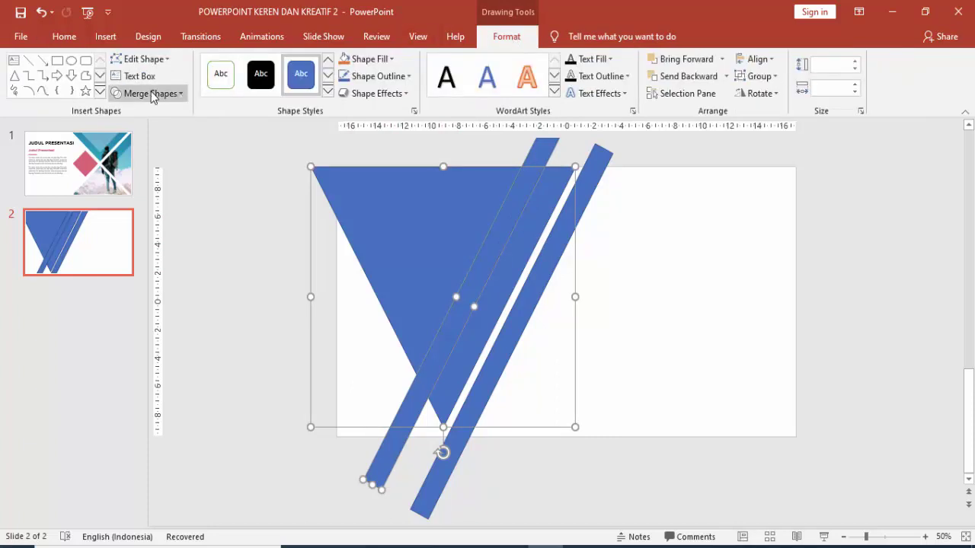
pyautogui.click(152, 94)
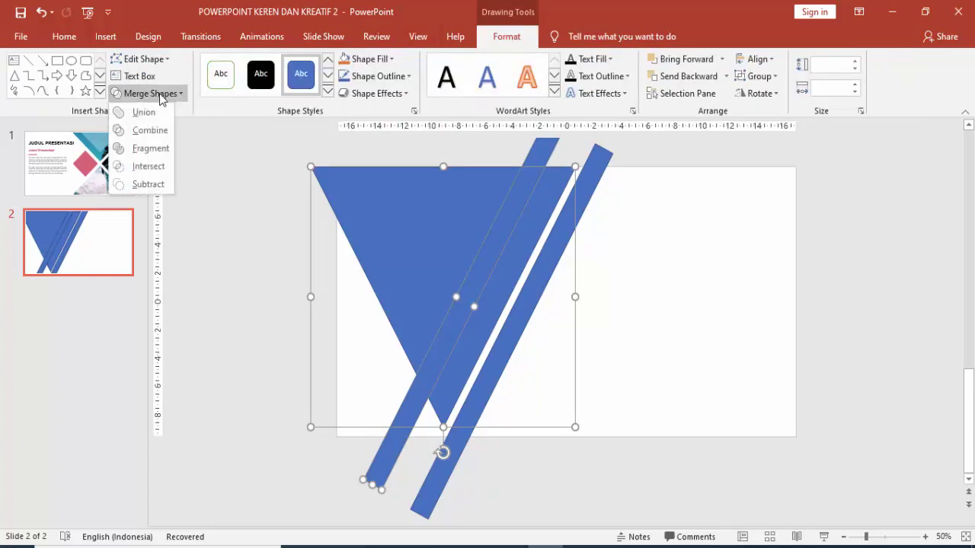
pyautogui.click(158, 183)
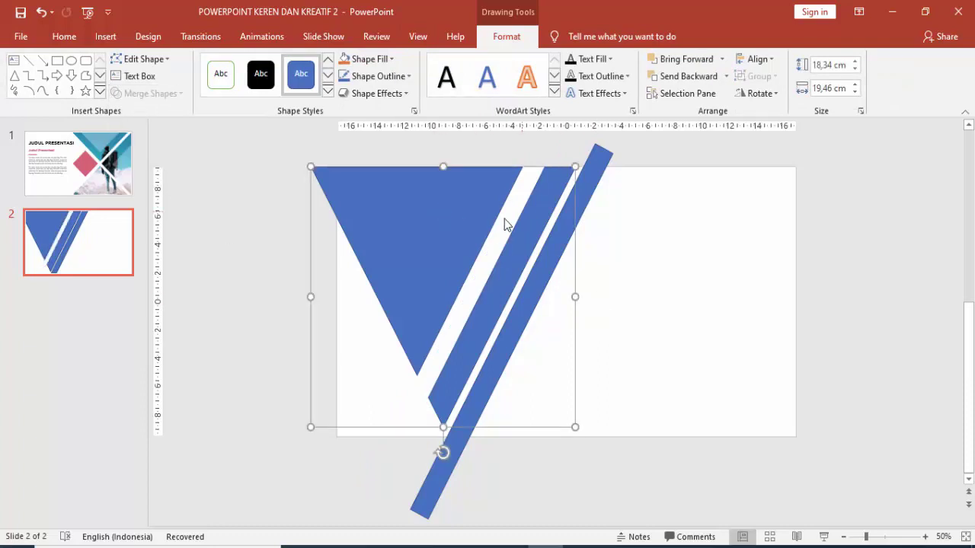
# Draw a rectangle covering the stripe's end that overhangs the slide edge.
pyautogui.click(584, 192)
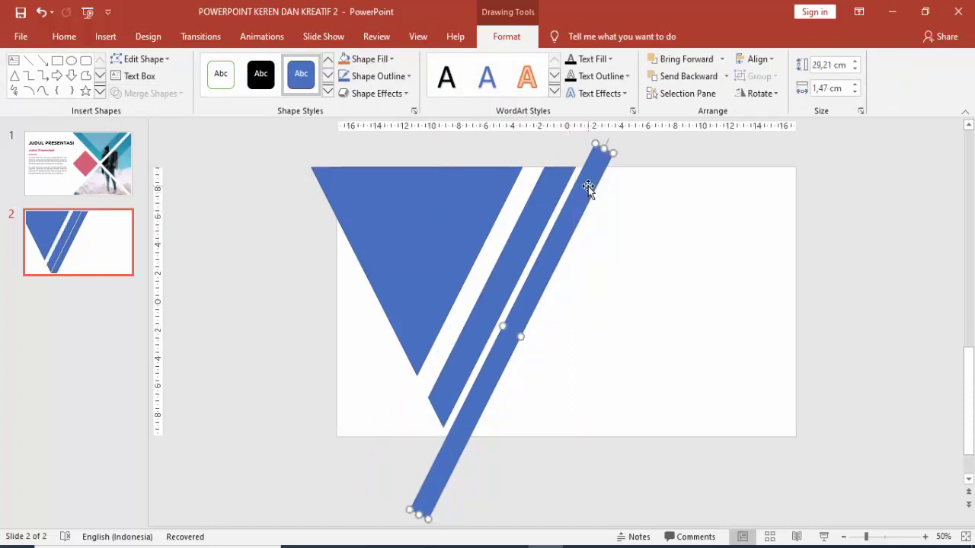
pyautogui.scroll(-2, 637, 194)
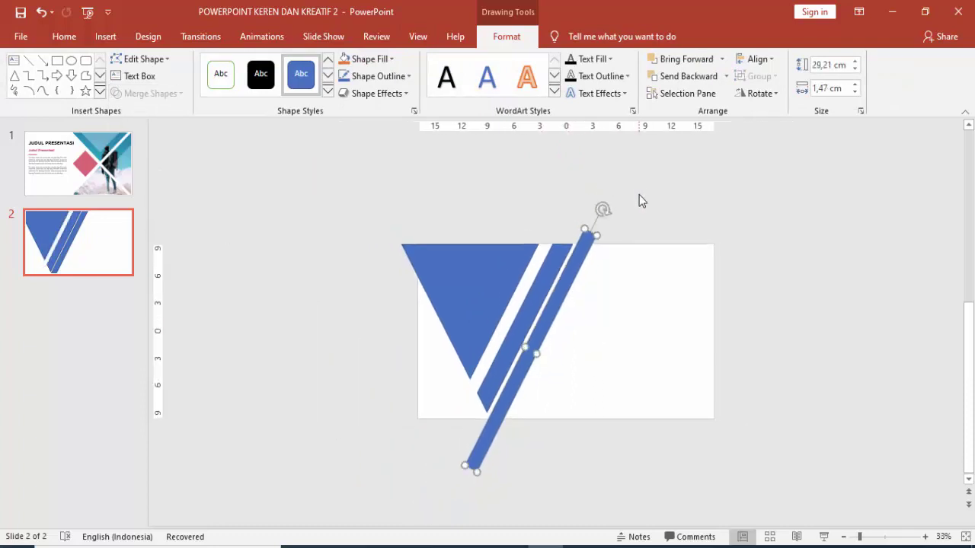
pyautogui.click(344, 183)
pyautogui.click(104, 35)
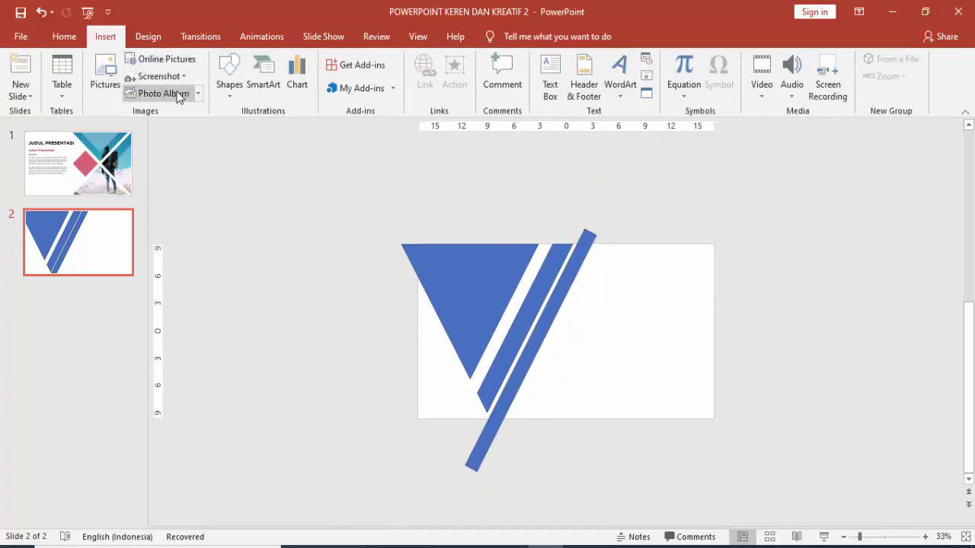
pyautogui.click(227, 78)
pyautogui.click(267, 128)
pyautogui.moveTo(503, 192)
pyautogui.mouseDown()
pyautogui.moveTo(617, 245)
pyautogui.moveTo(525, 449)
pyautogui.mouseUp()
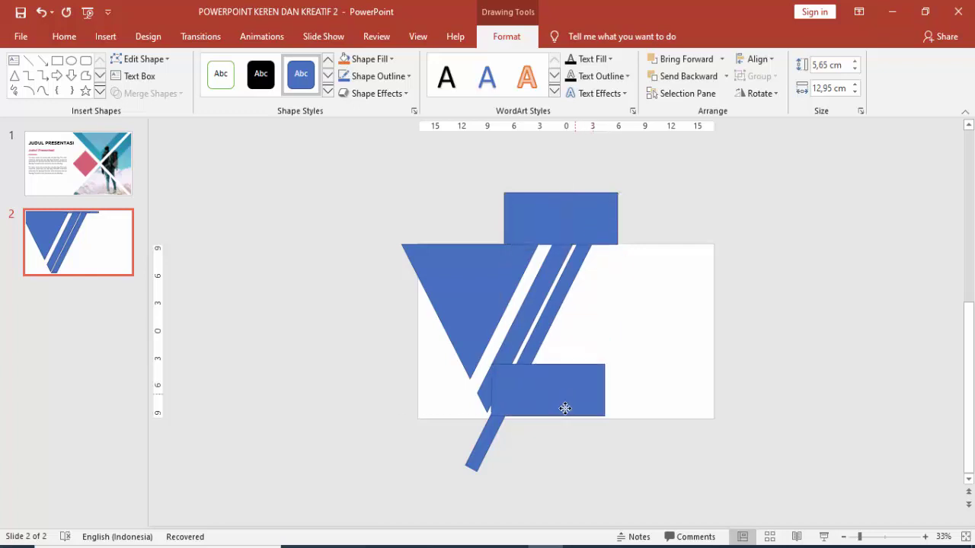
# Subtract the bottom rectangle from the stripe to trim its lower end.
pyautogui.click(499, 455)
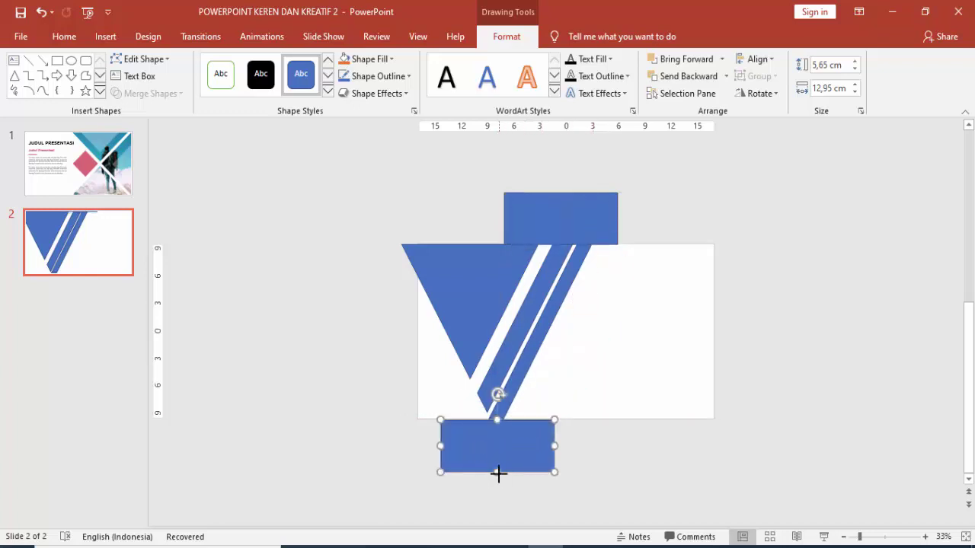
pyautogui.click(536, 347)
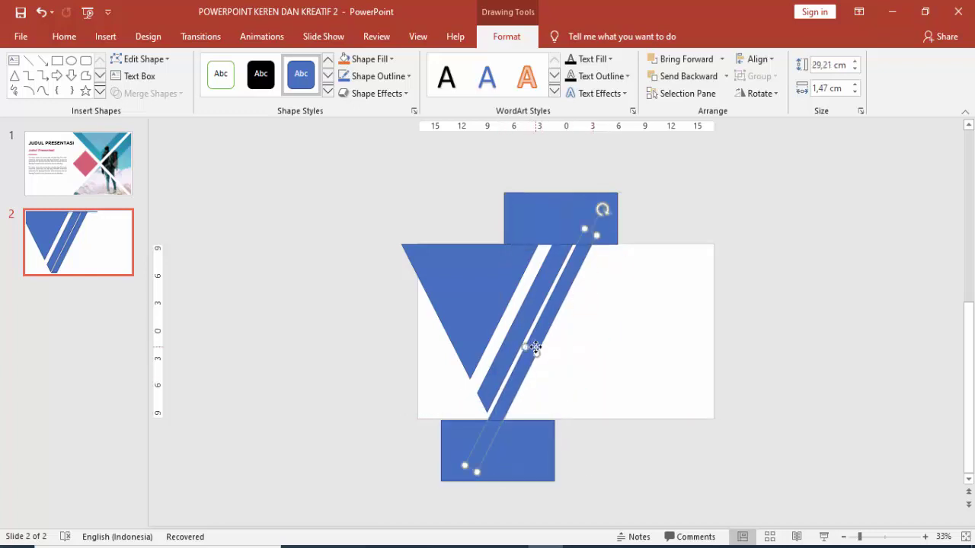
pyautogui.keyDown('shift'); pyautogui.click(514, 473); pyautogui.keyUp('shift')
pyautogui.click(181, 93)
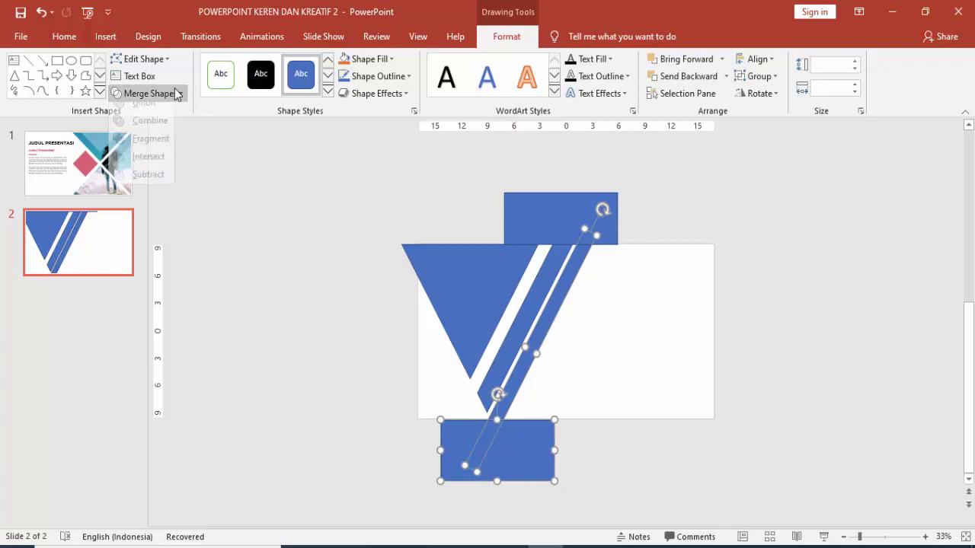
pyautogui.click(168, 189)
pyautogui.click(242, 196)
# Subtract the top rectangle from the stripe to trim its upper end.
pyautogui.click(555, 306)
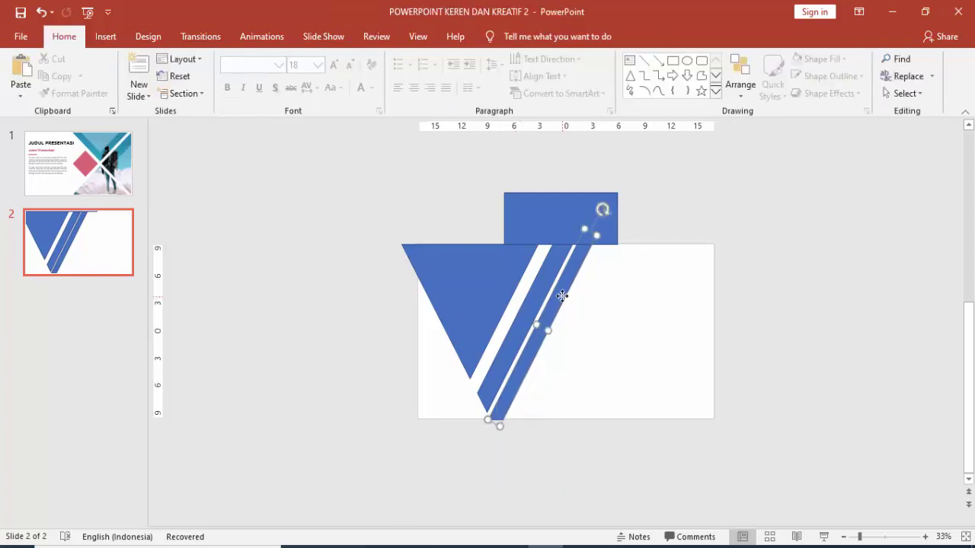
pyautogui.keyDown('shift'); pyautogui.click(575, 200); pyautogui.keyUp('shift')
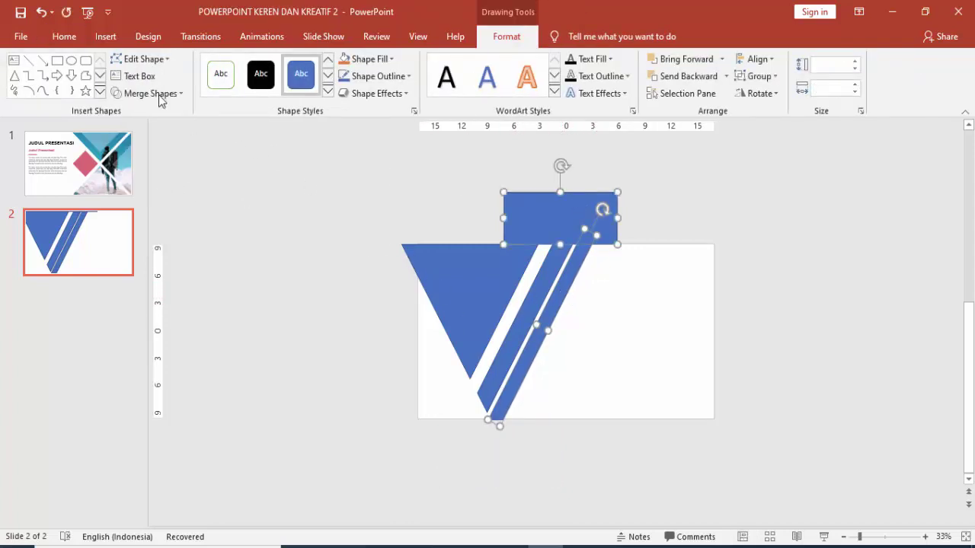
pyautogui.click(160, 95)
pyautogui.click(155, 185)
pyautogui.click(604, 290)
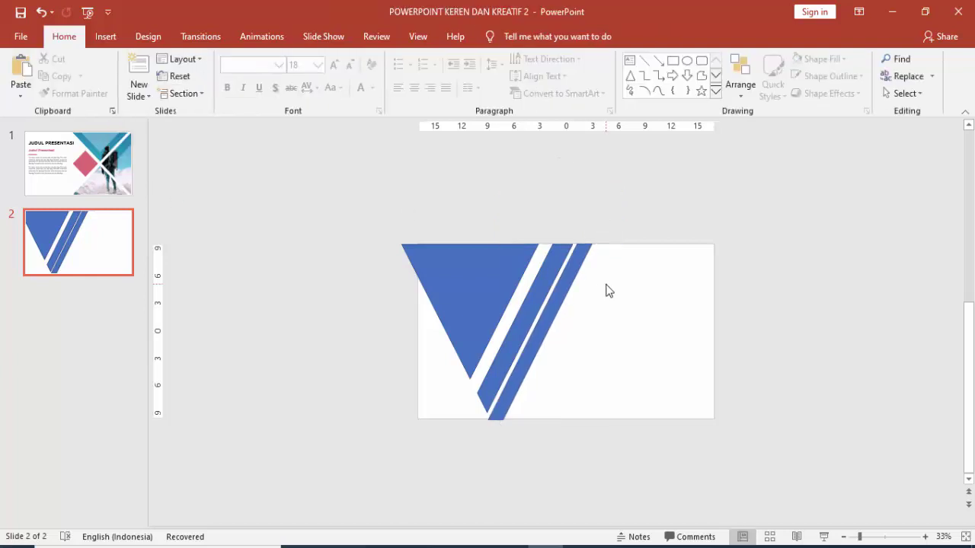
pyautogui.scroll(2, 587, 287)
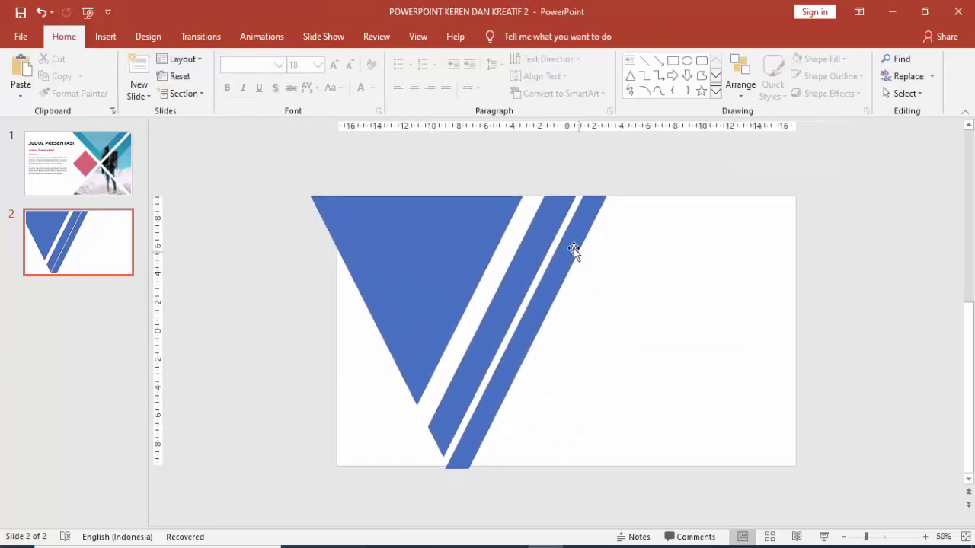
# Set the line to No line for both the stripe and the triangle shape.
pyautogui.rightClick(569, 241)
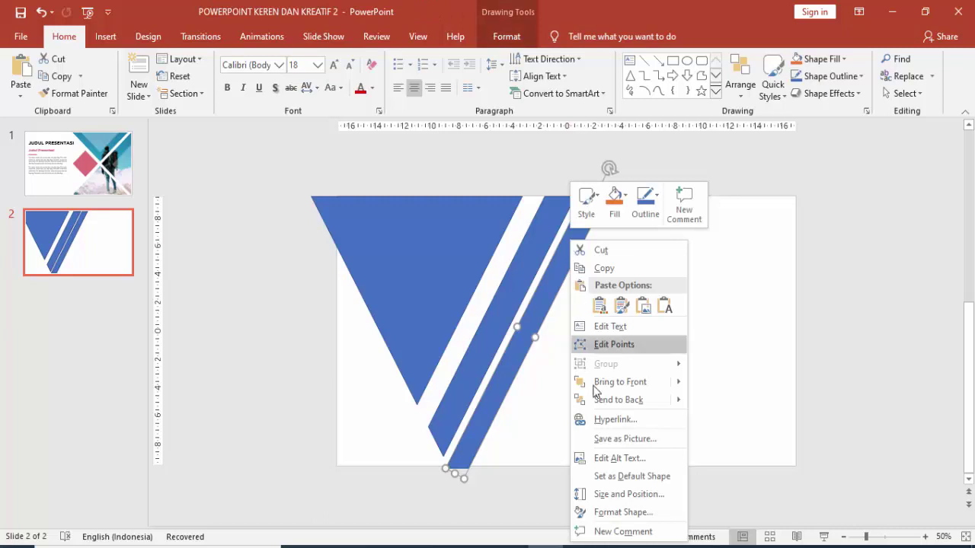
pyautogui.click(615, 506)
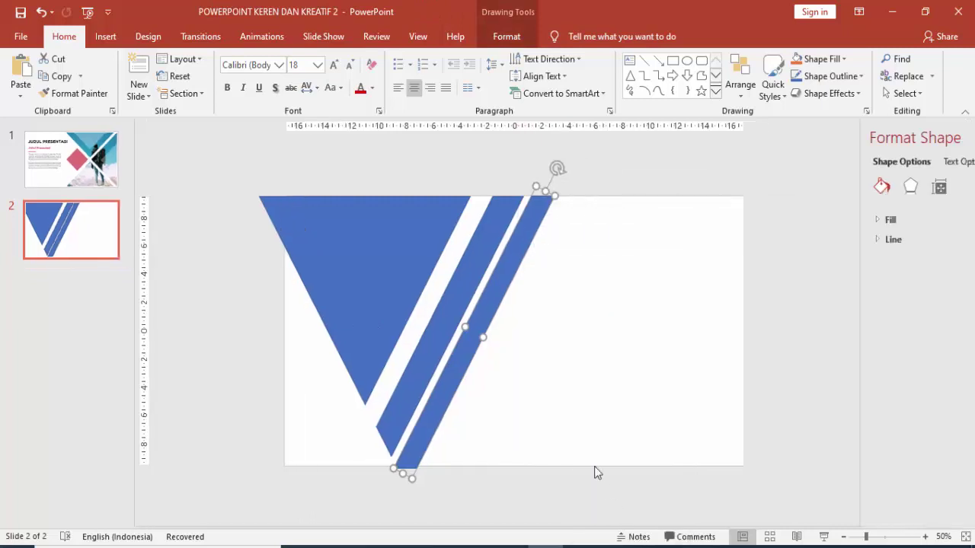
pyautogui.click(784, 239)
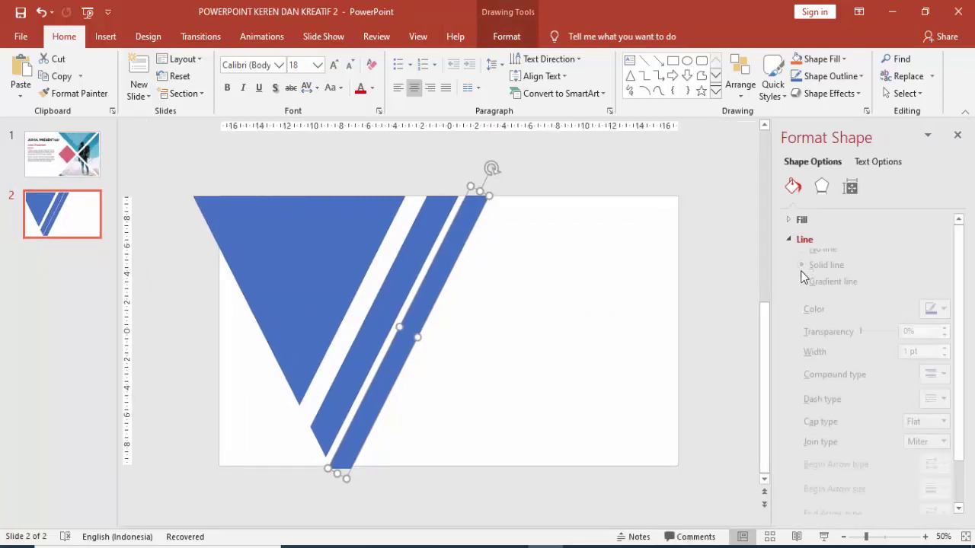
pyautogui.click(807, 261)
pyautogui.click(422, 261)
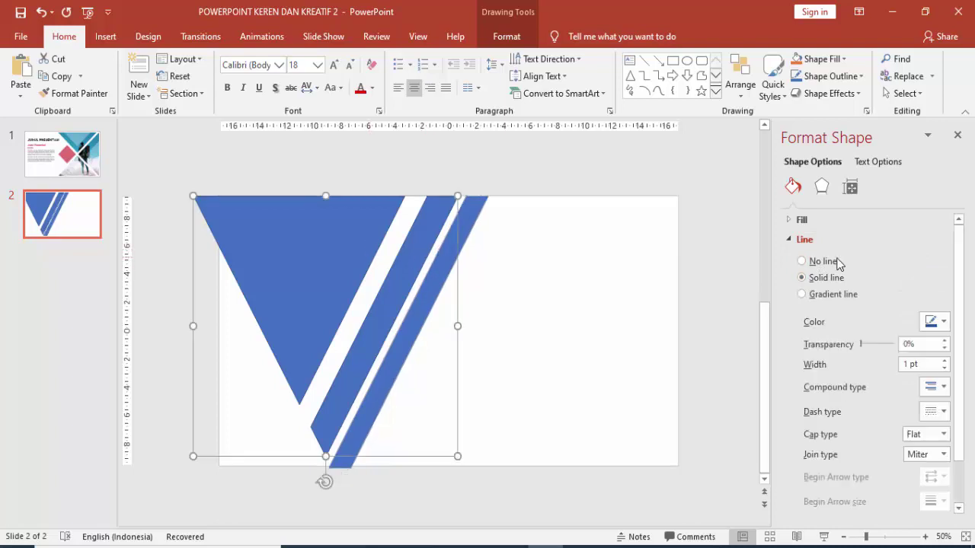
pyautogui.click(826, 263)
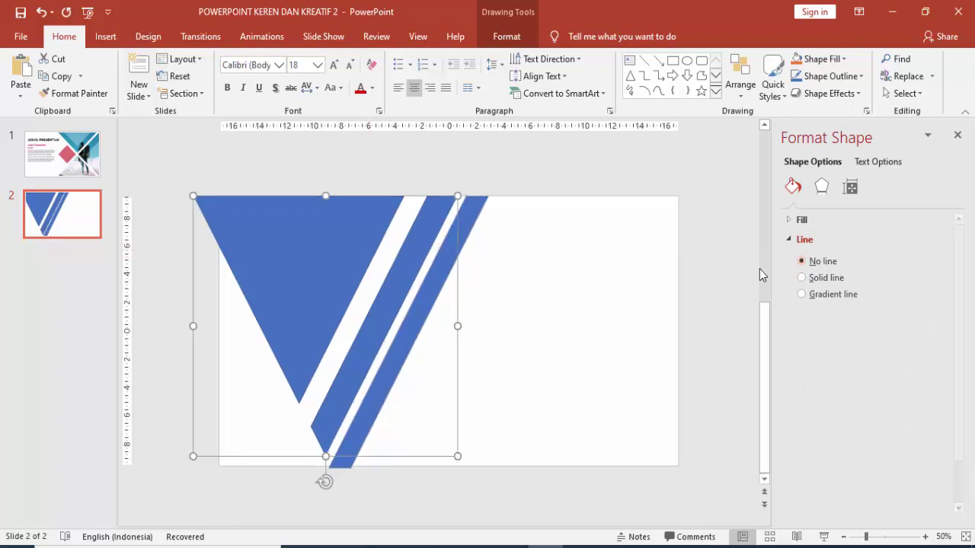
pyautogui.click(539, 283)
# Fill the triangle with the hiker photo pexels-photo-1576891 from the IMAGE > OUTDOOR folder.
pyautogui.click(336, 245)
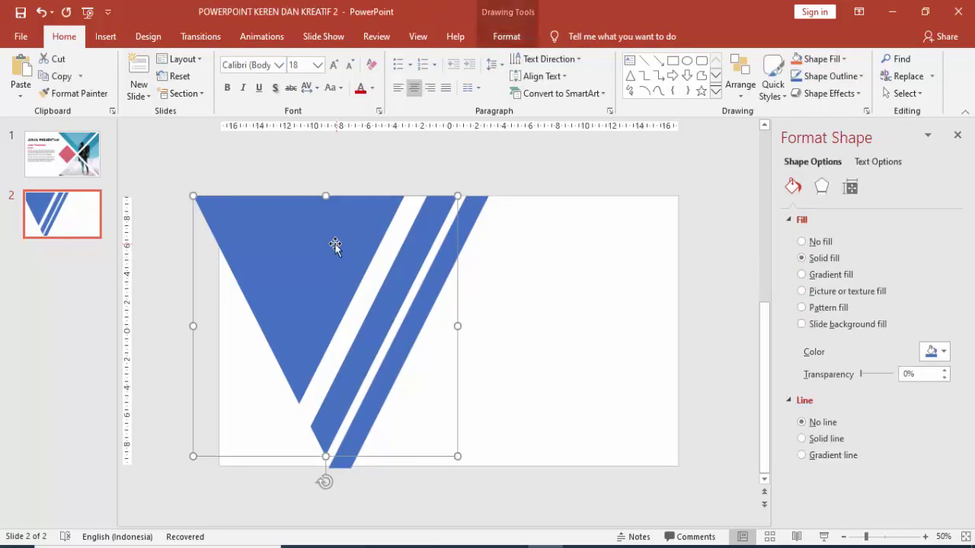
pyautogui.click(837, 296)
pyautogui.click(822, 368)
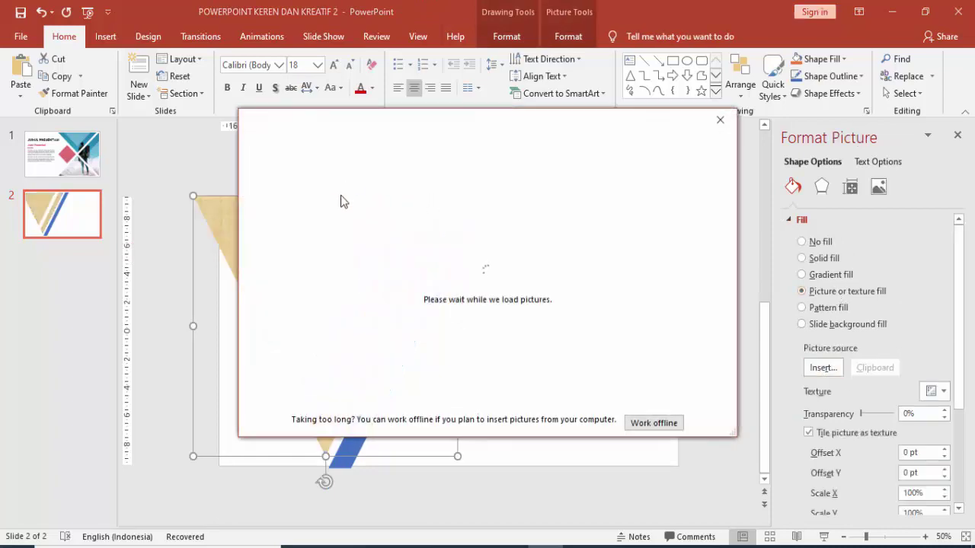
pyautogui.click(365, 202)
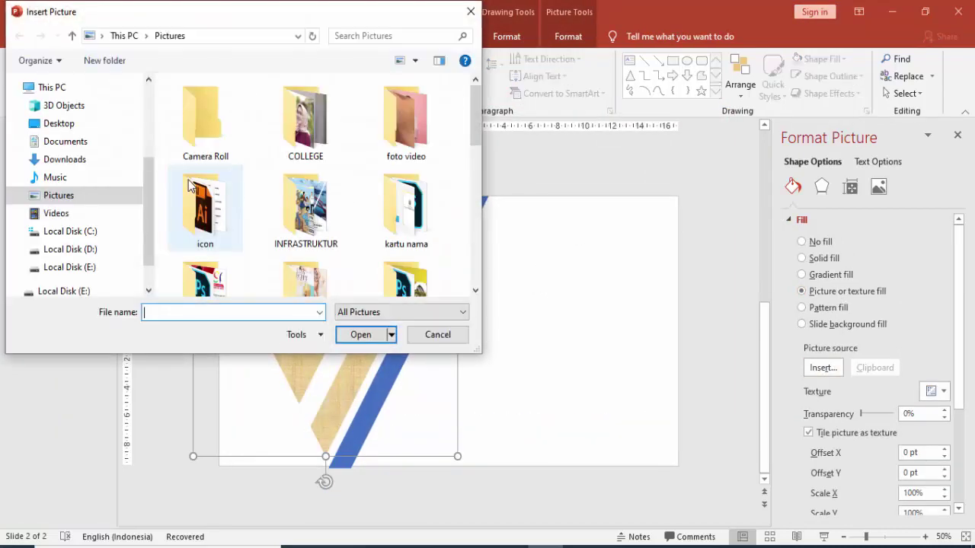
pyautogui.click(85, 268)
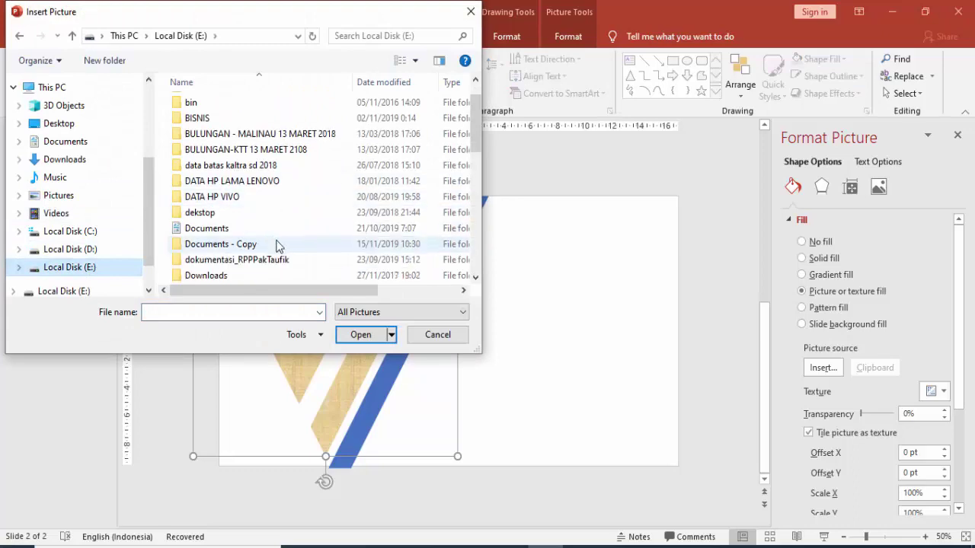
pyautogui.scroll(-5, 266, 251)
pyautogui.scroll(-5, 264, 248)
pyautogui.doubleClick(263, 240)
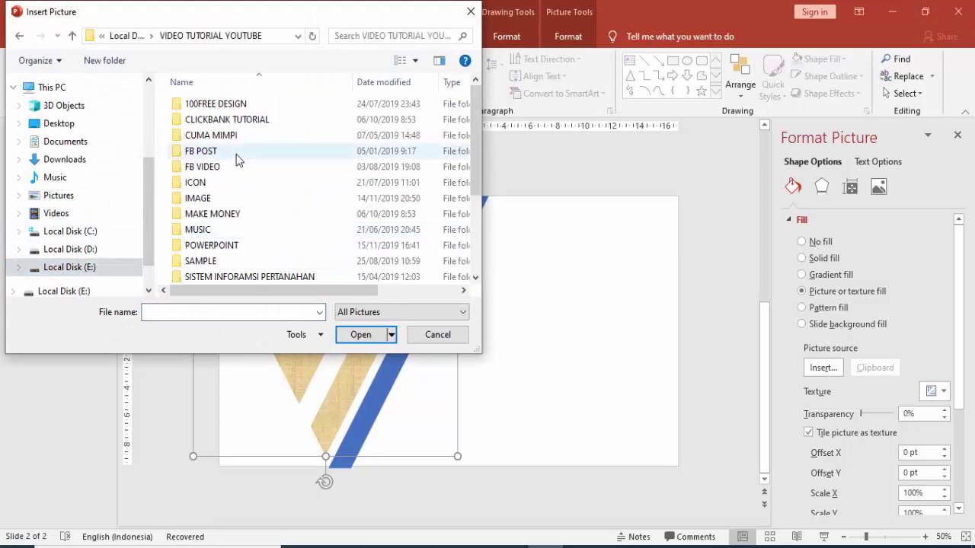
pyautogui.doubleClick(203, 248)
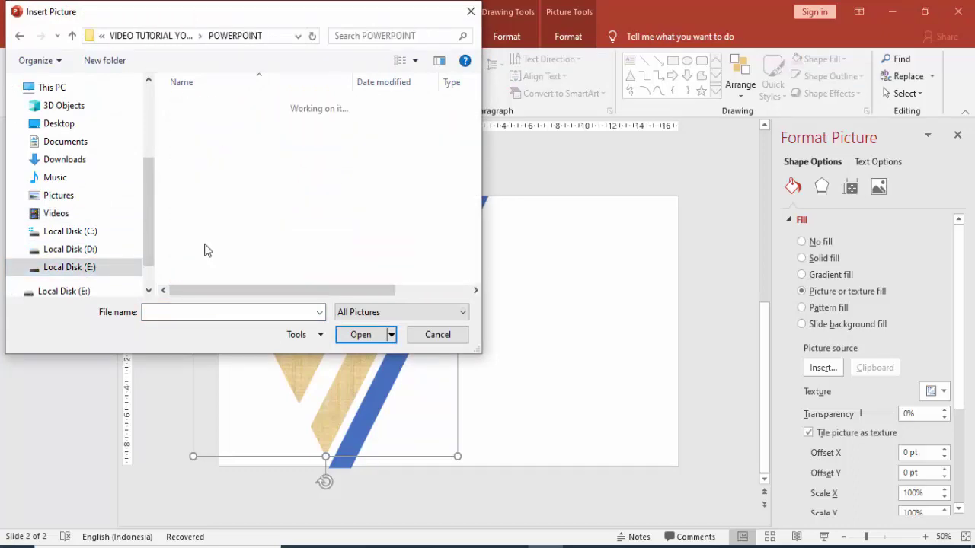
pyautogui.click(20, 37)
pyautogui.doubleClick(198, 197)
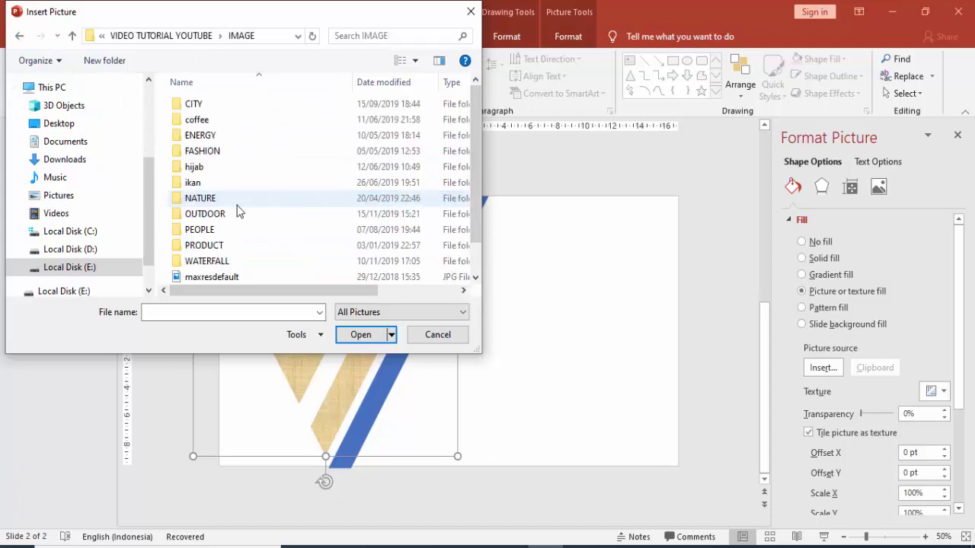
pyautogui.click(219, 214)
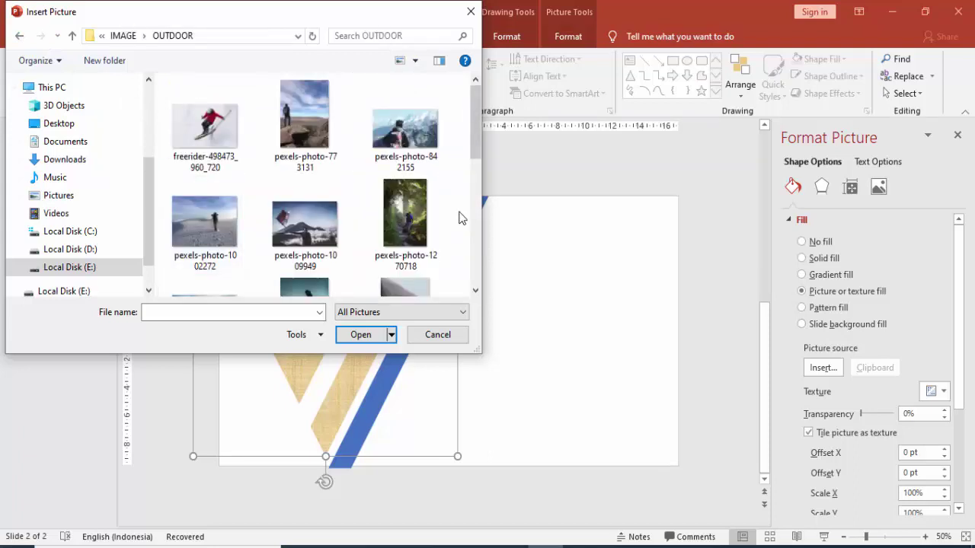
pyautogui.scroll(-1, 460, 218)
pyautogui.click(305, 248)
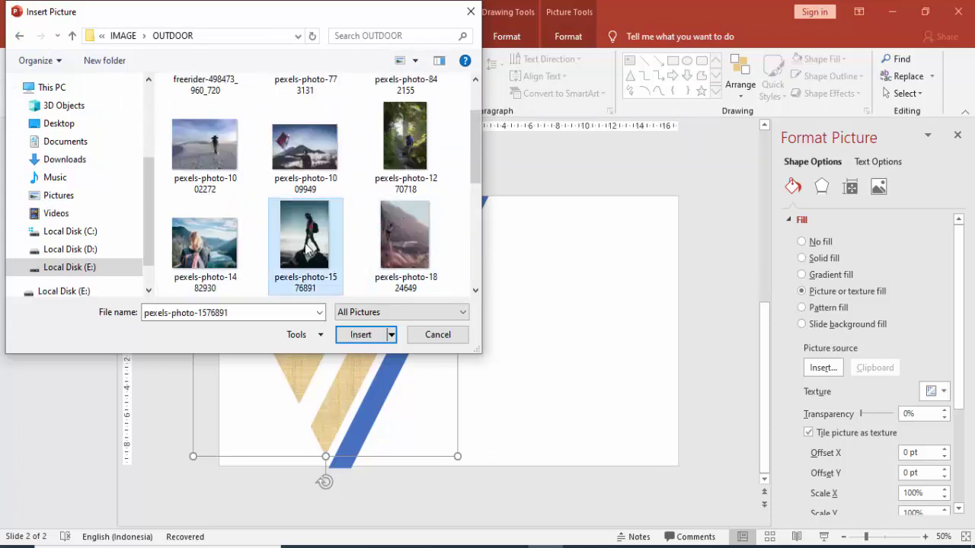
pyautogui.click(356, 337)
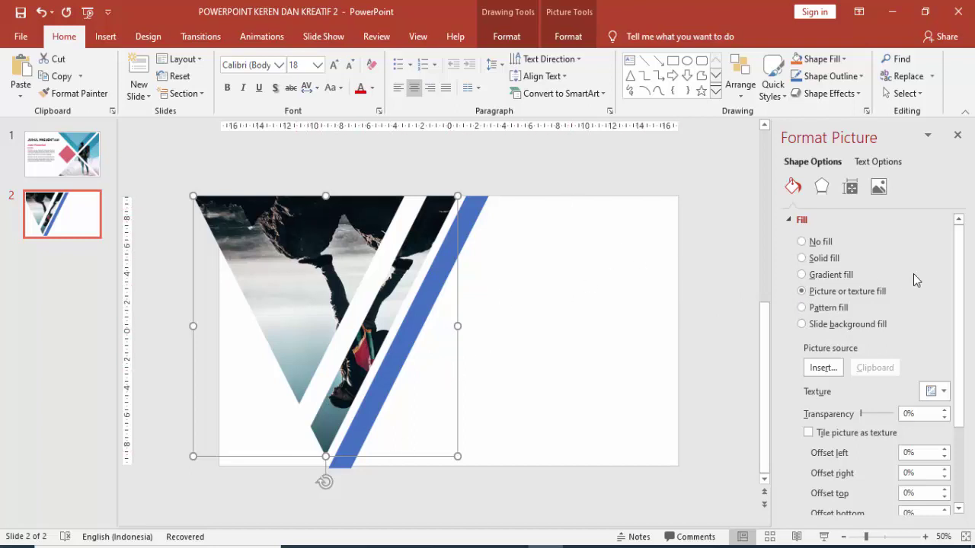
# Keep the photo upright by turning off Rotate with shape.
pyautogui.scroll(-1, 962, 288)
pyautogui.moveTo(961, 288); pyautogui.dragTo(957, 381)
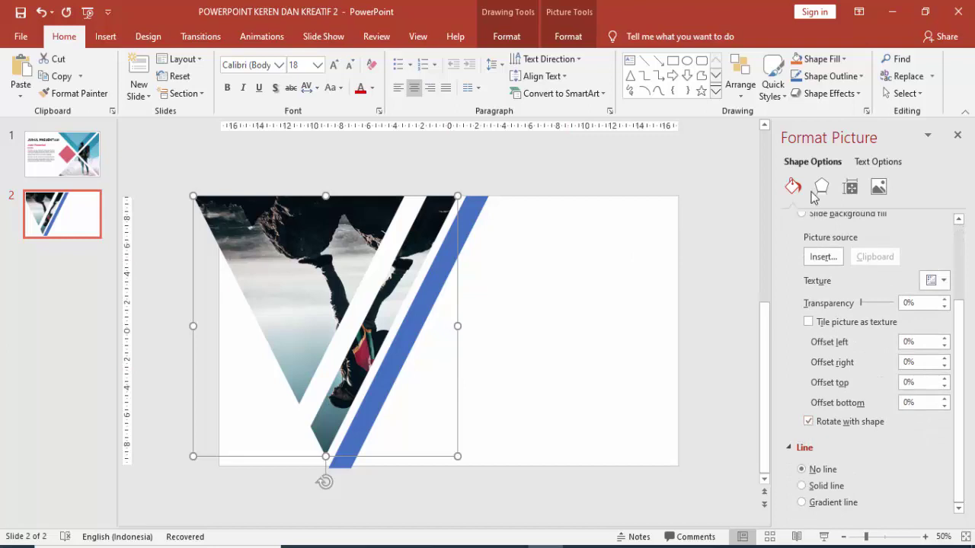
pyautogui.click(808, 422)
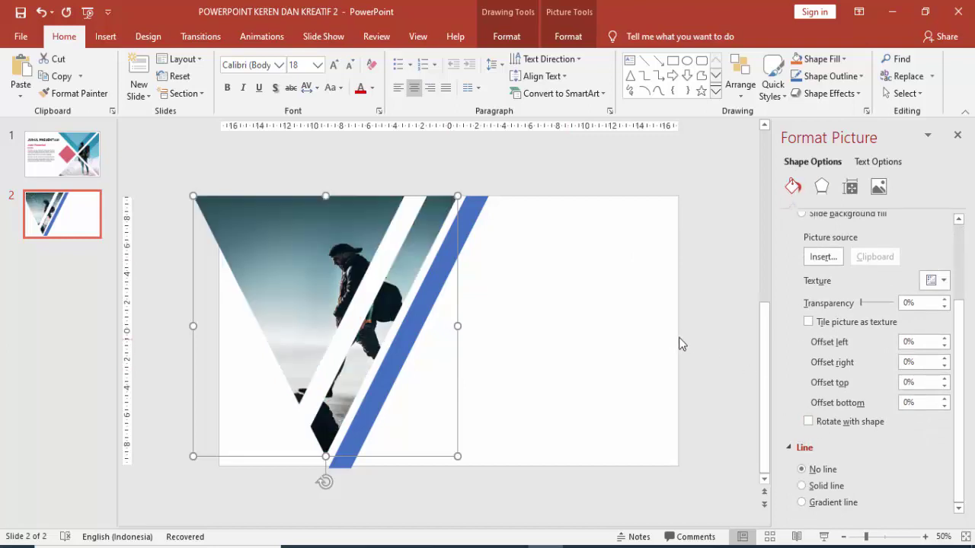
# Set the photo offsets to left -9%, right -3% and top -16%.
pyautogui.click(945, 347)
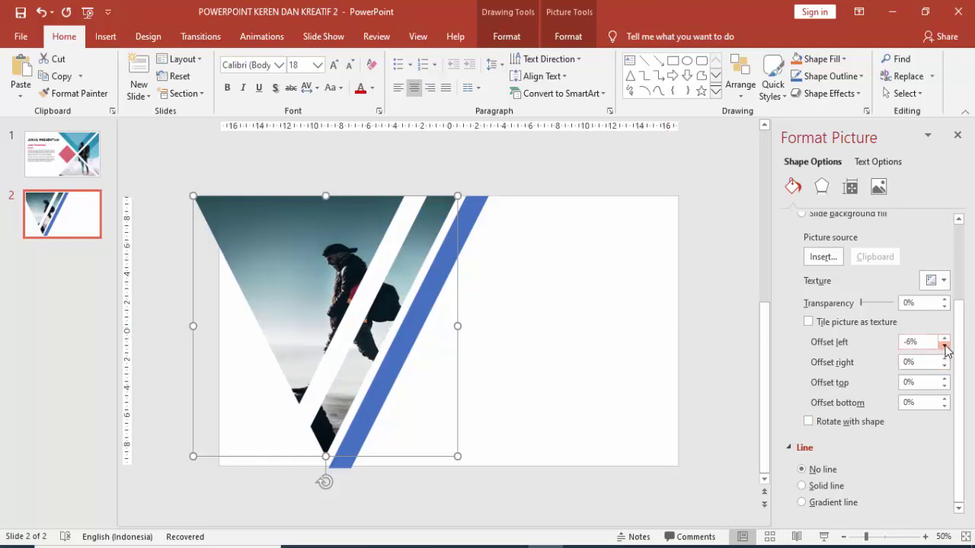
pyautogui.click(944, 366)
pyautogui.click(945, 367)
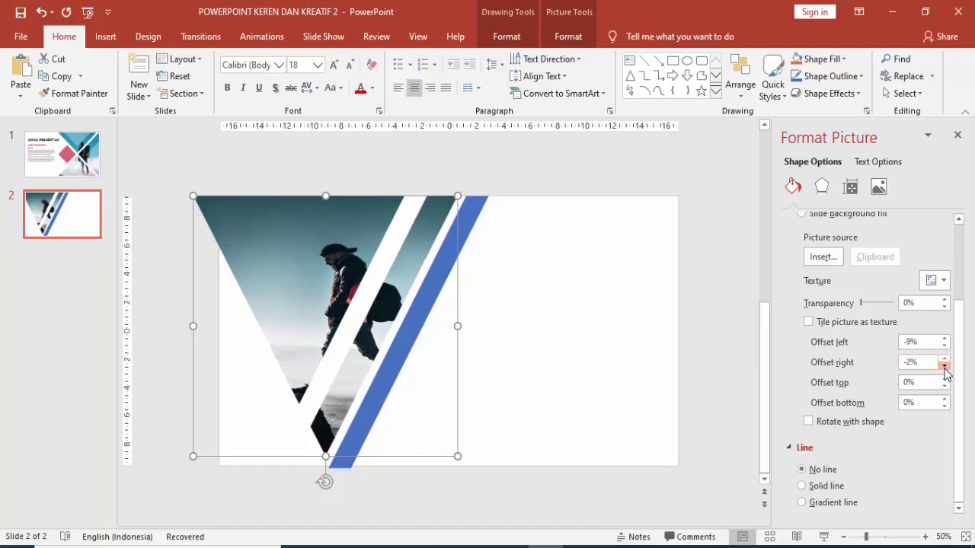
pyautogui.click(944, 366)
pyautogui.click(943, 387)
pyautogui.click(943, 387)
pyautogui.click(943, 387)
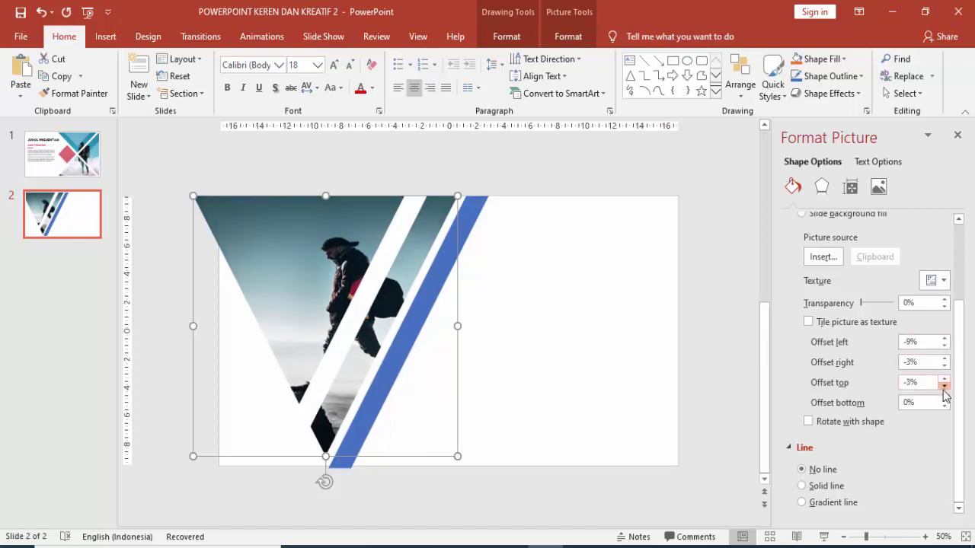
pyautogui.click(943, 387)
pyautogui.click(945, 387)
pyautogui.click(945, 386)
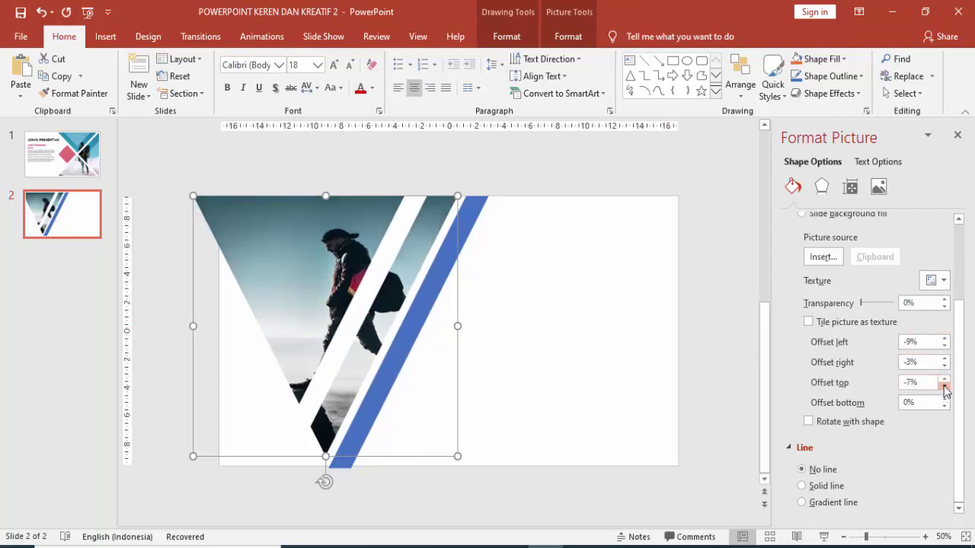
pyautogui.click(944, 386)
pyautogui.click(944, 386)
pyautogui.click(944, 386)
pyautogui.click(945, 387)
pyautogui.click(944, 386)
pyautogui.click(945, 386)
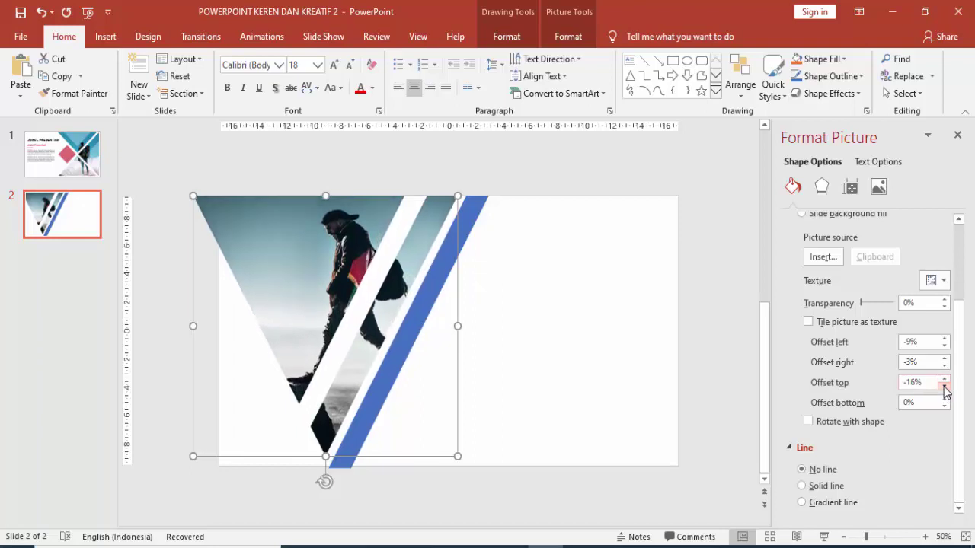
pyautogui.click(517, 308)
pyautogui.click(466, 217)
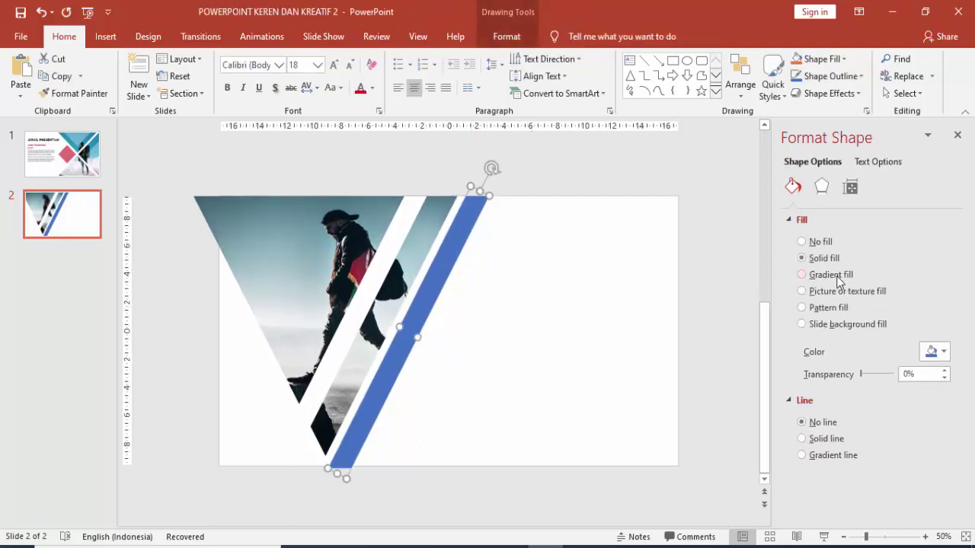
# Give the stripe a gradient fill with both stops set to the recent pink.
pyautogui.click(834, 275)
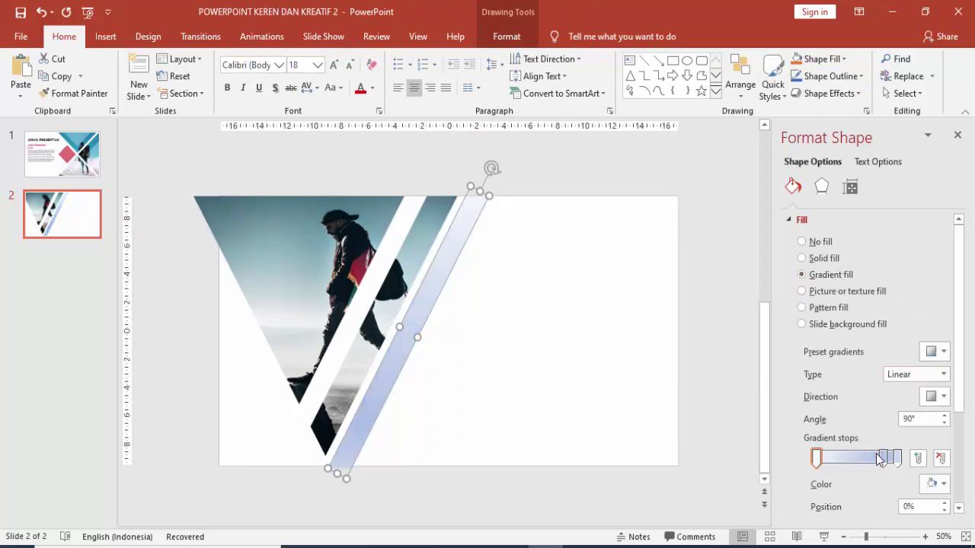
pyautogui.moveTo(885, 457); pyautogui.dragTo(888, 488)
pyautogui.scroll(-3, 971, 423)
pyautogui.scroll(-2, 971, 423)
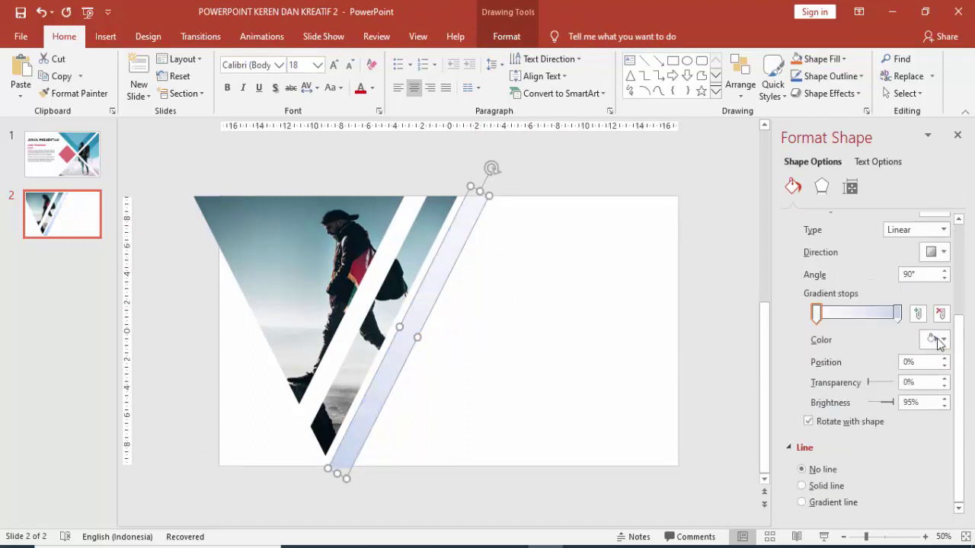
pyautogui.click(936, 341)
pyautogui.click(854, 488)
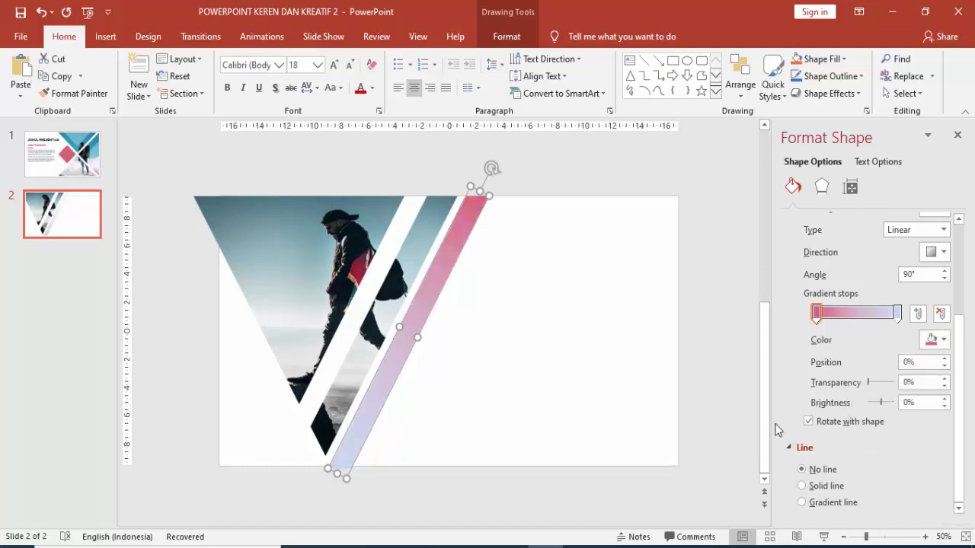
pyautogui.click(898, 314)
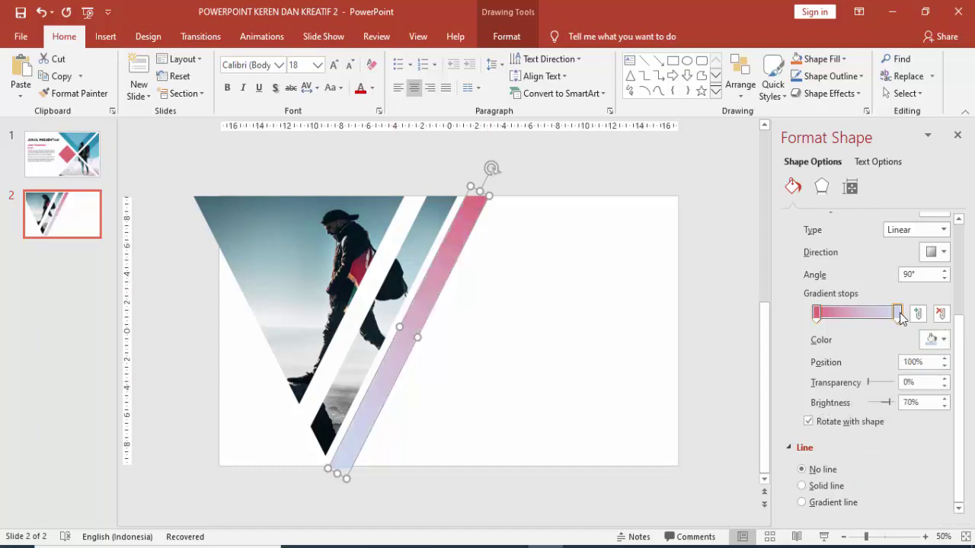
pyautogui.click(936, 340)
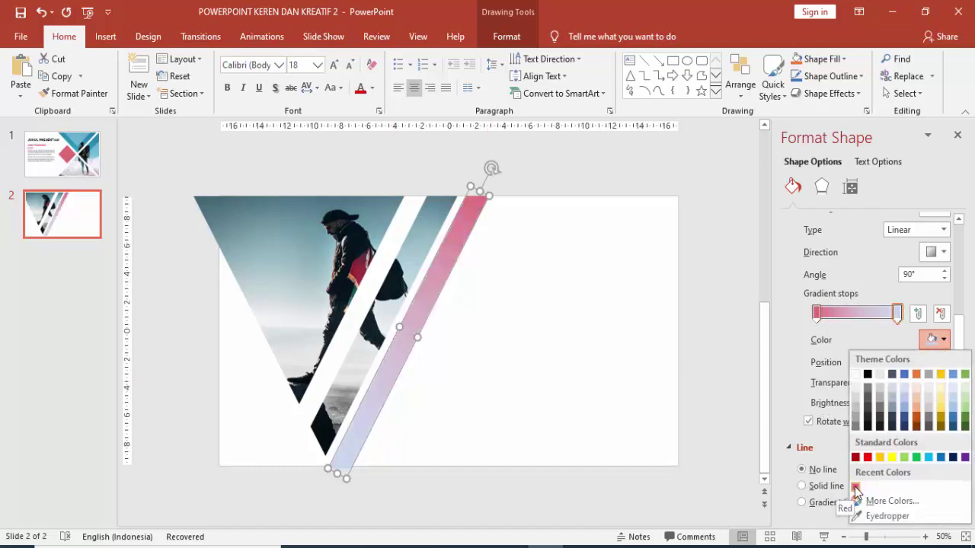
pyautogui.click(855, 488)
# Raise the end stop's luminance in More Colors so the pink fades lighter.
pyautogui.click(932, 340)
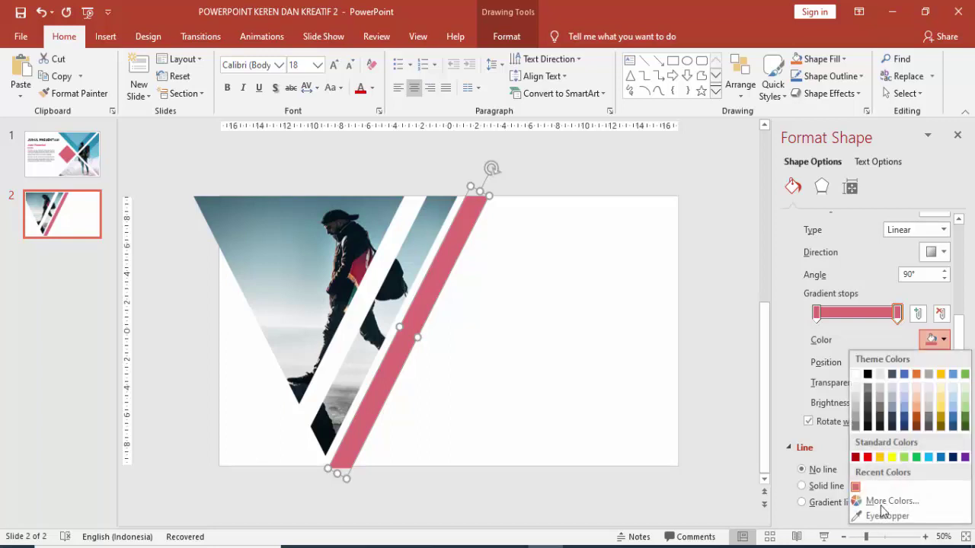
pyautogui.click(883, 502)
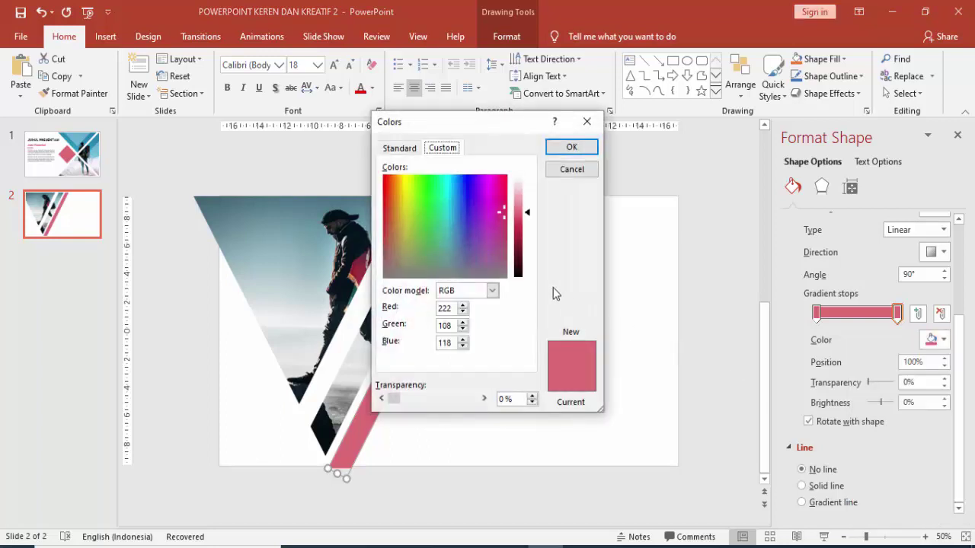
pyautogui.moveTo(523, 196); pyautogui.dragTo(524, 191)
pyautogui.click(584, 149)
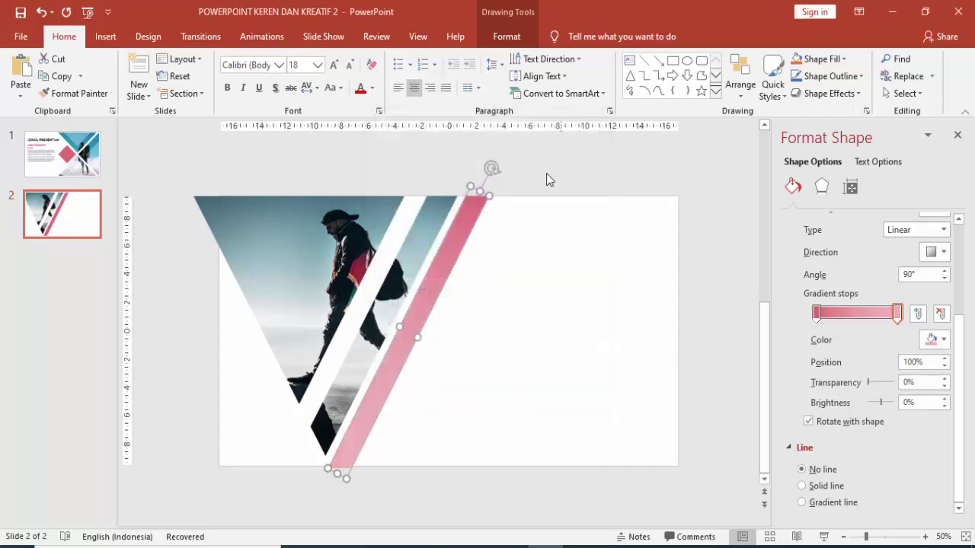
pyautogui.click(602, 226)
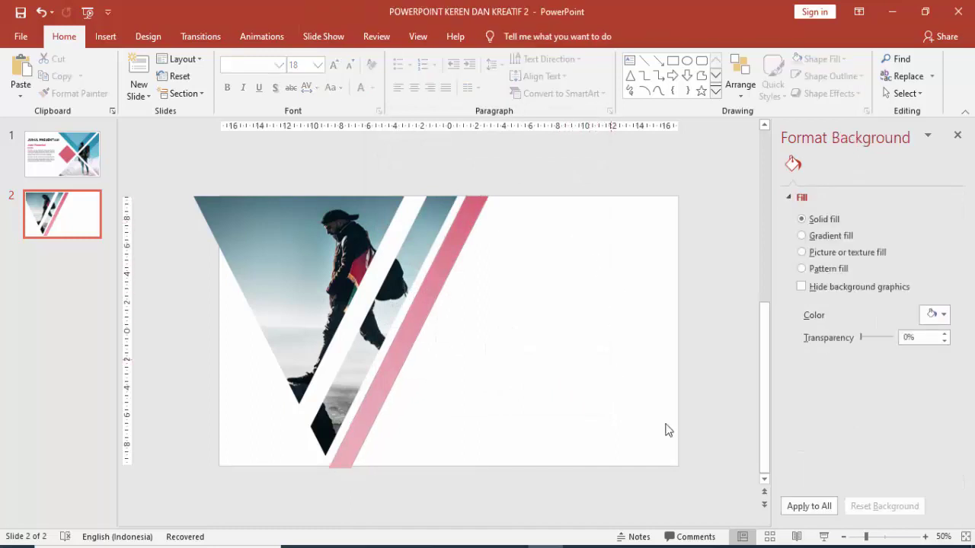
# Copy slide 1's title, pink subtitle, underline and body text to slide 2's right side.
pyautogui.click(61, 154)
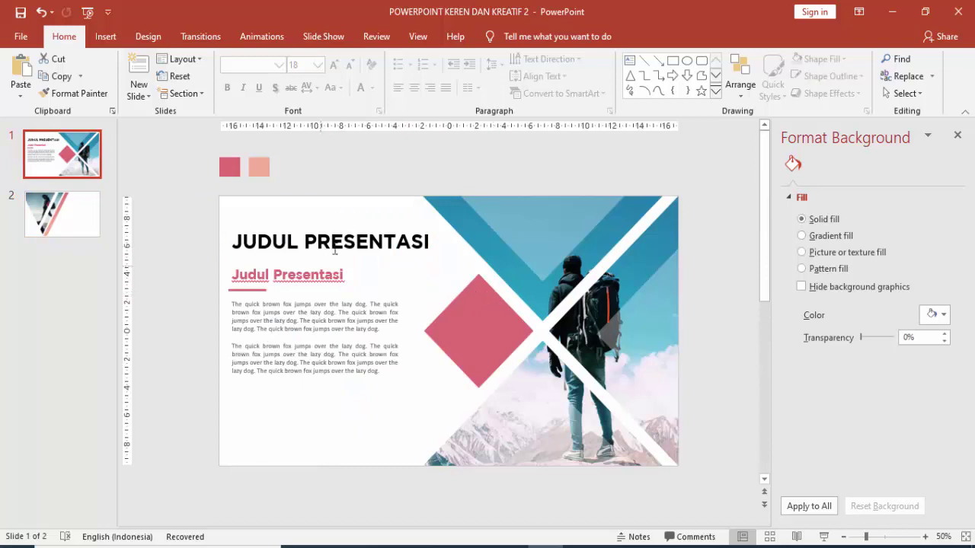
pyautogui.click(334, 250)
pyautogui.keyDown('shift'); pyautogui.click(312, 274); pyautogui.keyUp('shift')
pyautogui.keyDown('shift'); pyautogui.click(259, 290); pyautogui.keyUp('shift')
pyautogui.keyDown('shift'); pyautogui.click(263, 310); pyautogui.keyUp('shift')
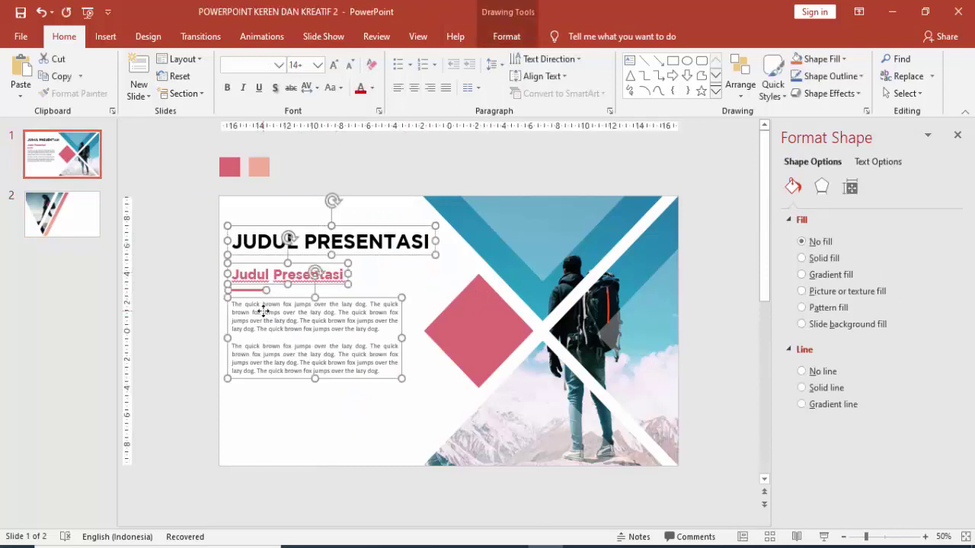
pyautogui.hotkey('ctrl', 'c')
pyautogui.click(67, 219)
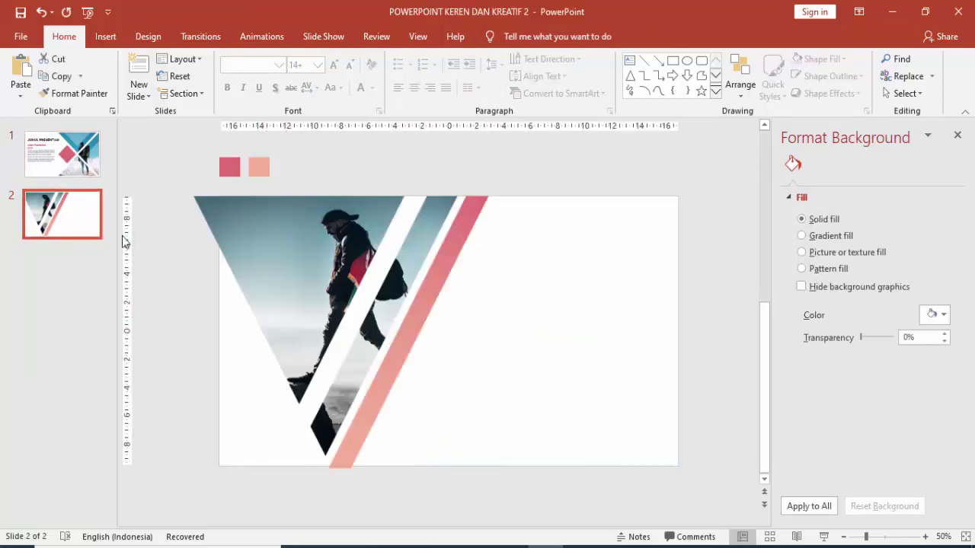
pyautogui.hotkey('ctrl', 'v')
pyautogui.moveTo(378, 233); pyautogui.dragTo(609, 254)
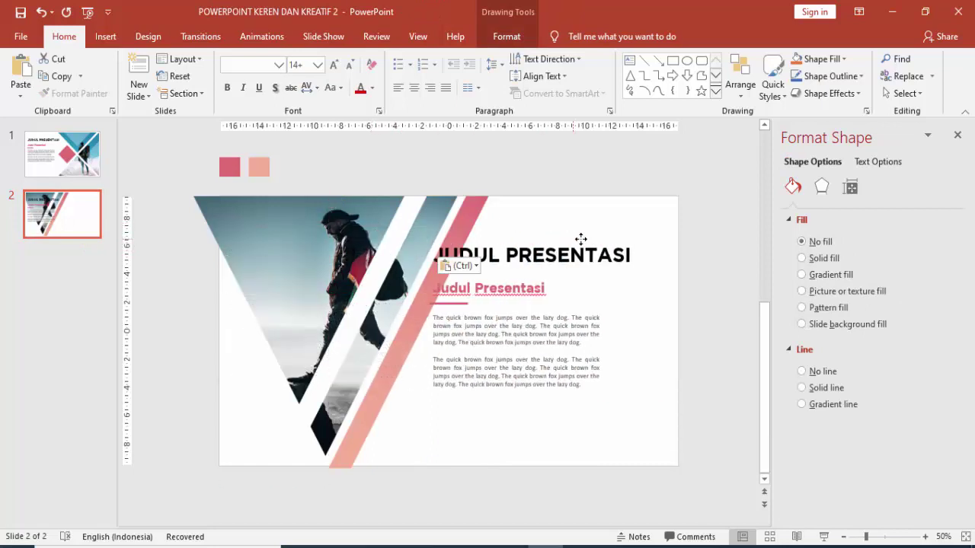
pyautogui.click(617, 232)
# Widen the body text box and move it lower on the slide.
pyautogui.click(493, 314)
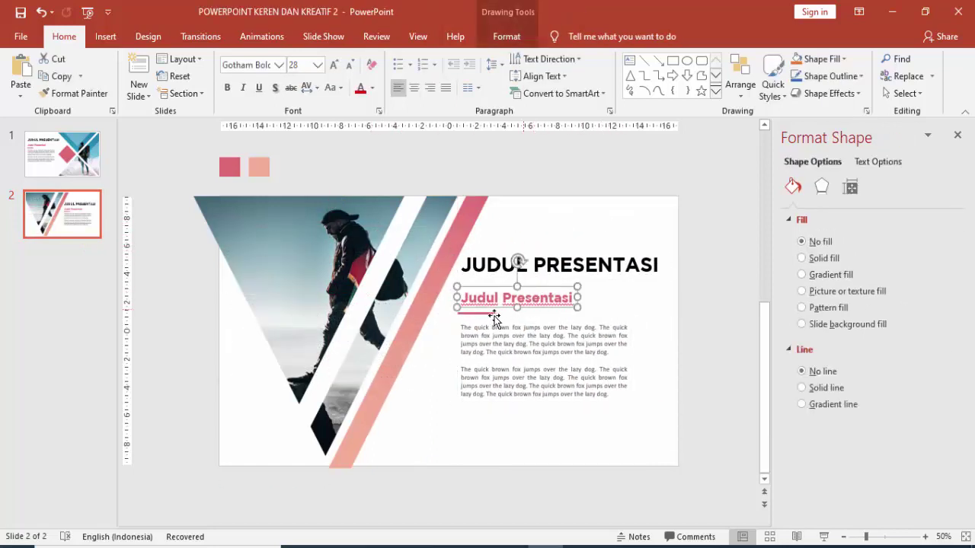
pyautogui.click(492, 313)
pyautogui.click(501, 328)
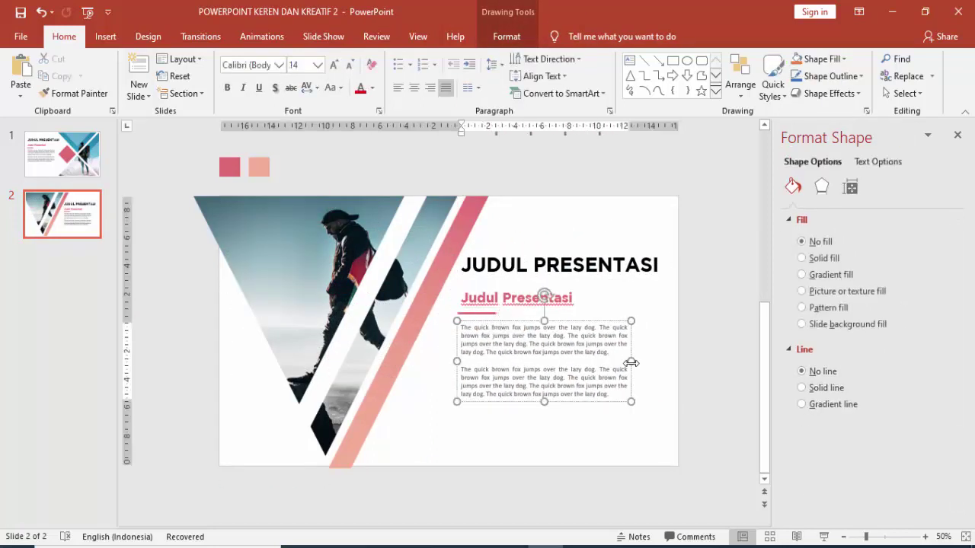
pyautogui.moveTo(631, 363); pyautogui.dragTo(650, 362)
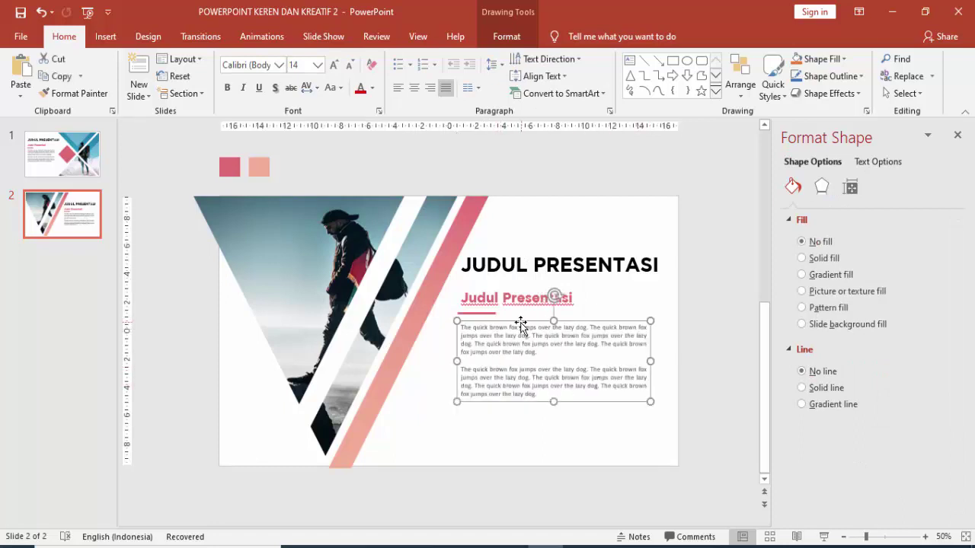
pyautogui.moveTo(524, 324)
pyautogui.mouseDown()
pyautogui.moveTo(496, 439)
pyautogui.moveTo(485, 435)
pyautogui.mouseUp()
# Move the subtitle and title down toward the body text and widen the body slightly.
pyautogui.click(489, 314)
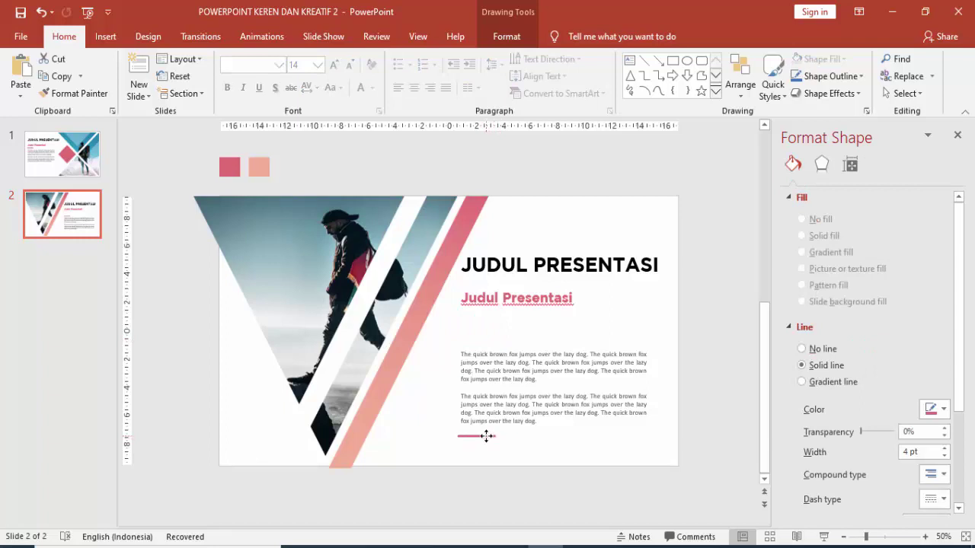
pyautogui.click(484, 303)
pyautogui.moveTo(484, 308); pyautogui.dragTo(486, 340)
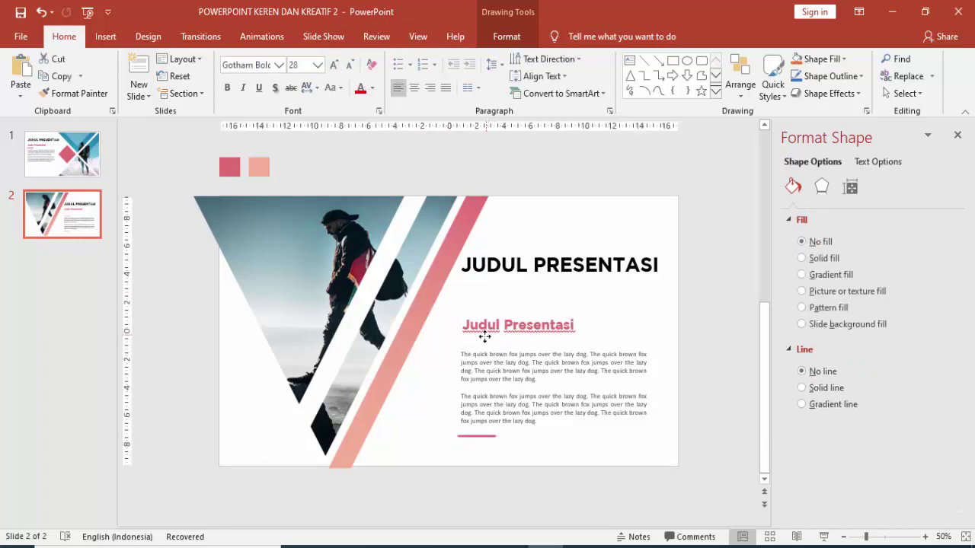
pyautogui.click(607, 371)
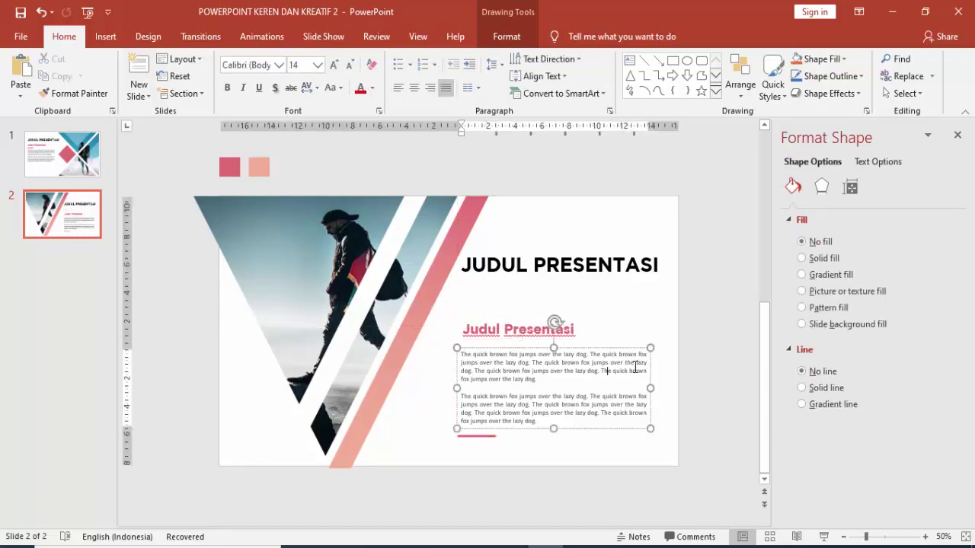
pyautogui.moveTo(648, 388); pyautogui.dragTo(656, 387)
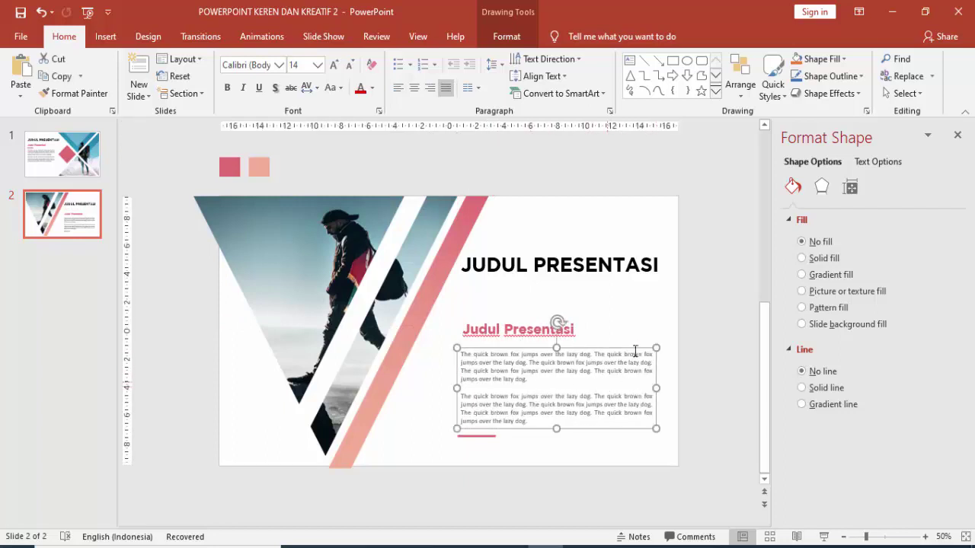
pyautogui.click(561, 267)
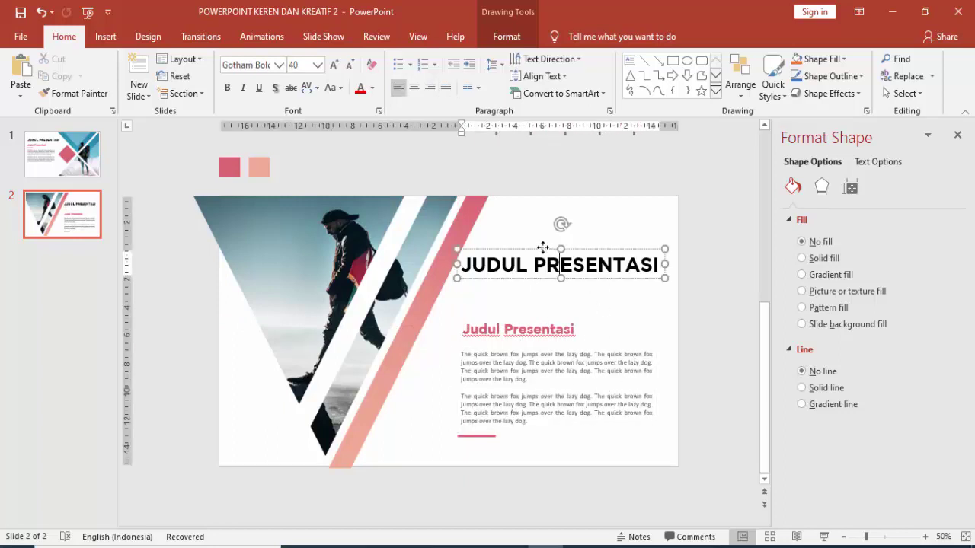
pyautogui.moveTo(543, 248); pyautogui.dragTo(543, 280)
pyautogui.click(572, 244)
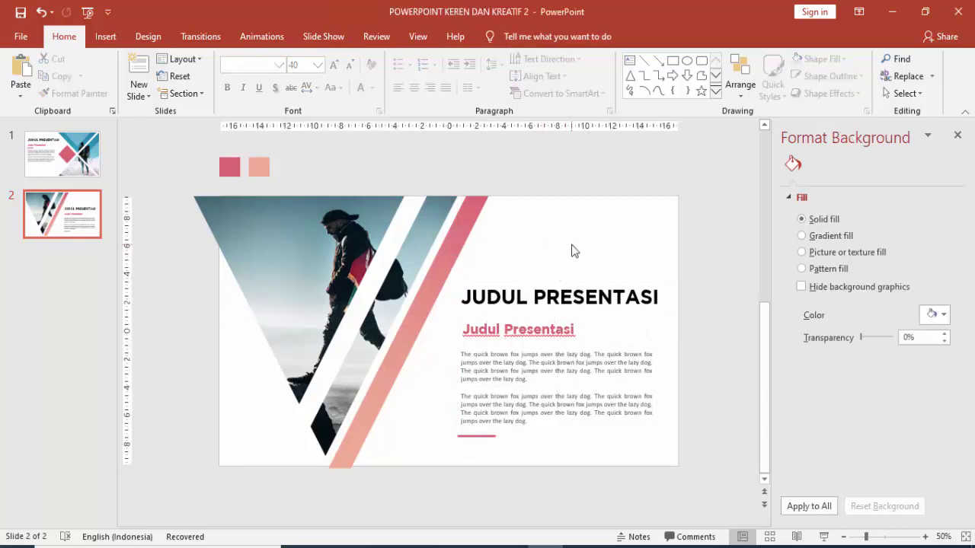
pyautogui.click(824, 537)
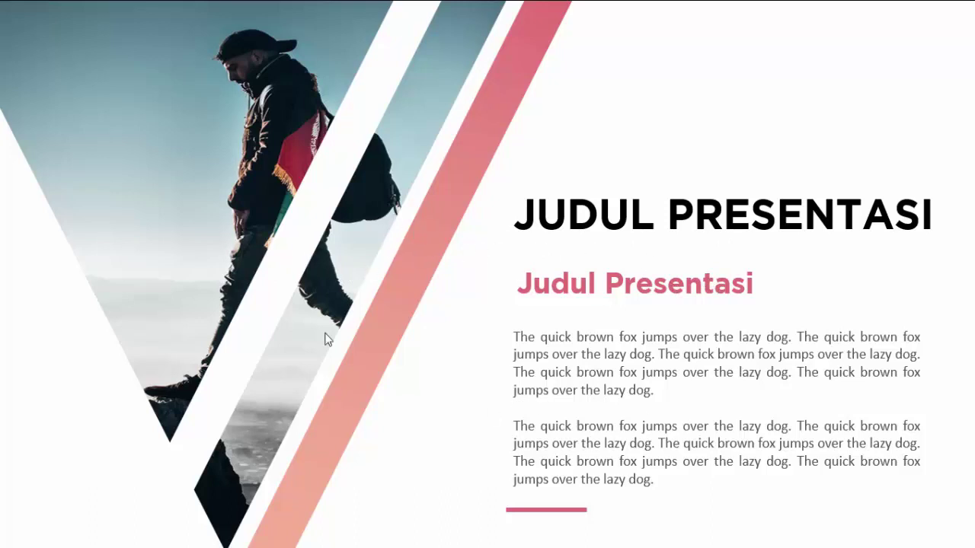
pyautogui.press('Escape')
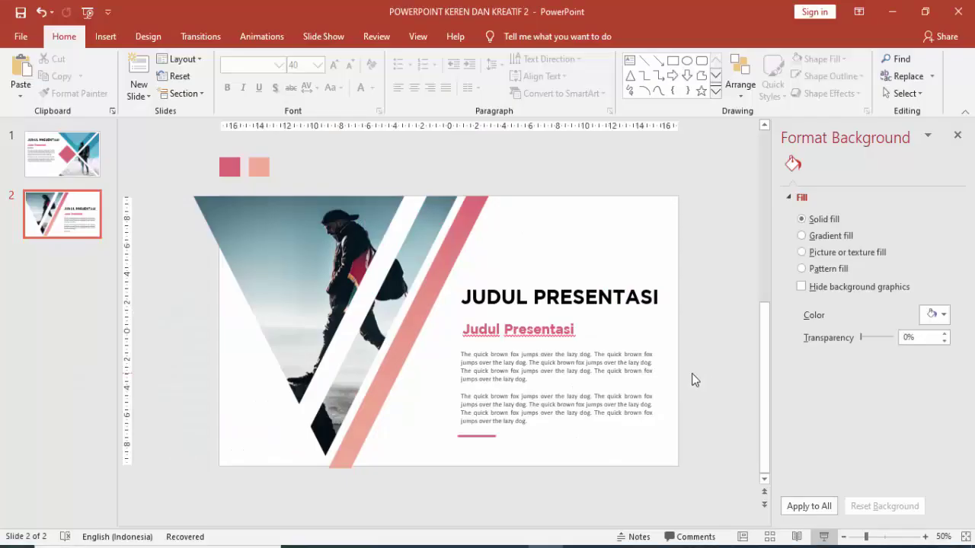
# Add a new slide 3 and delete its title and content placeholders.
pyautogui.rightClick(78, 263)
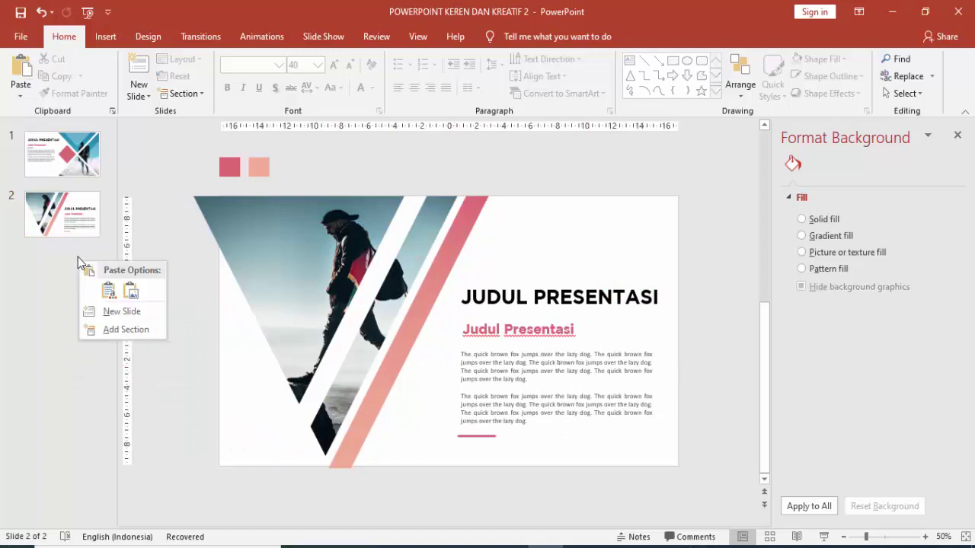
pyautogui.click(90, 311)
pyautogui.click(297, 211)
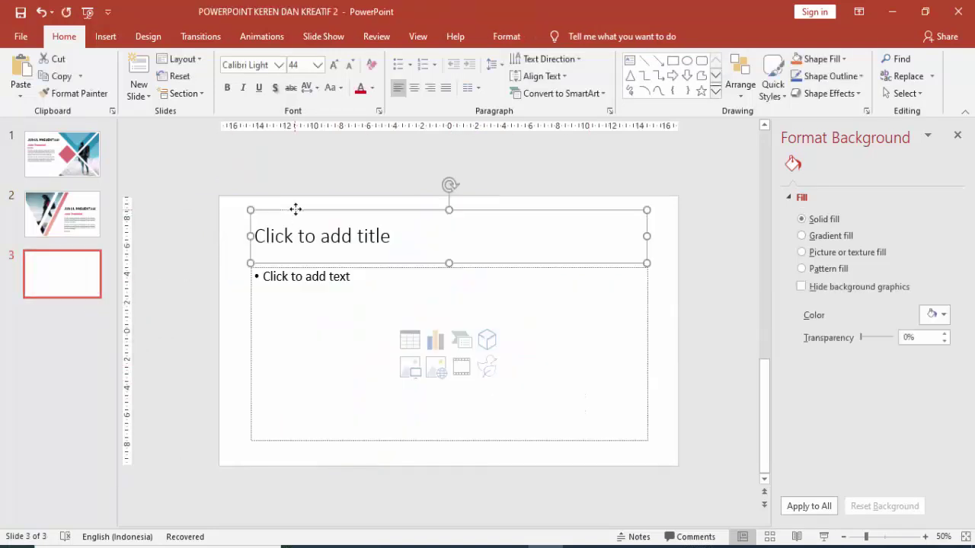
pyautogui.press('Delete')
pyautogui.click(317, 264)
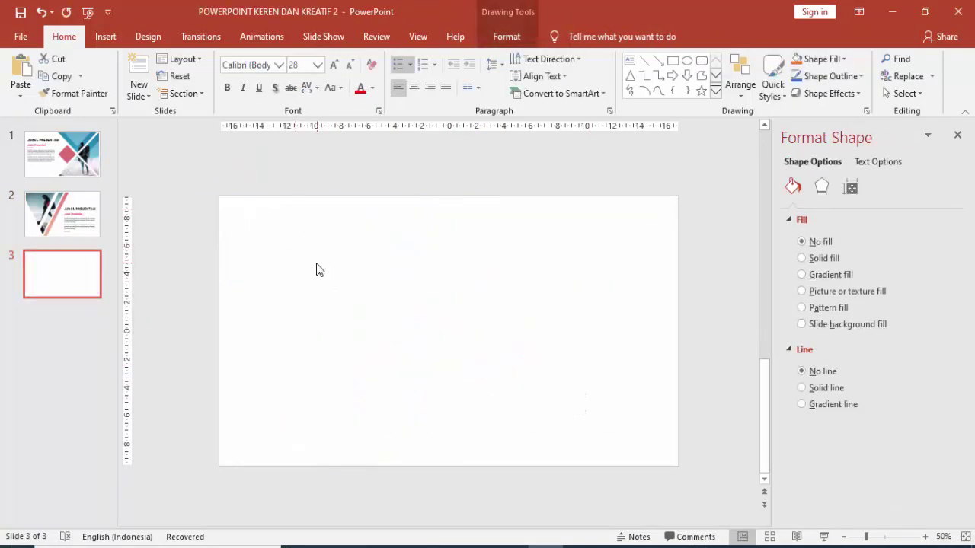
pyautogui.press('Delete')
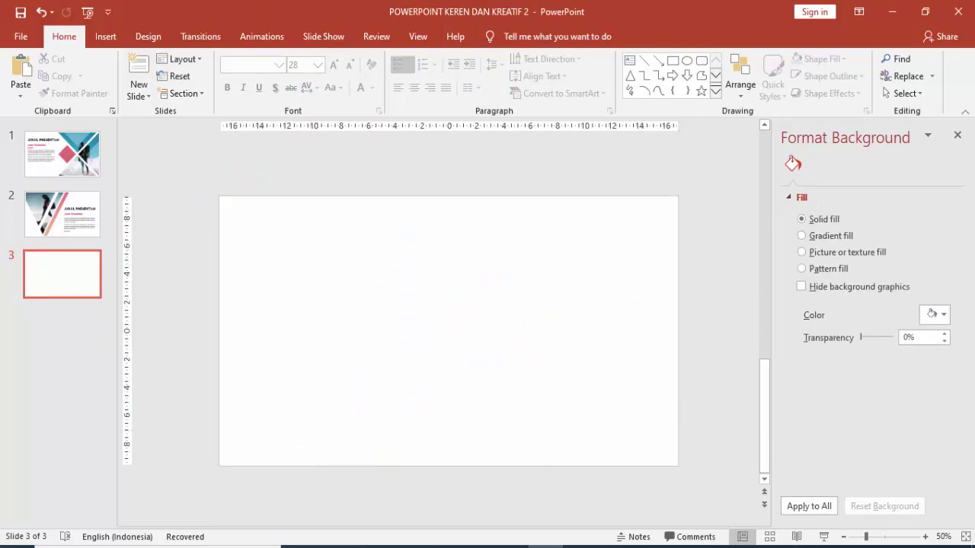
# Draw a blue rectangle at slide 3's top-left, sized 8.63 × 19.74 cm.
pyautogui.click(105, 35)
pyautogui.click(229, 76)
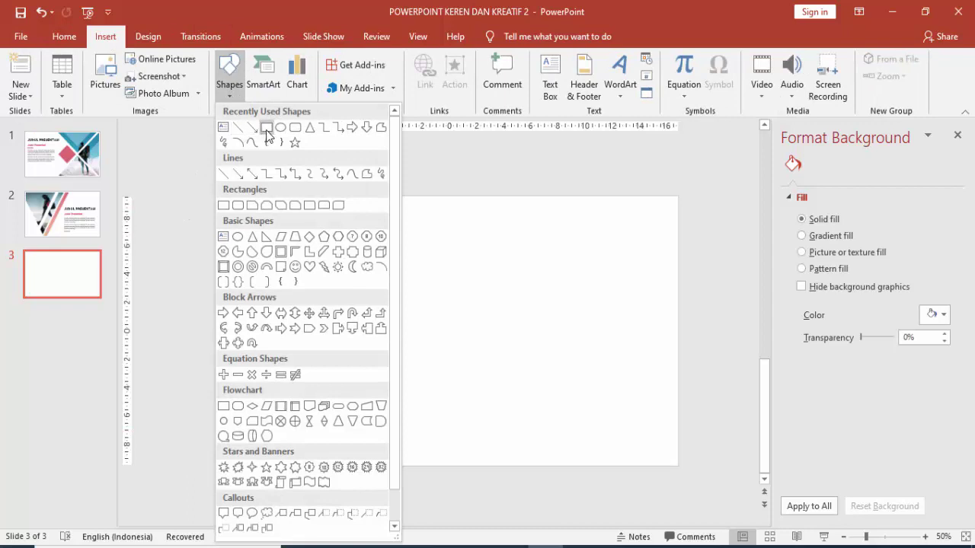
pyautogui.click(266, 127)
pyautogui.moveTo(240, 222)
pyautogui.mouseDown()
pyautogui.moveTo(476, 332)
pyautogui.moveTo(471, 339)
pyautogui.mouseUp()
pyautogui.moveTo(470, 281); pyautogui.dragTo(507, 281)
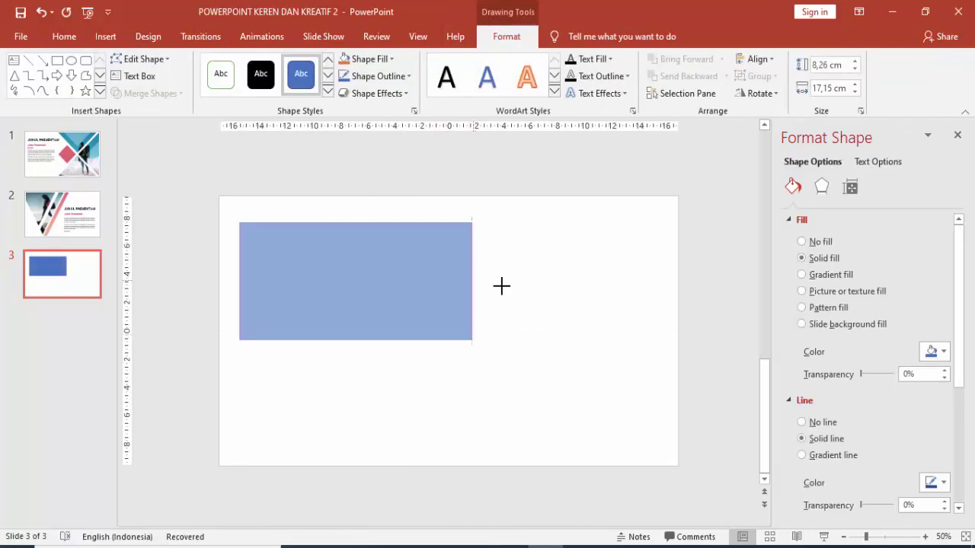
pyautogui.moveTo(372, 340); pyautogui.dragTo(372, 345)
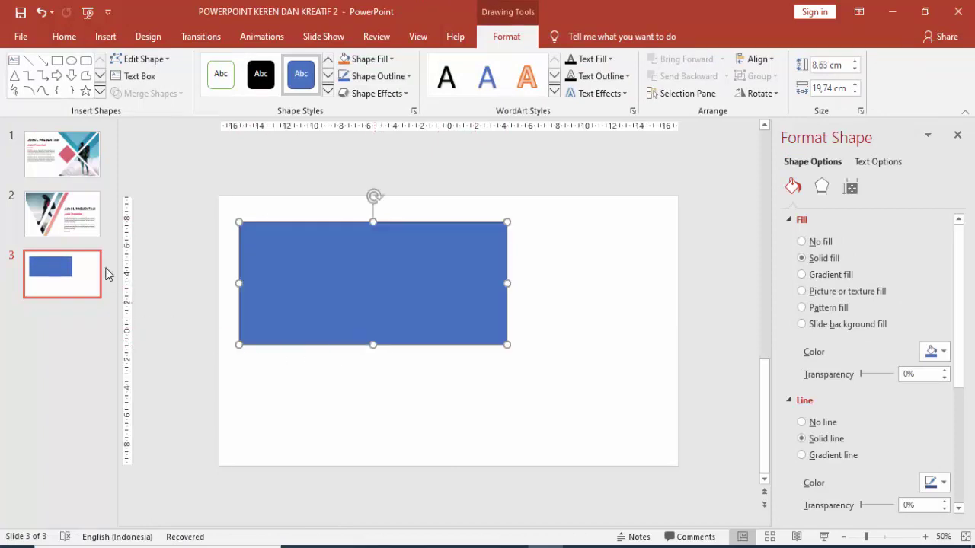
pyautogui.click(90, 232)
pyautogui.click(509, 413)
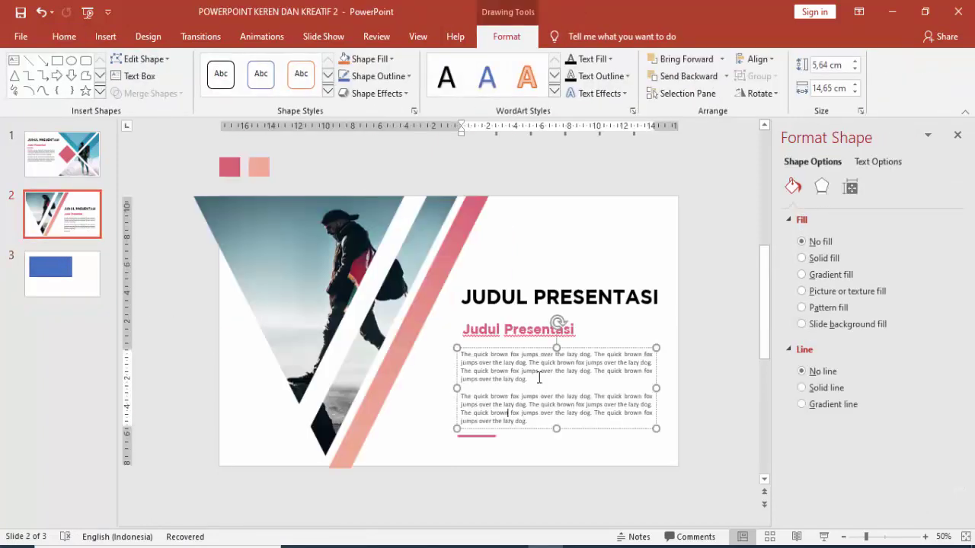
# Copy the title, subtitle, pink line and body text onto slide 3.
pyautogui.keyDown('shift'); pyautogui.click(534, 331); pyautogui.keyUp('shift')
pyautogui.keyDown('shift'); pyautogui.click(534, 294); pyautogui.keyUp('shift')
pyautogui.keyDown('shift'); pyautogui.click(482, 437); pyautogui.keyUp('shift')
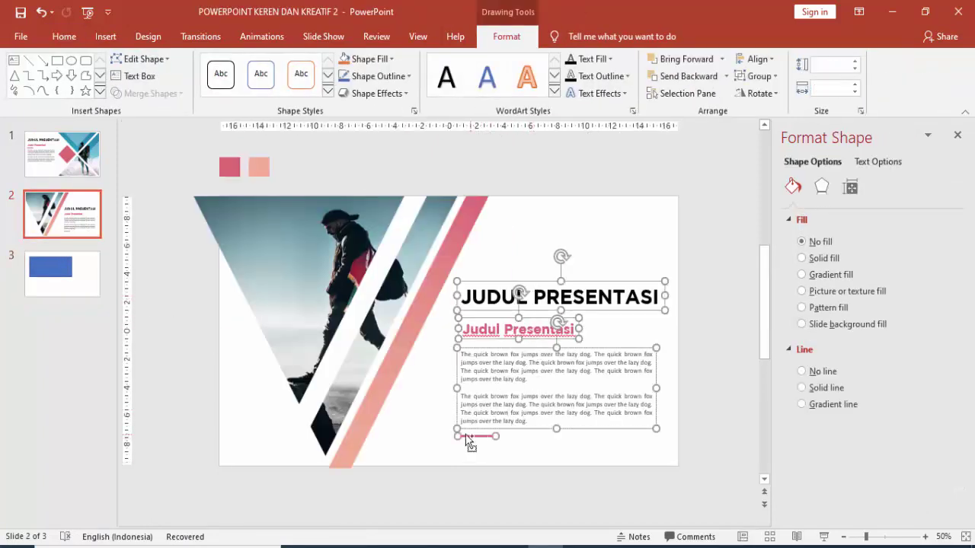
pyautogui.click(76, 276)
pyautogui.hotkey('ctrl', 'v')
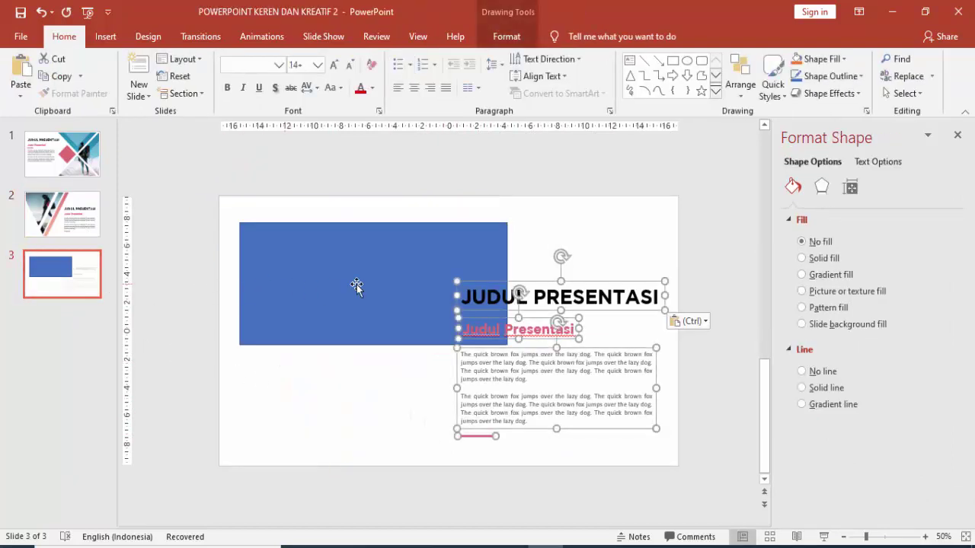
# Place the body text under the blue rectangle and move the pink line aside.
pyautogui.click(411, 392)
pyautogui.moveTo(553, 349); pyautogui.dragTo(328, 353)
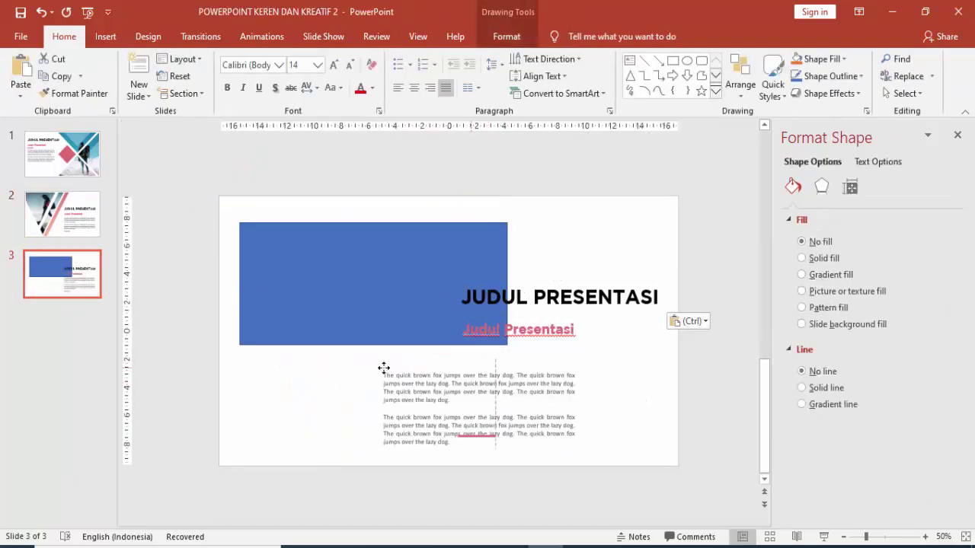
pyautogui.moveTo(486, 437); pyautogui.dragTo(577, 381)
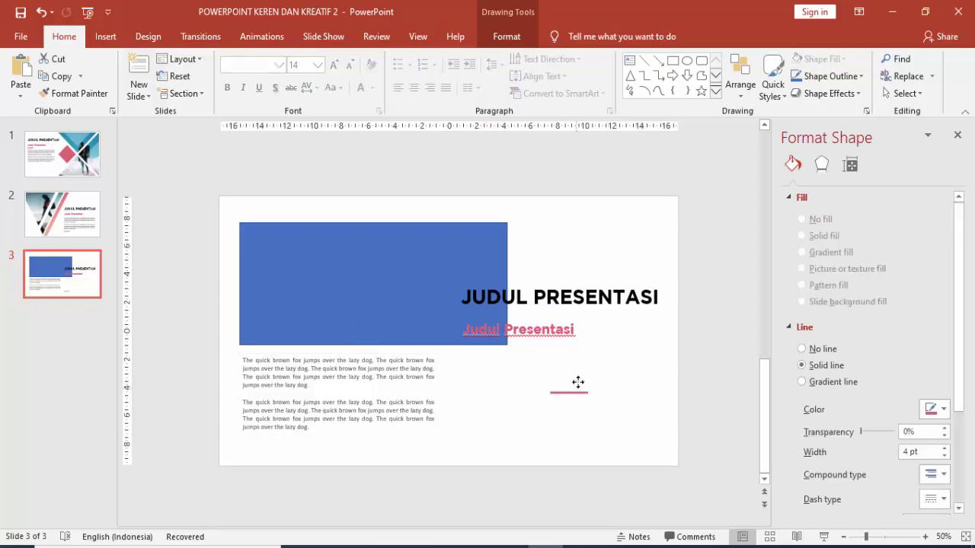
# Put the two-line title beside the blue rectangle, with the subtitle and pink line below.
pyautogui.click(457, 299)
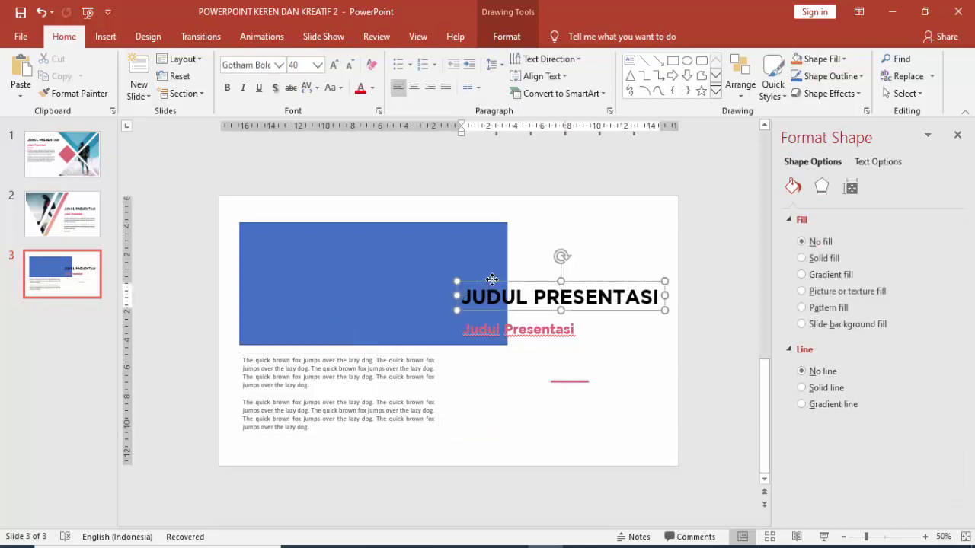
pyautogui.moveTo(491, 282); pyautogui.dragTo(545, 243)
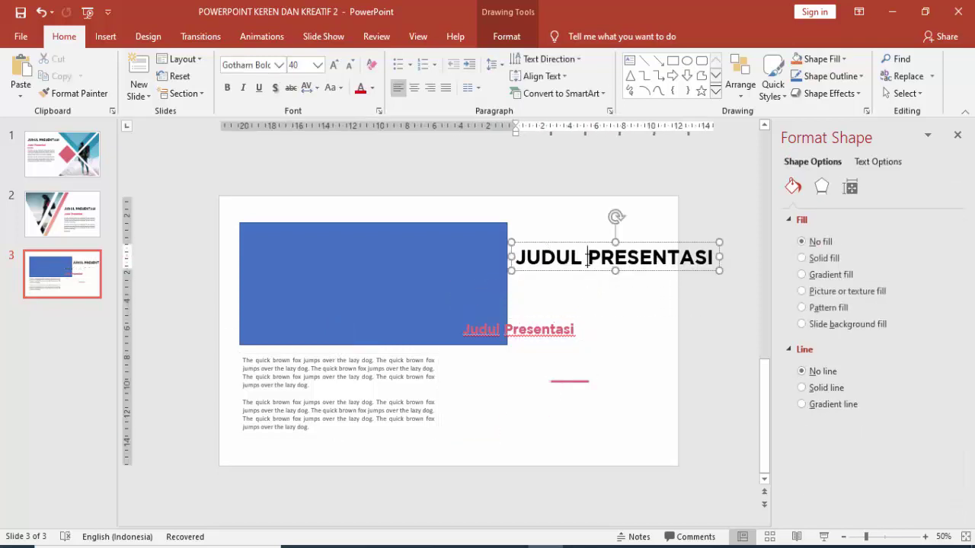
pyautogui.press('Return')
pyautogui.moveTo(595, 246); pyautogui.dragTo(592, 230)
pyautogui.click(534, 329)
pyautogui.moveTo(519, 318); pyautogui.dragTo(571, 294)
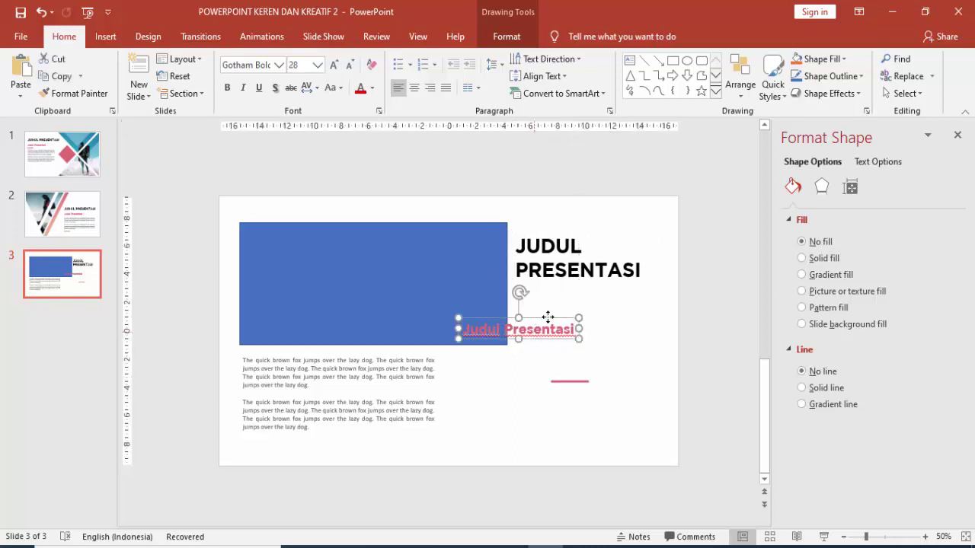
pyautogui.moveTo(565, 381); pyautogui.dragTo(539, 329)
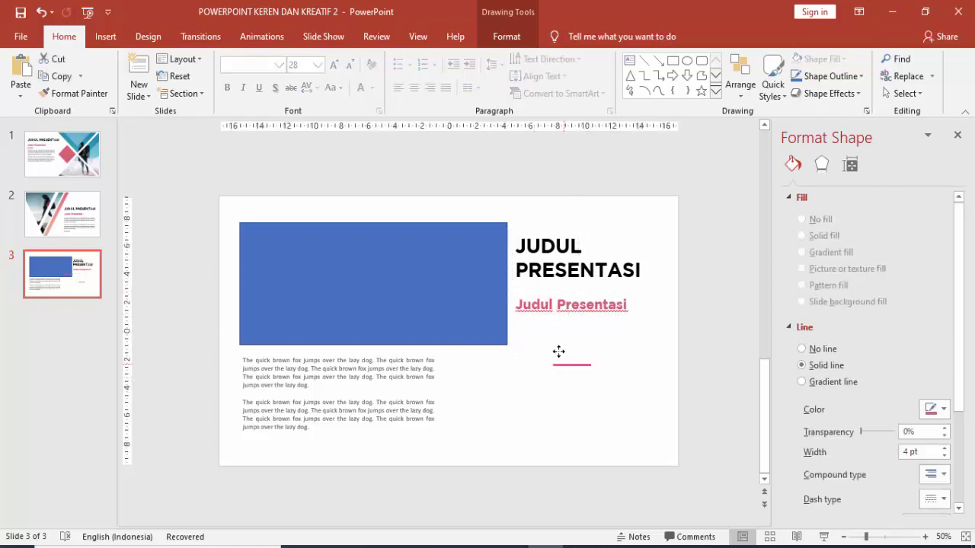
# Duplicate the body text box into a second column on the right.
pyautogui.click(543, 293)
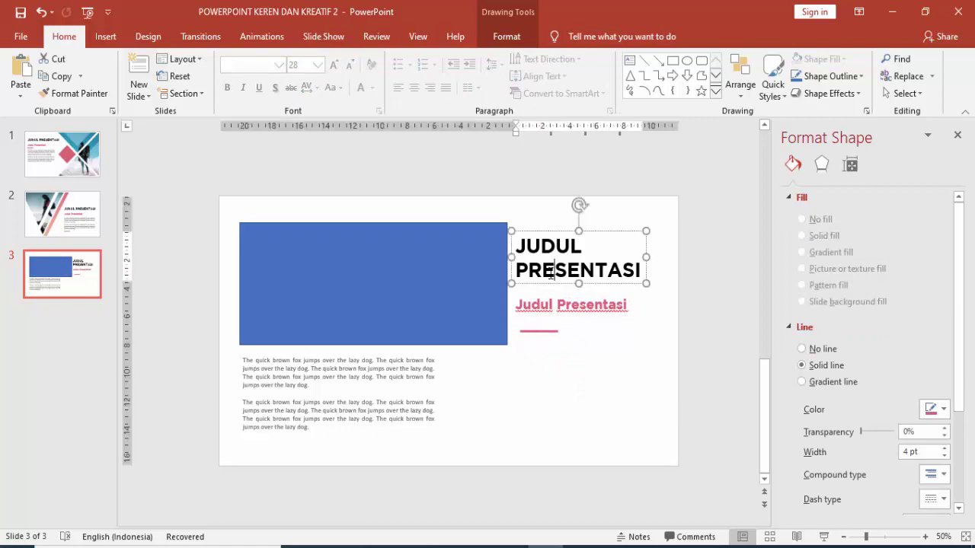
pyautogui.click(418, 392)
pyautogui.click(437, 381)
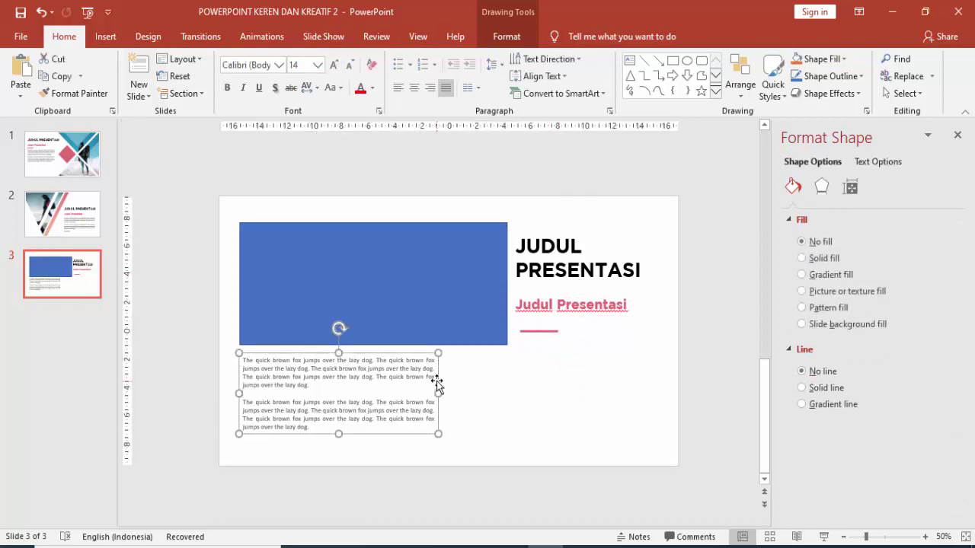
pyautogui.keyDown('ctrl'); pyautogui.moveTo(439, 381); pyautogui.dragTo(651, 370); pyautogui.keyUp('ctrl')
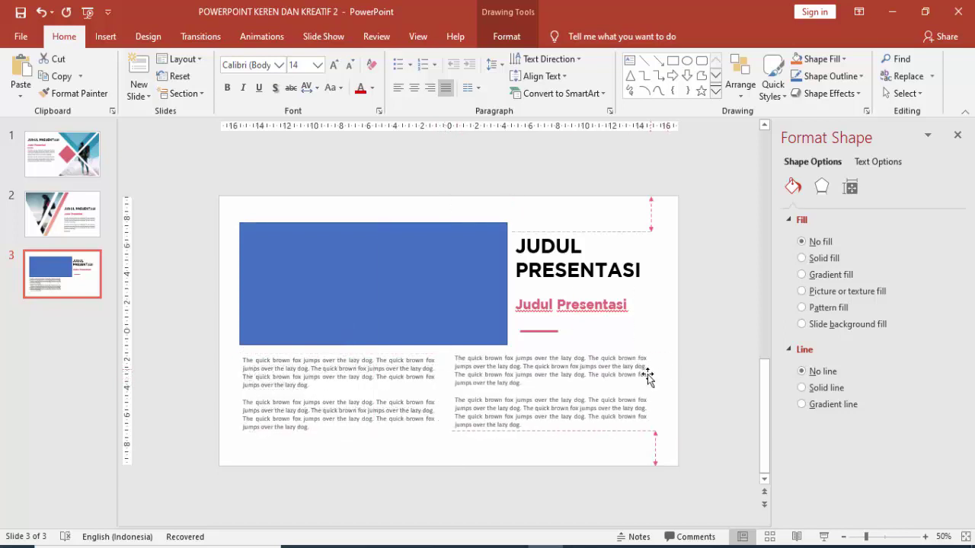
pyautogui.click(440, 303)
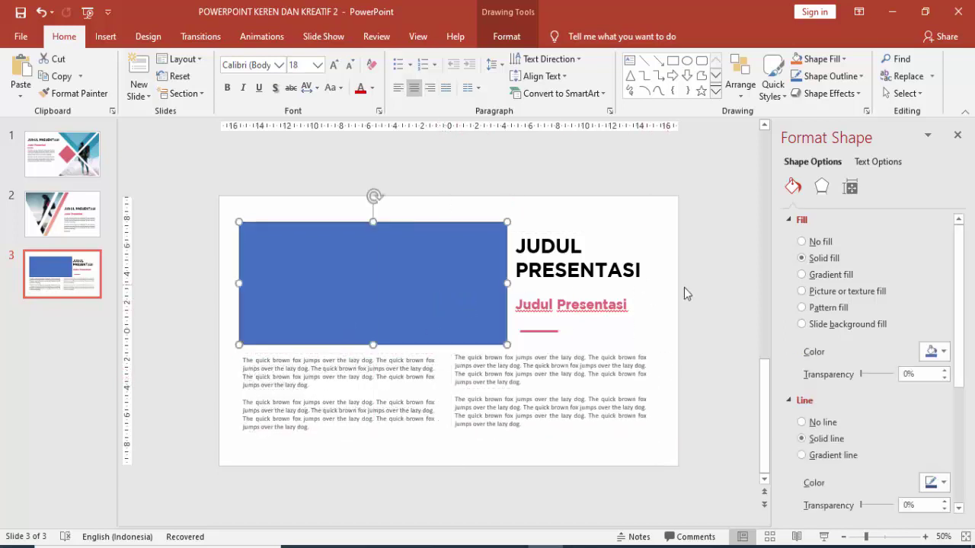
# Set the rectangle to No line and picture-fill it with the flag-above-clouds landscape photo.
pyautogui.click(822, 422)
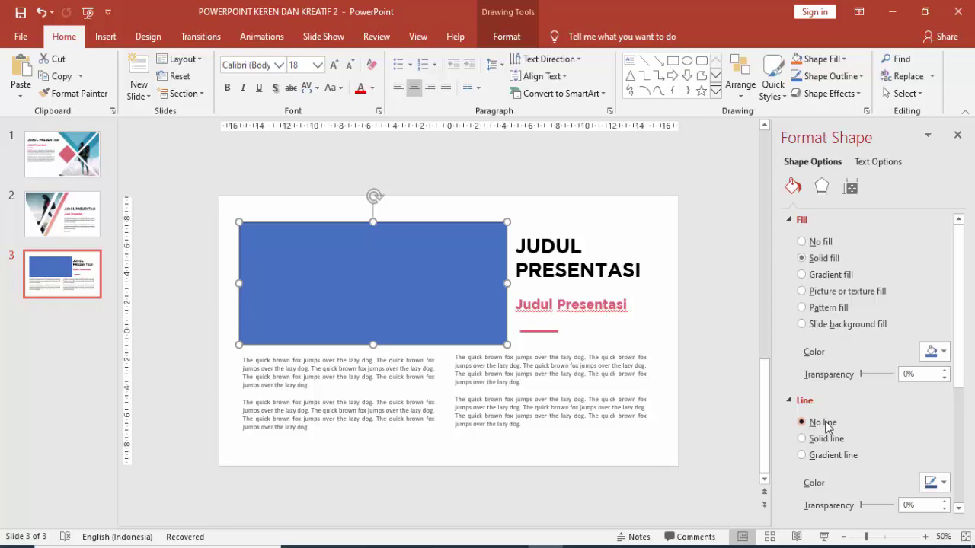
pyautogui.click(831, 294)
pyautogui.click(822, 368)
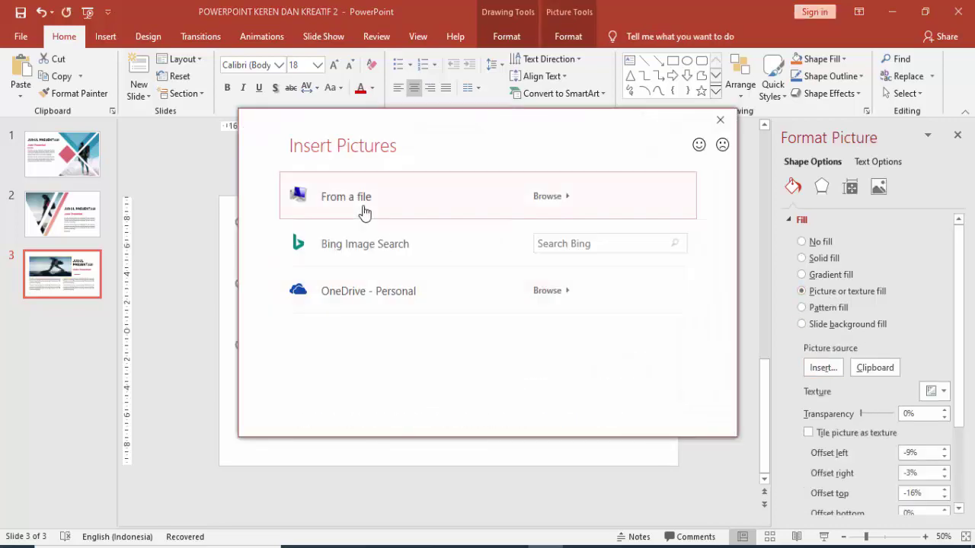
pyautogui.click(364, 213)
pyautogui.scroll(-1, 373, 264)
pyautogui.scroll(-2, 373, 263)
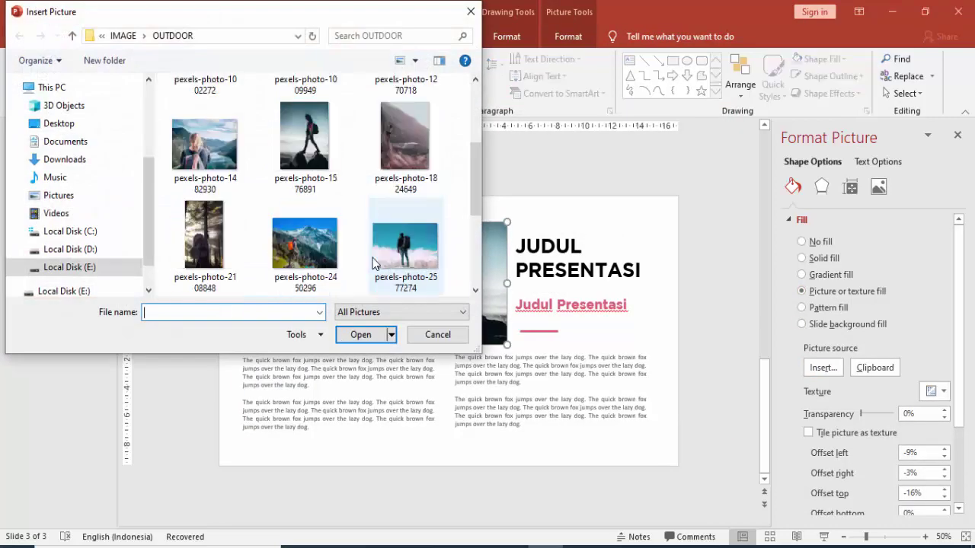
pyautogui.scroll(-2, 374, 264)
pyautogui.click(305, 223)
pyautogui.click(364, 334)
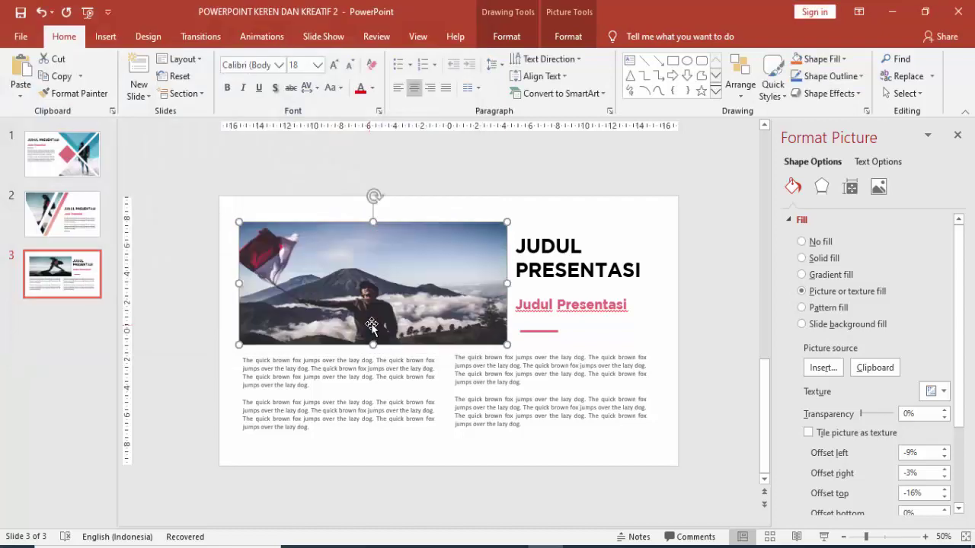
pyautogui.click(544, 408)
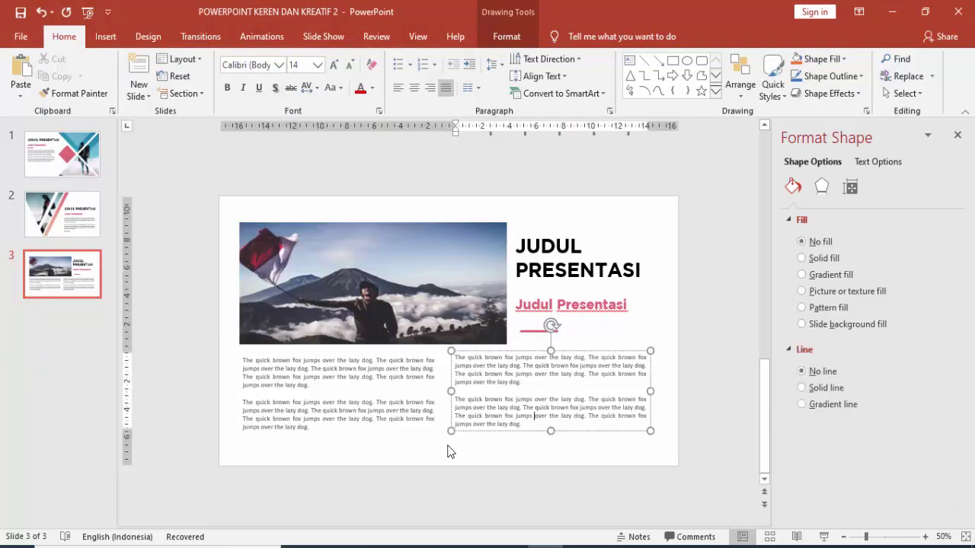
# Nudge the pink line under the subtitle and Align Left it with the subtitle and title.
pyautogui.click(571, 474)
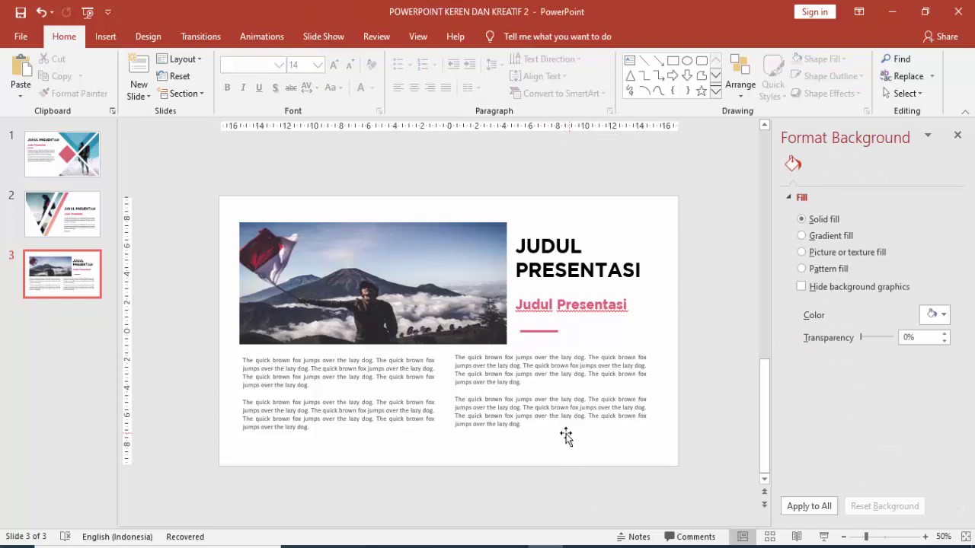
pyautogui.click(543, 332)
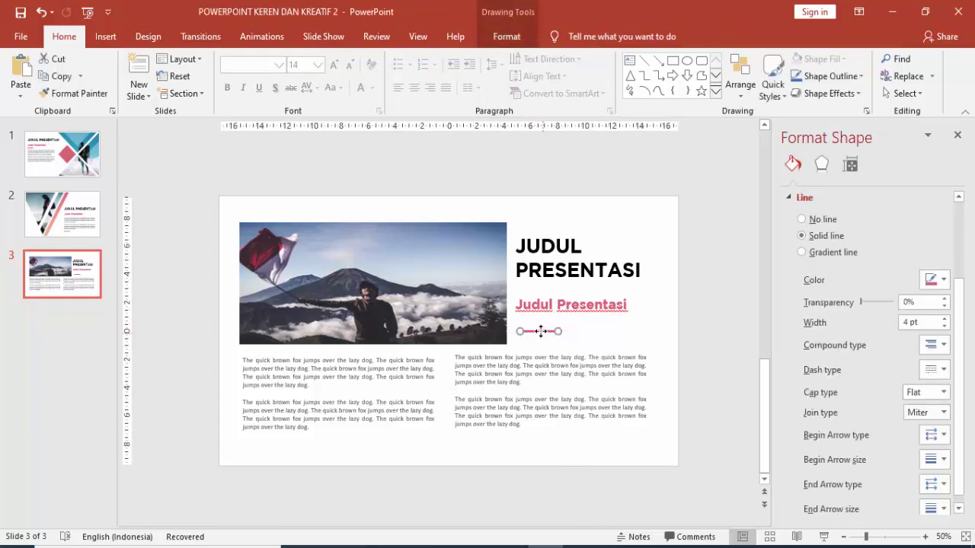
pyautogui.moveTo(541, 331); pyautogui.dragTo(546, 326)
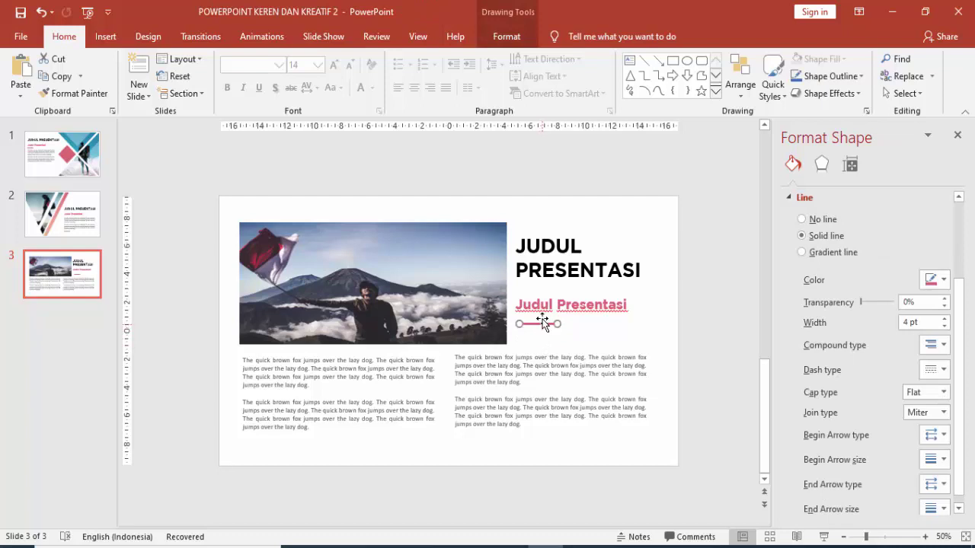
pyautogui.keyDown('shift'); pyautogui.click(543, 305); pyautogui.keyUp('shift')
pyautogui.keyDown('shift'); pyautogui.click(571, 268); pyautogui.keyUp('shift')
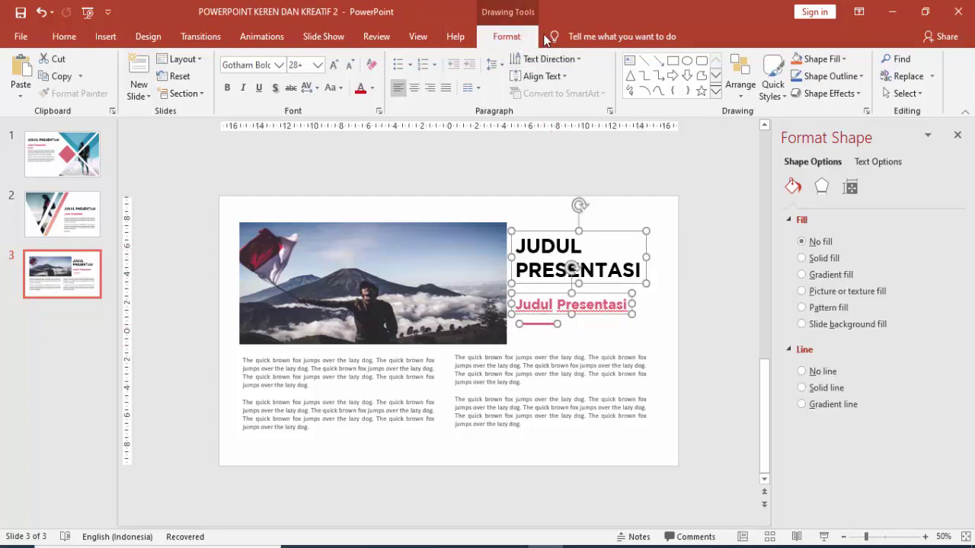
pyautogui.click(506, 37)
pyautogui.click(758, 58)
pyautogui.click(748, 78)
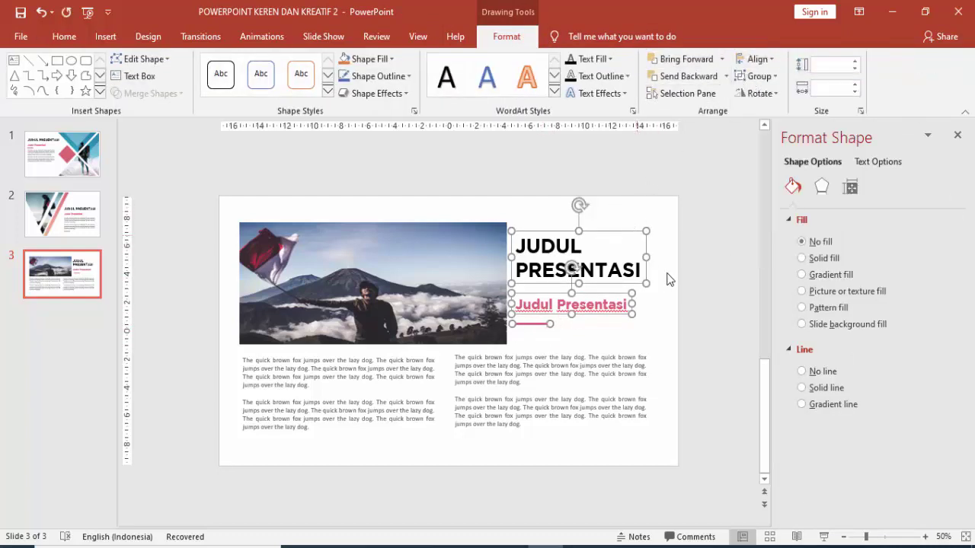
pyautogui.click(666, 303)
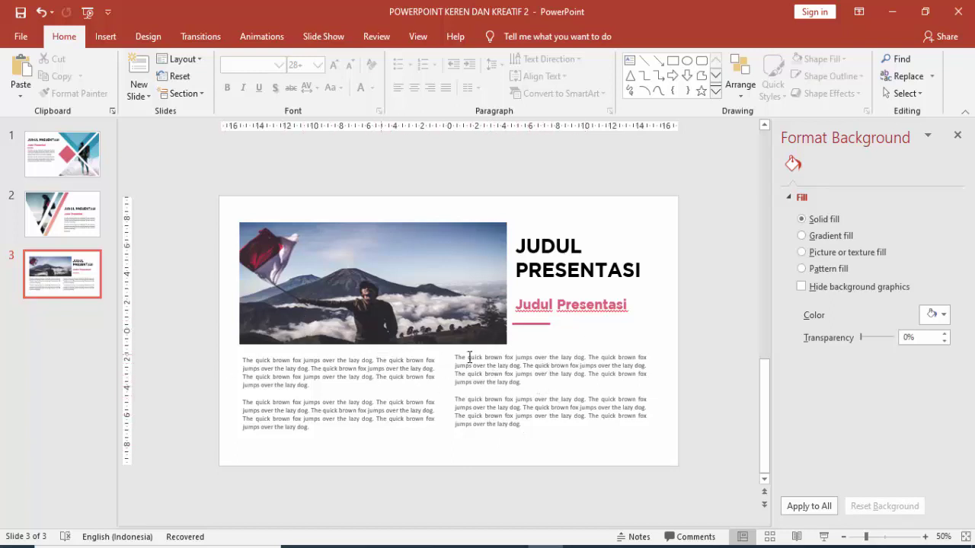
# Insert slide 4 after slide 3, delete its two placeholders, and return to slide 3.
pyautogui.rightClick(80, 312)
pyautogui.click(121, 360)
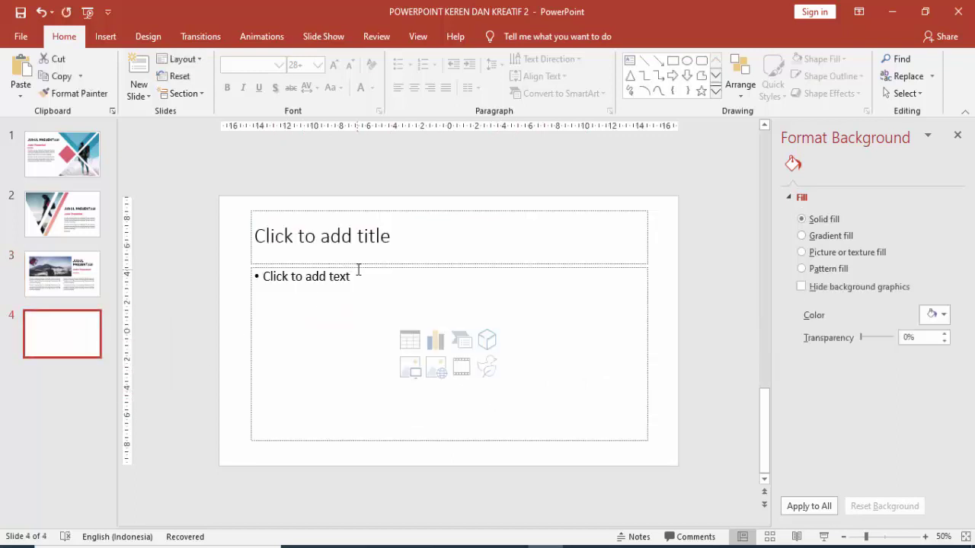
pyautogui.click(358, 269)
pyautogui.press('Delete')
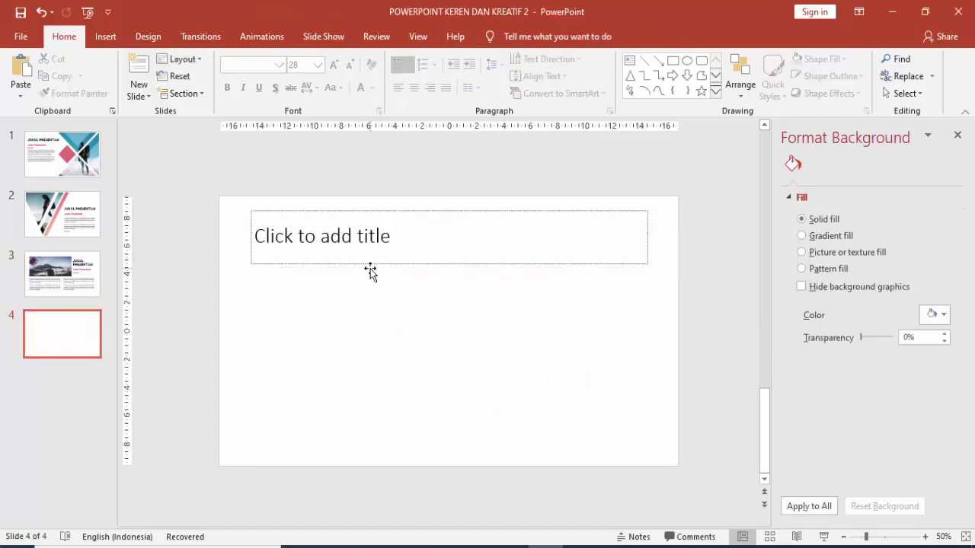
pyautogui.click(371, 268)
pyautogui.press('Delete')
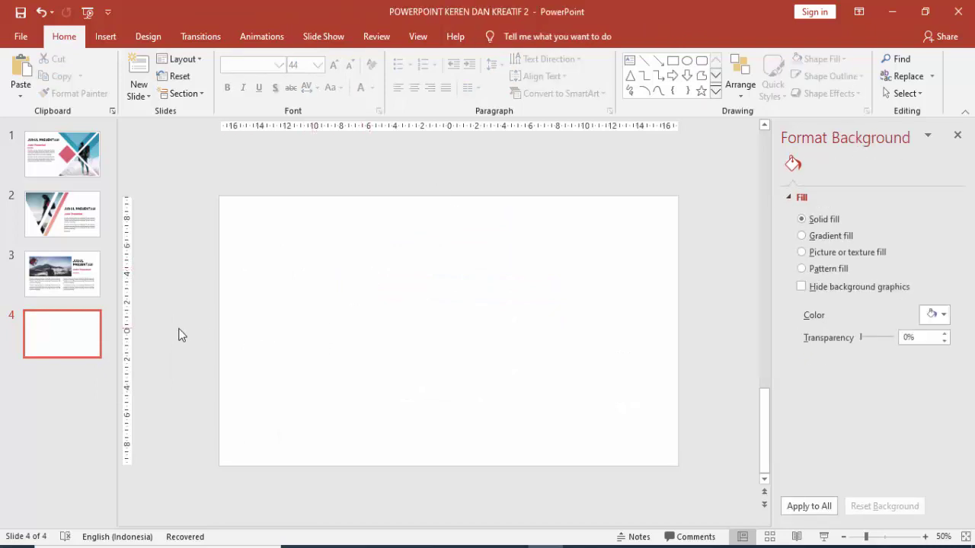
pyautogui.press('pageup')
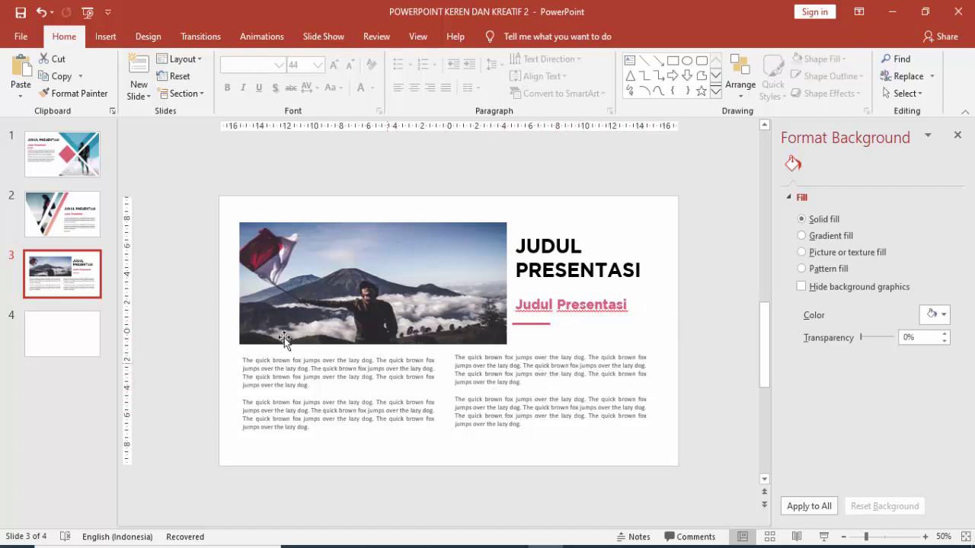
# On blank slide 4, draw a rectangle spanning the full slide width across the top.
pyautogui.click(73, 341)
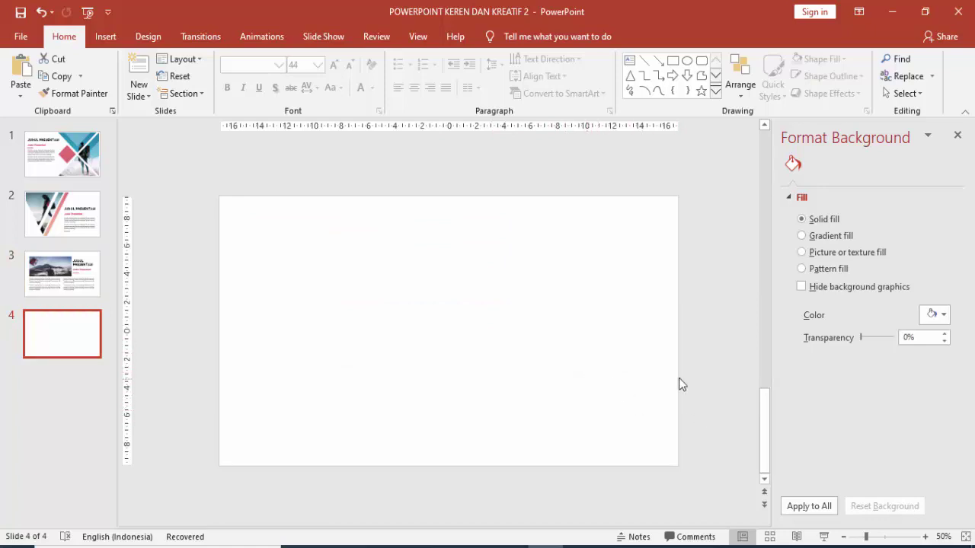
pyautogui.click(272, 289)
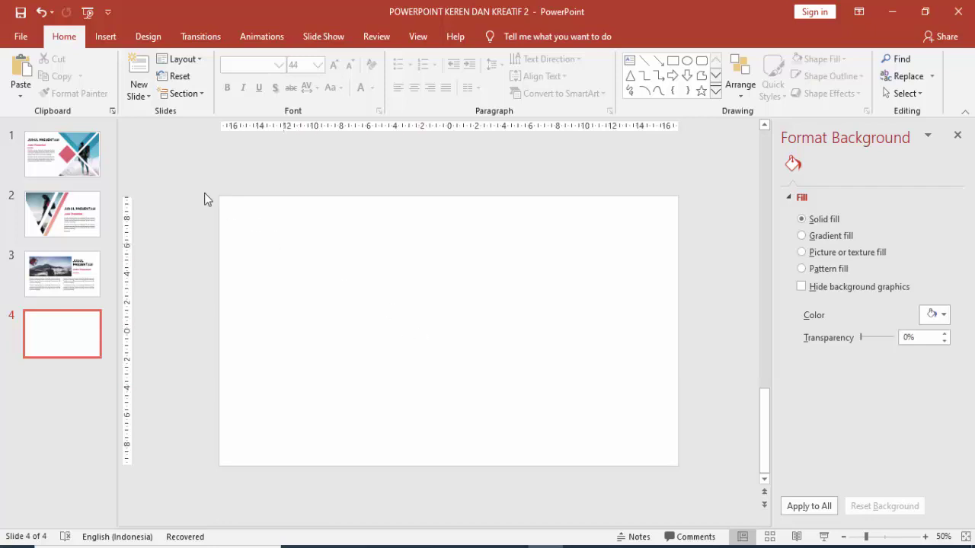
pyautogui.click(105, 37)
pyautogui.click(229, 77)
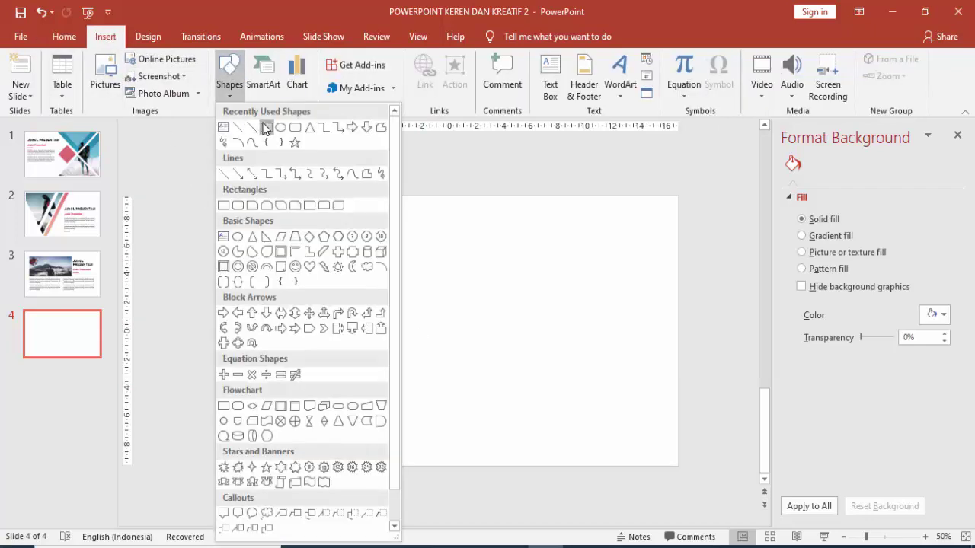
pyautogui.click(259, 128)
pyautogui.moveTo(218, 197); pyautogui.dragTo(681, 318)
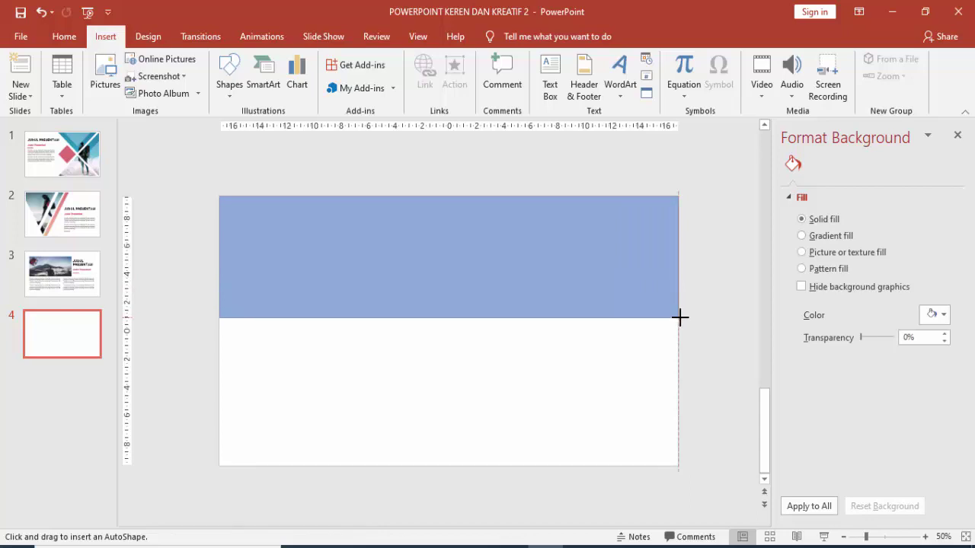
# Use Edit Points to raise the rectangle's bottom-left corner, giving it a slanted lower edge.
pyautogui.rightClick(239, 312)
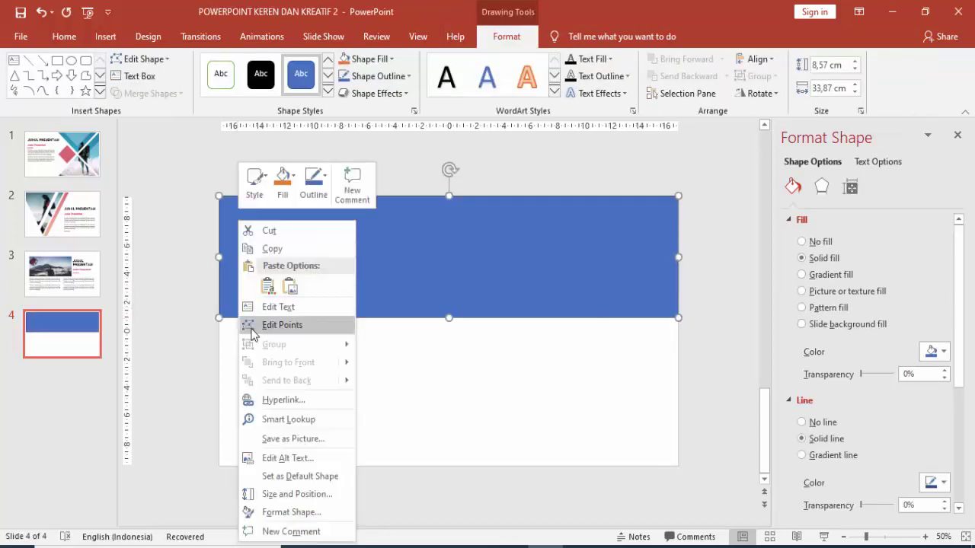
pyautogui.click(253, 335)
pyautogui.moveTo(220, 317); pyautogui.dragTo(219, 273)
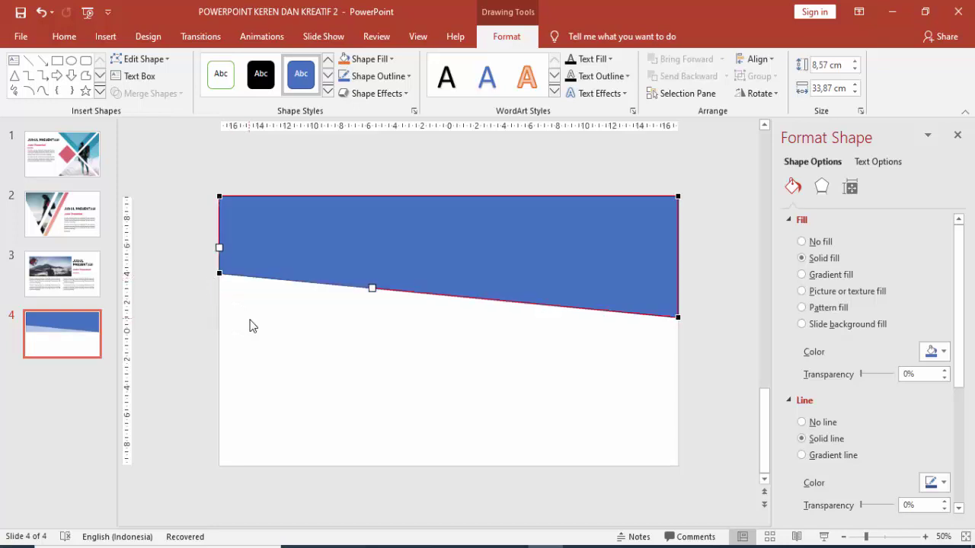
pyautogui.click(274, 317)
pyautogui.click(333, 264)
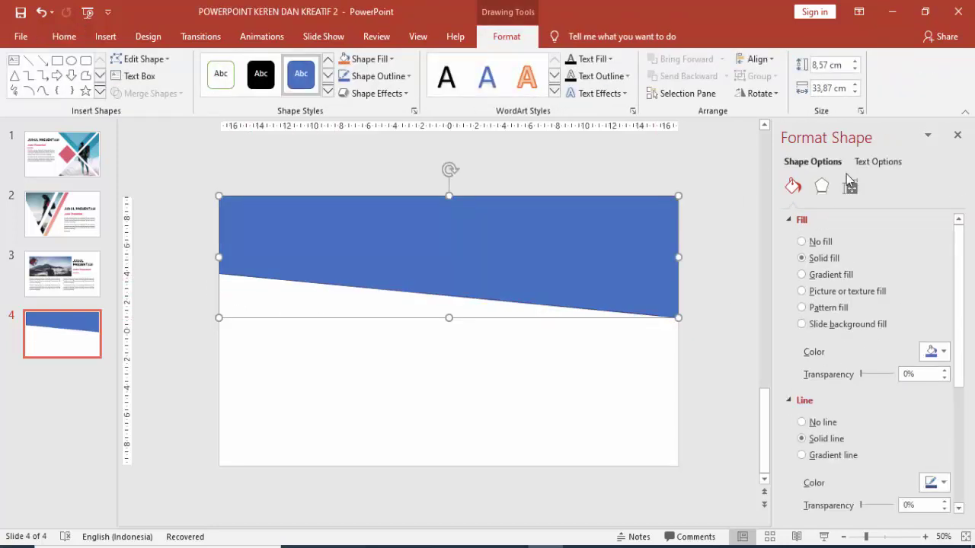
# Set the banner outline to No line and give it a picture fill.
pyautogui.click(803, 424)
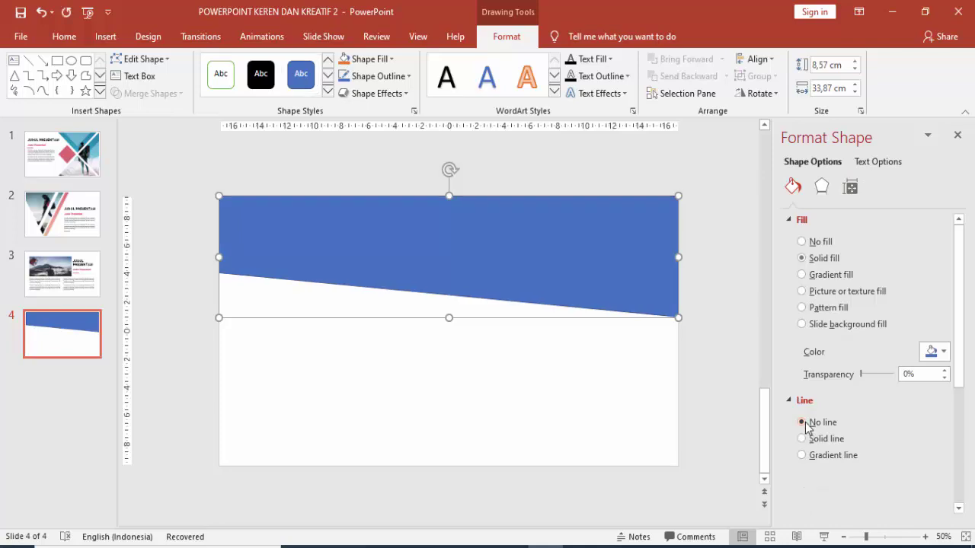
pyautogui.click(830, 291)
pyautogui.click(823, 368)
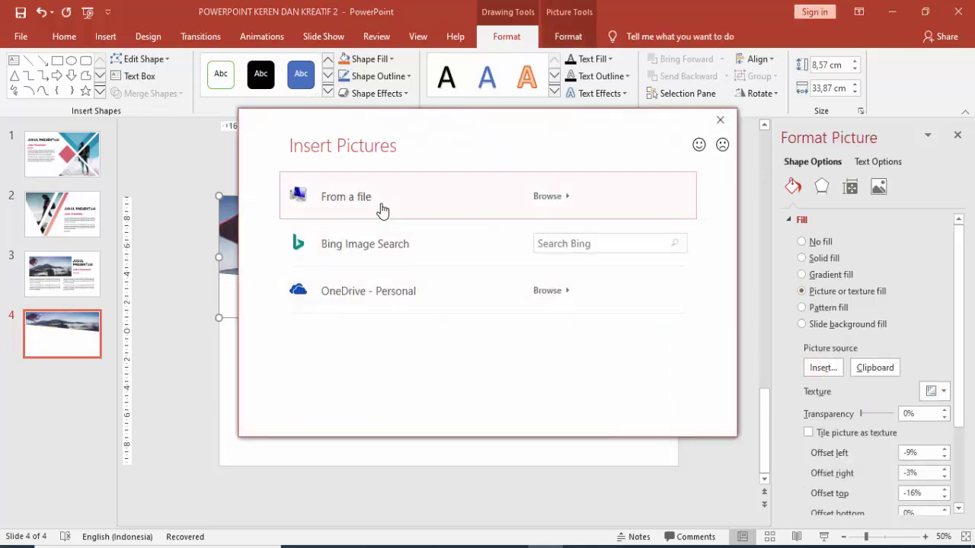
# Fill the banner with the photo pexels-photo-2870346 from a file.
pyautogui.click(382, 210)
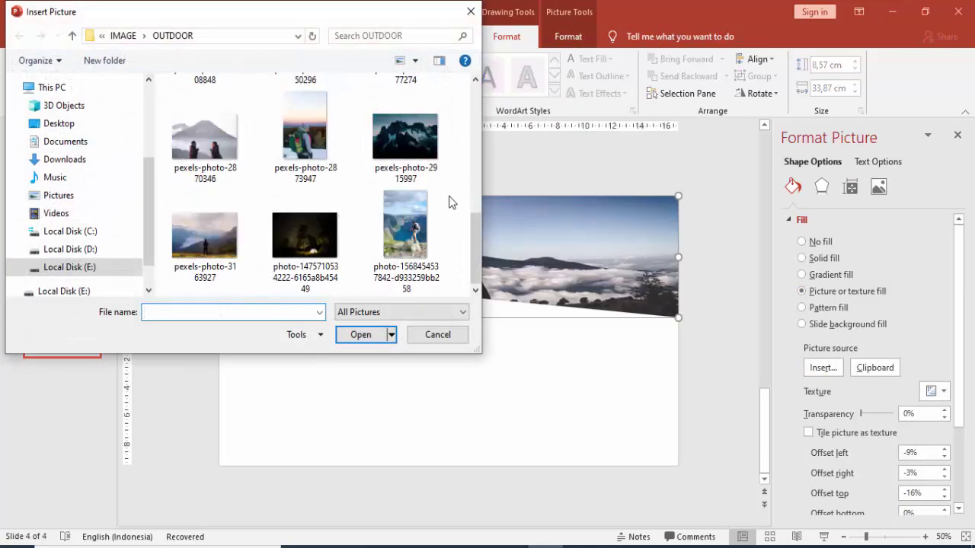
pyautogui.click(204, 235)
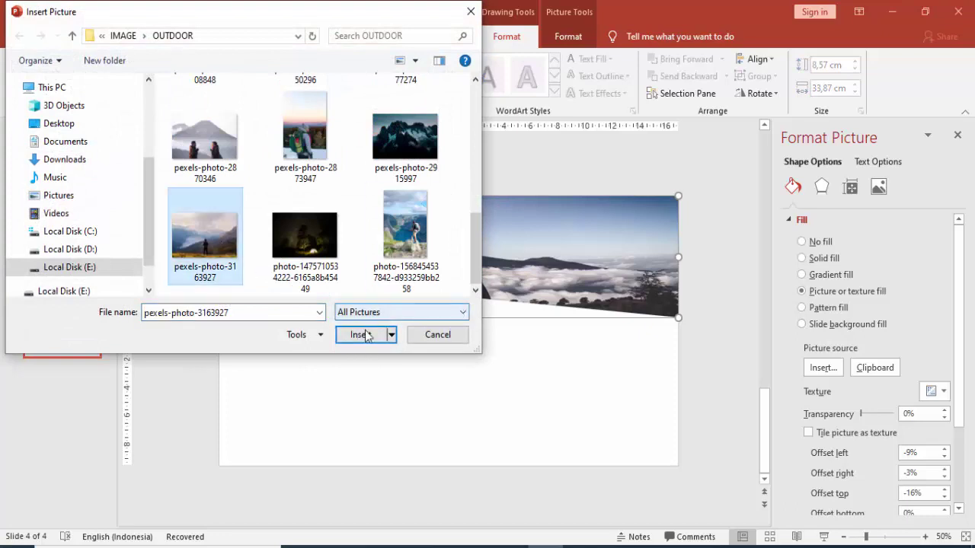
pyautogui.click(217, 163)
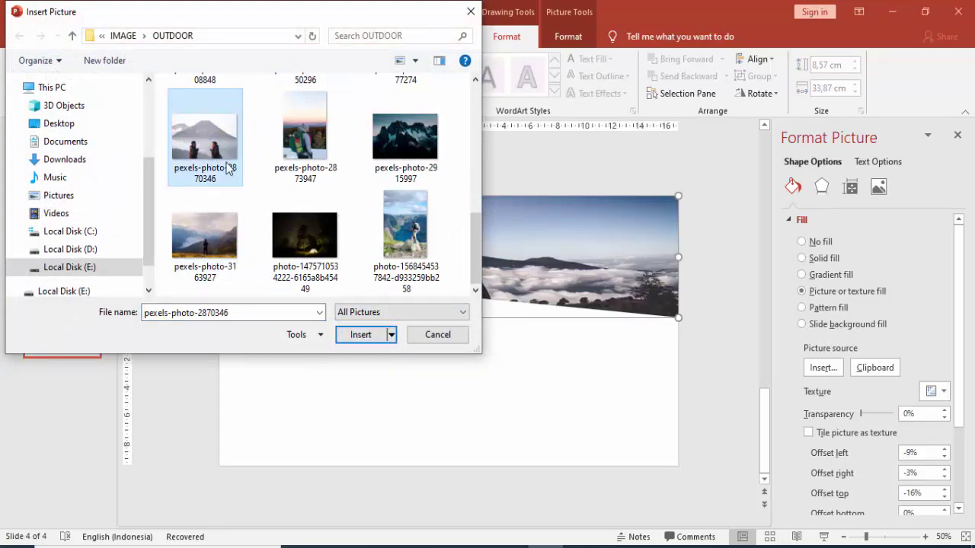
pyautogui.click(360, 334)
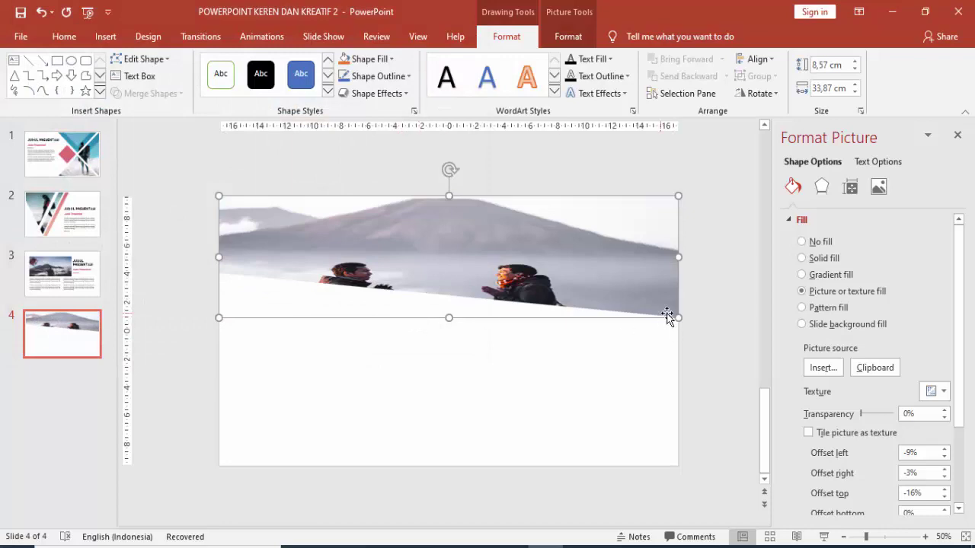
# Lower the photo's top offset to -126% so both faces show in the banner.
pyautogui.moveTo(963, 348); pyautogui.dragTo(952, 446)
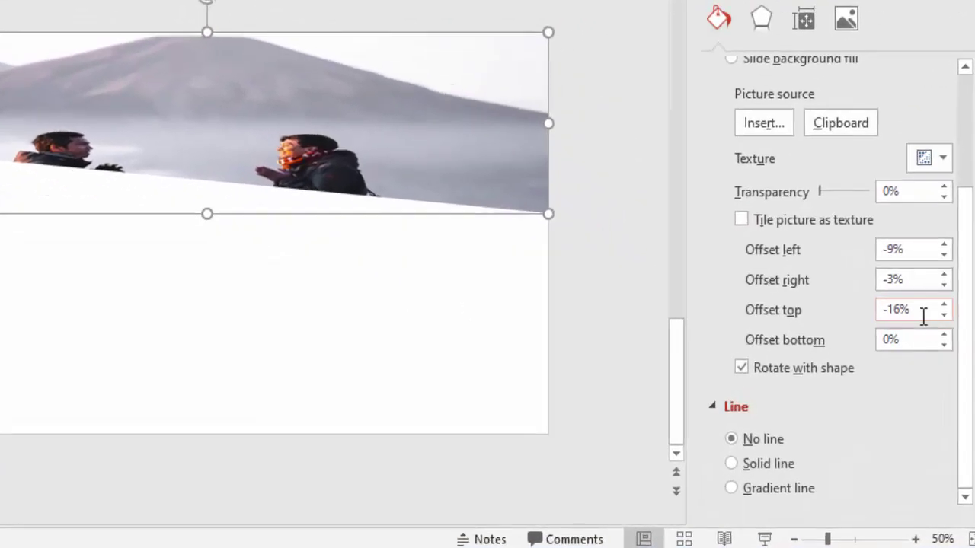
pyautogui.click(944, 315)
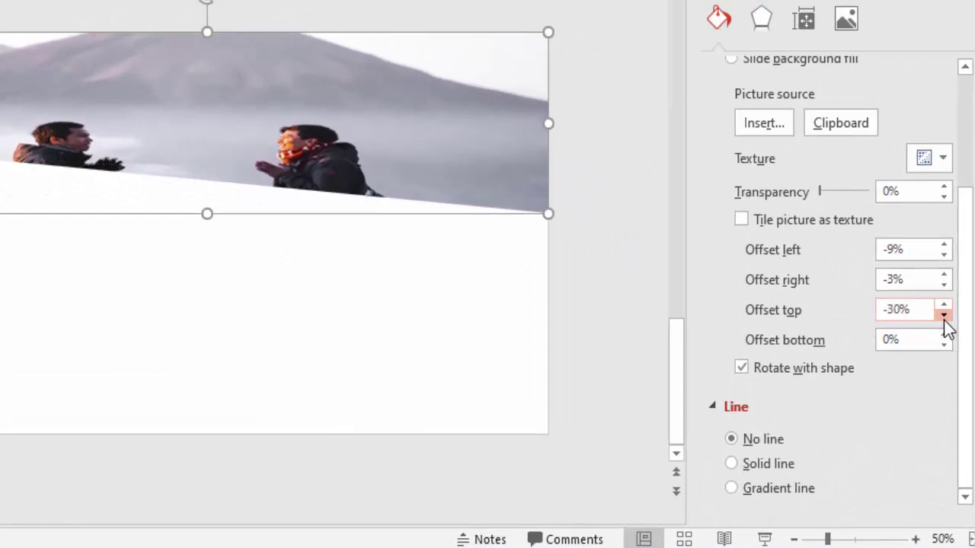
pyautogui.moveTo(943, 319); pyautogui.dragTo(944, 315)
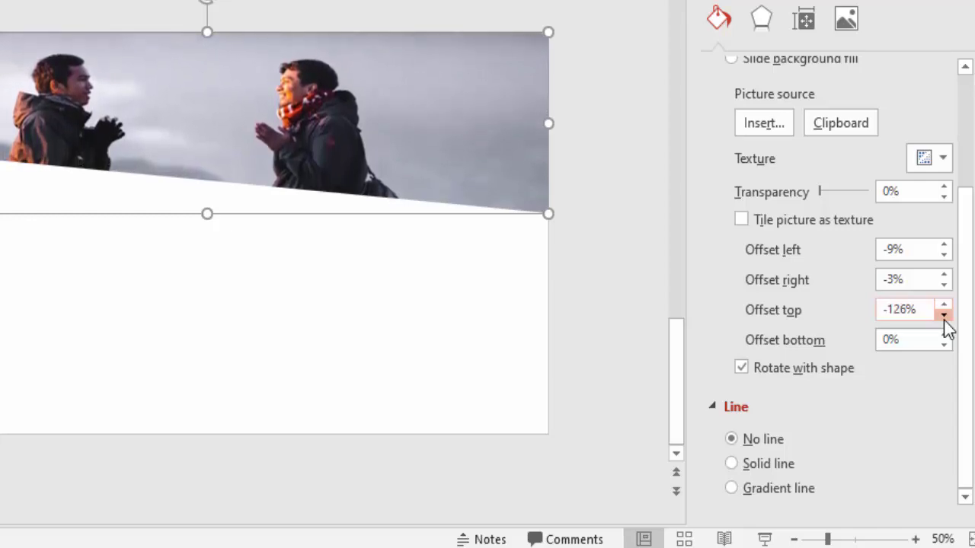
pyautogui.moveTo(944, 315); pyautogui.dragTo(944, 315)
pyautogui.click(416, 272)
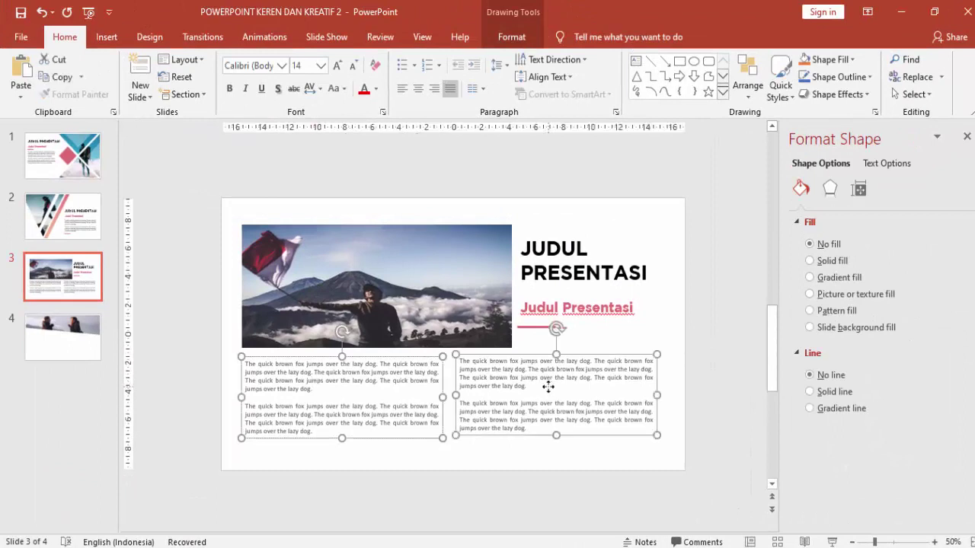
# Paste the copied body-text columns onto slide 4 and nudge them slightly down.
pyautogui.click(61, 339)
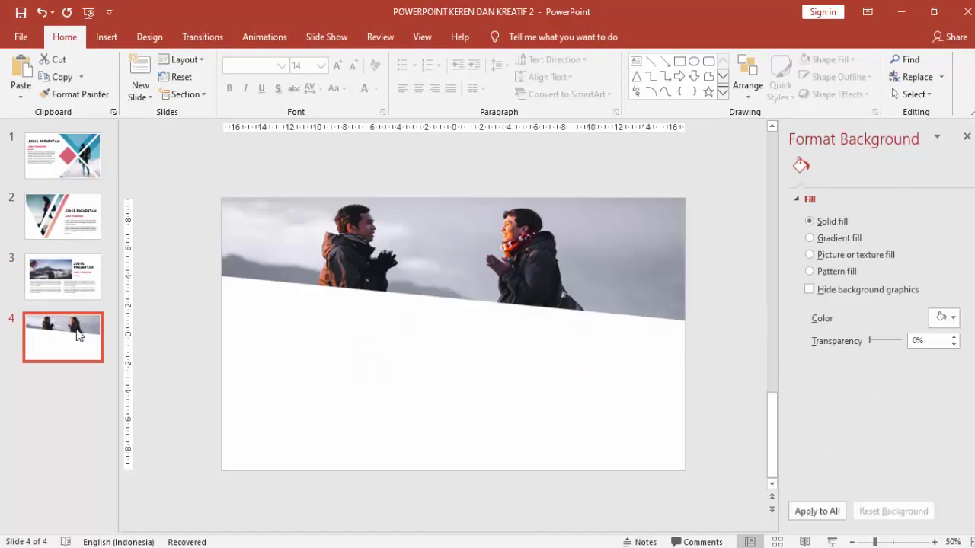
pyautogui.hotkey('ctrl', 'v')
pyautogui.moveTo(358, 354); pyautogui.dragTo(362, 365)
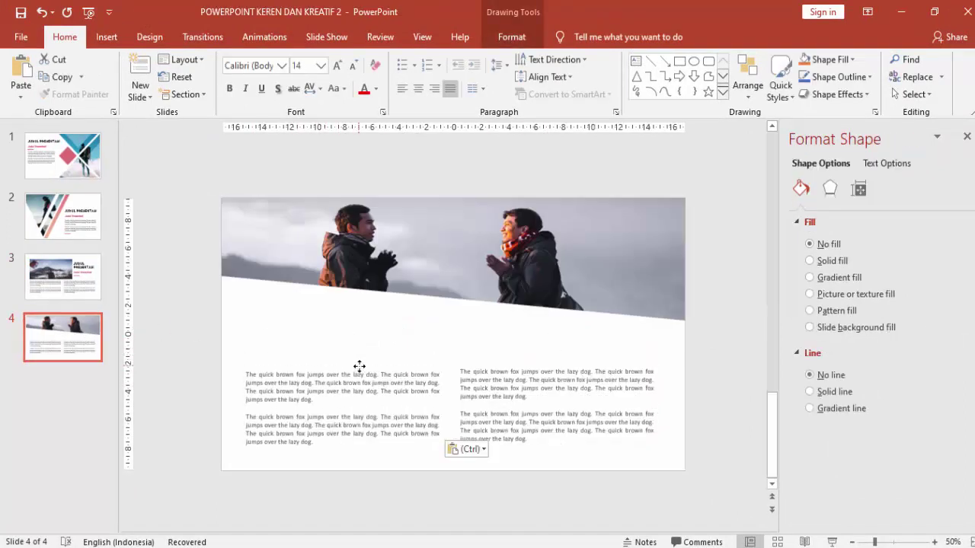
# Copy slide 3's Judul Presentasi heading with its pink line and paste it above slide 4's left column.
pyautogui.click(76, 277)
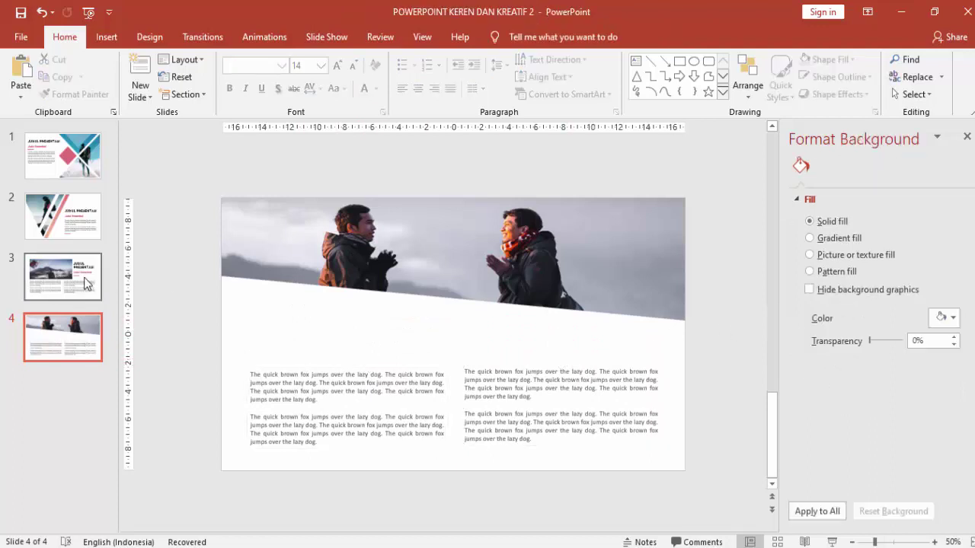
pyautogui.click(549, 304)
pyautogui.keyDown('shift'); pyautogui.click(532, 327); pyautogui.keyUp('shift')
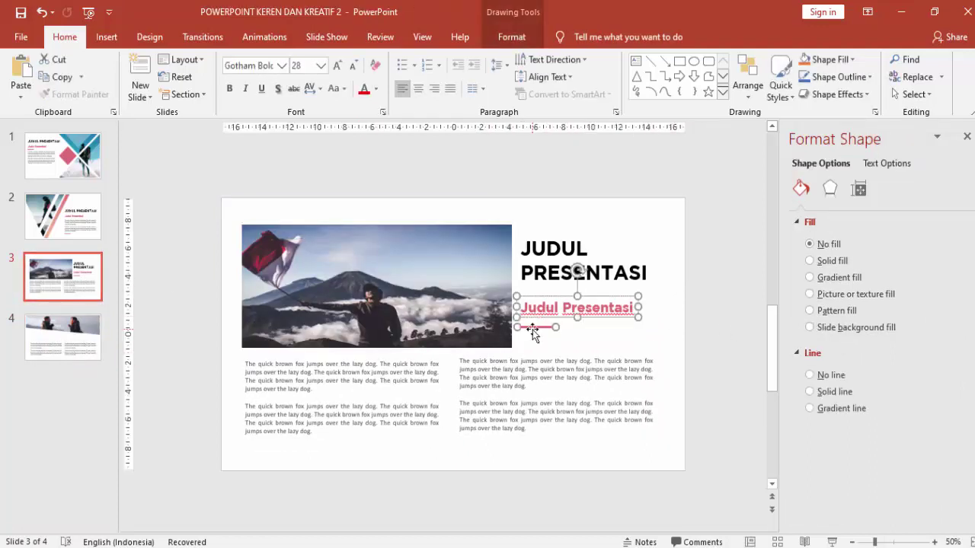
pyautogui.hotkey('ctrl', 'c')
pyautogui.click(77, 335)
pyautogui.hotkey('ctrl', 'v')
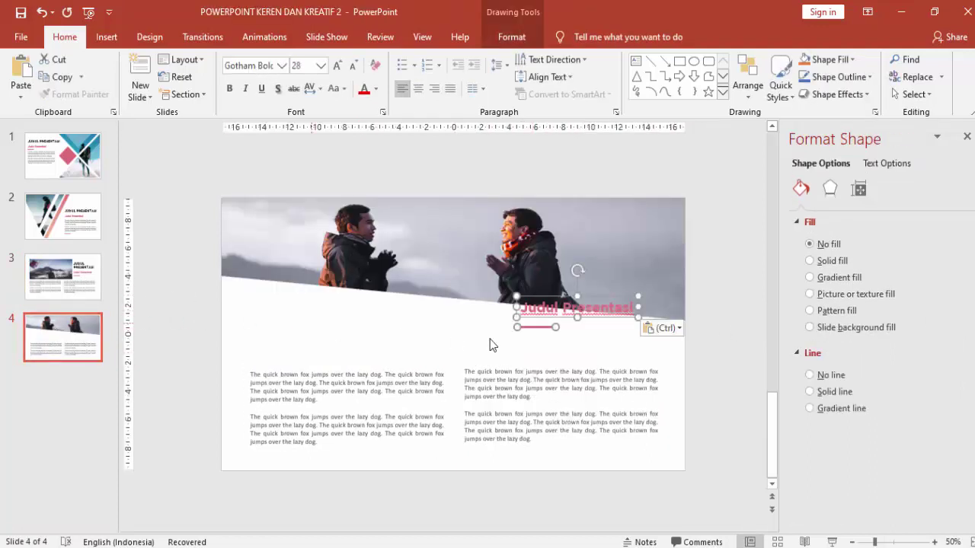
pyautogui.moveTo(537, 301); pyautogui.dragTo(269, 331)
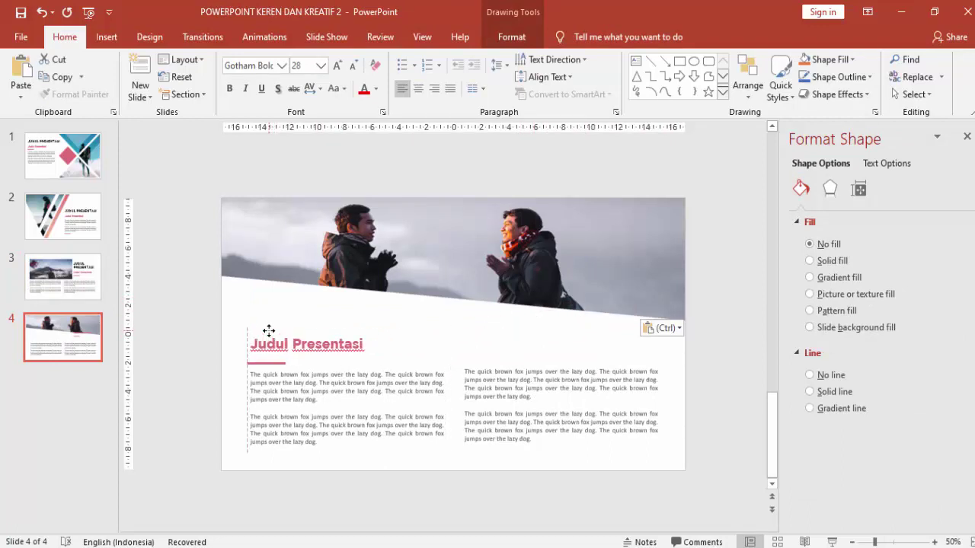
# Left-align the heading and pink line together and line them up with the left body text.
pyautogui.click(268, 336)
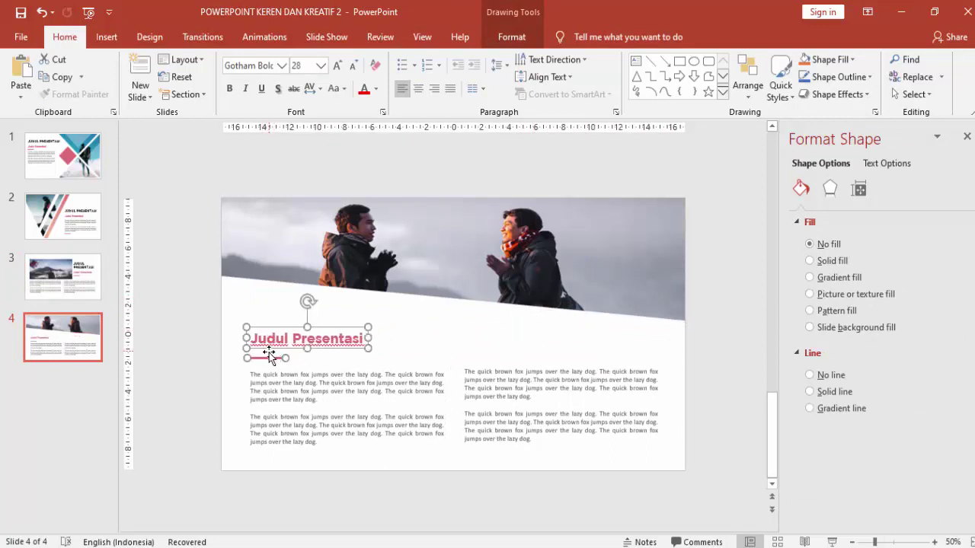
pyautogui.click(267, 361)
pyautogui.click(214, 330)
pyautogui.click(251, 328)
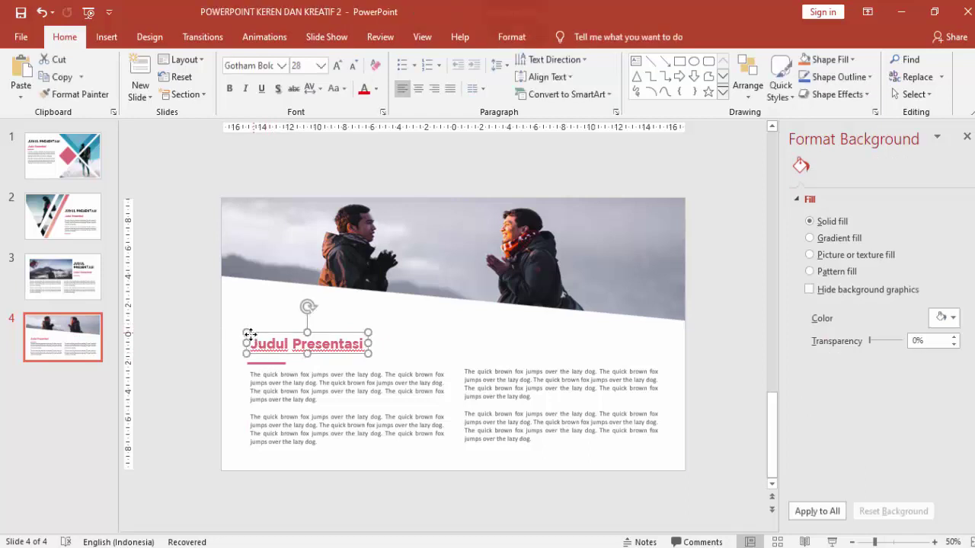
pyautogui.click(260, 338)
pyautogui.moveTo(260, 333); pyautogui.dragTo(254, 332)
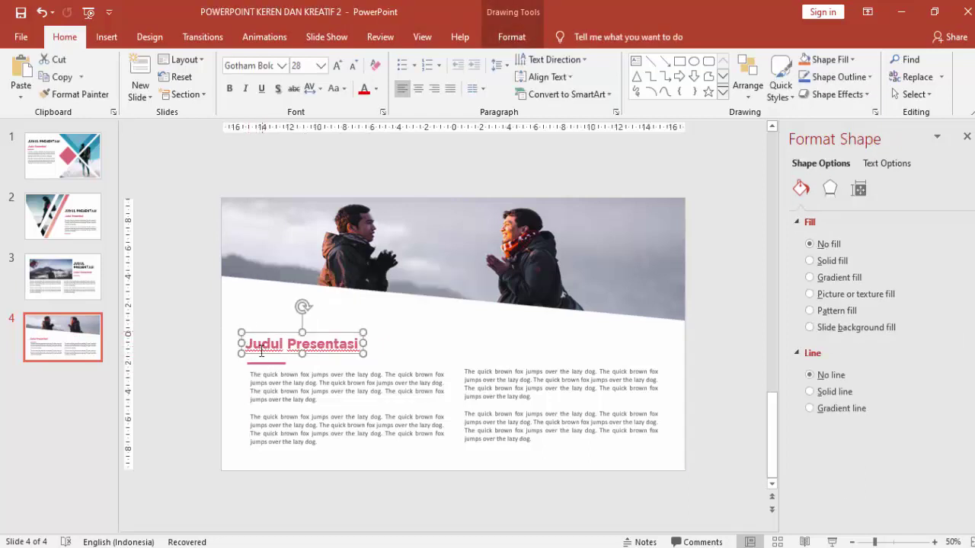
pyautogui.keyDown('shift'); pyautogui.click(259, 363); pyautogui.keyUp('shift')
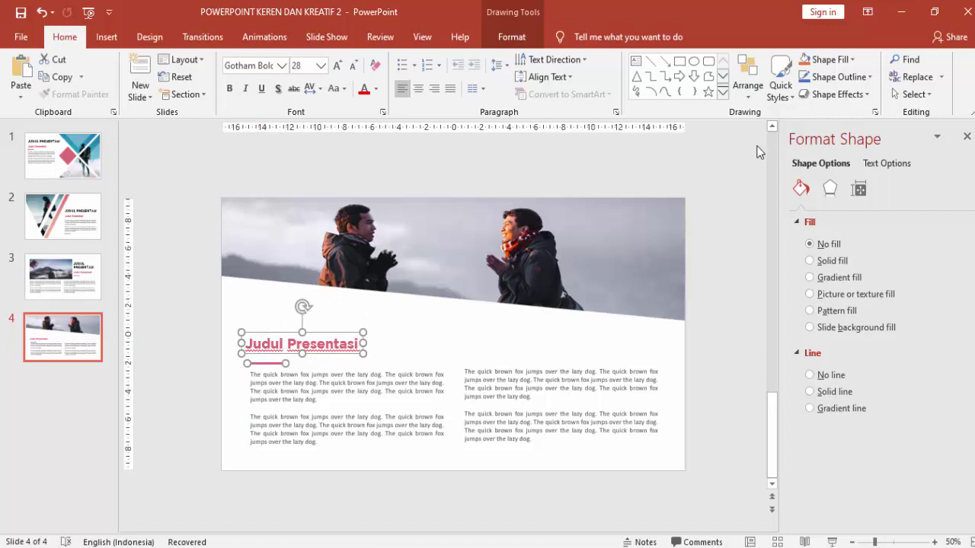
pyautogui.click(512, 37)
pyautogui.click(764, 59)
pyautogui.click(769, 78)
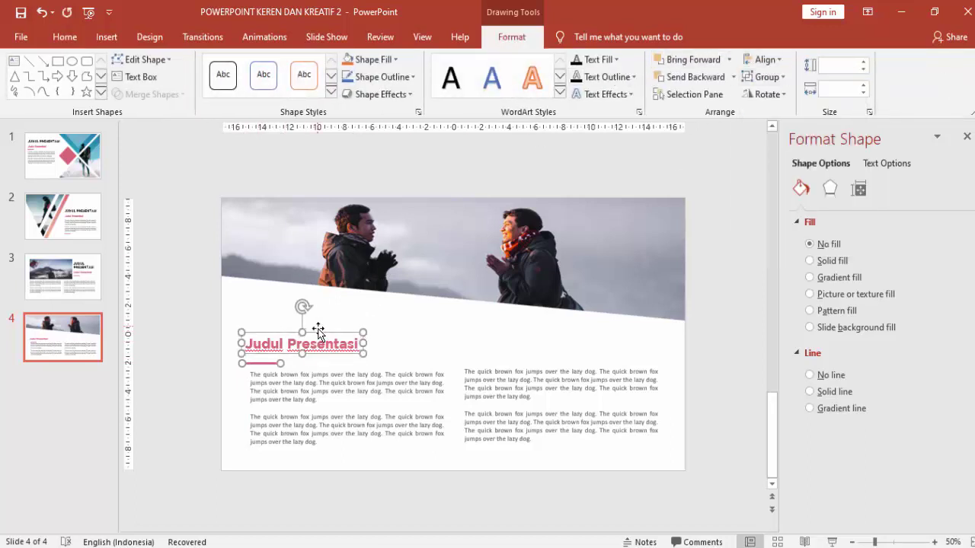
pyautogui.moveTo(321, 332); pyautogui.dragTo(326, 331)
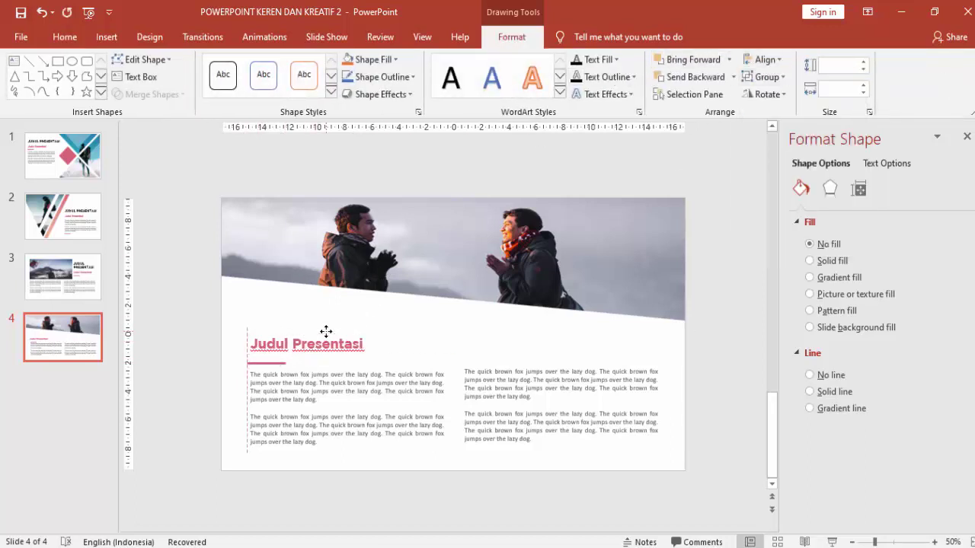
pyautogui.click(221, 341)
# Delete the pink underline and place a heading copy above the right column.
pyautogui.click(265, 361)
pyautogui.press('Delete')
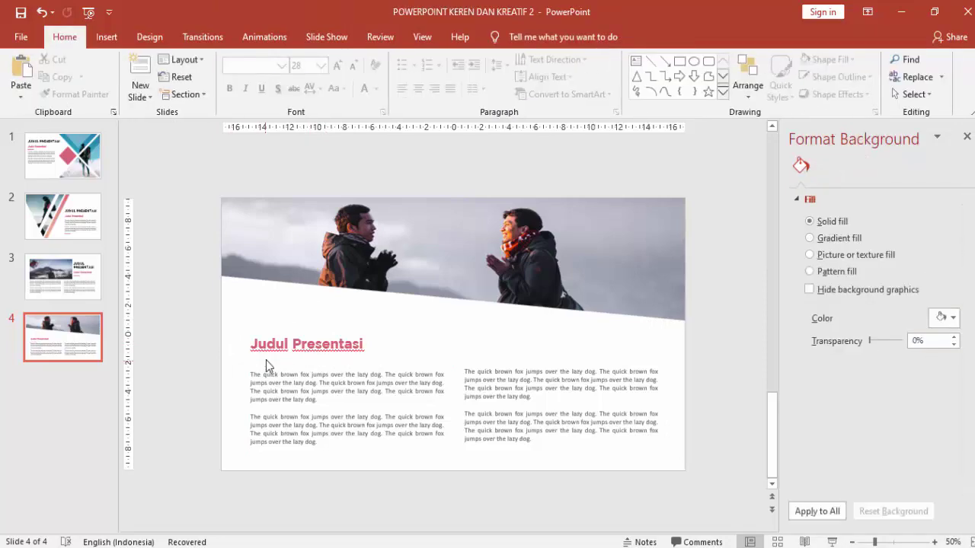
pyautogui.click(278, 346)
pyautogui.moveTo(282, 354); pyautogui.dragTo(528, 339)
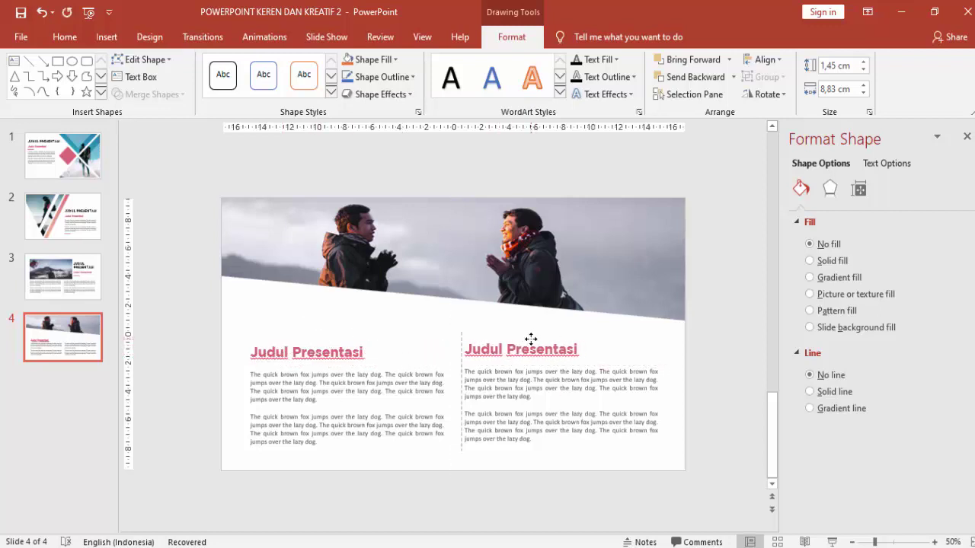
pyautogui.click(718, 328)
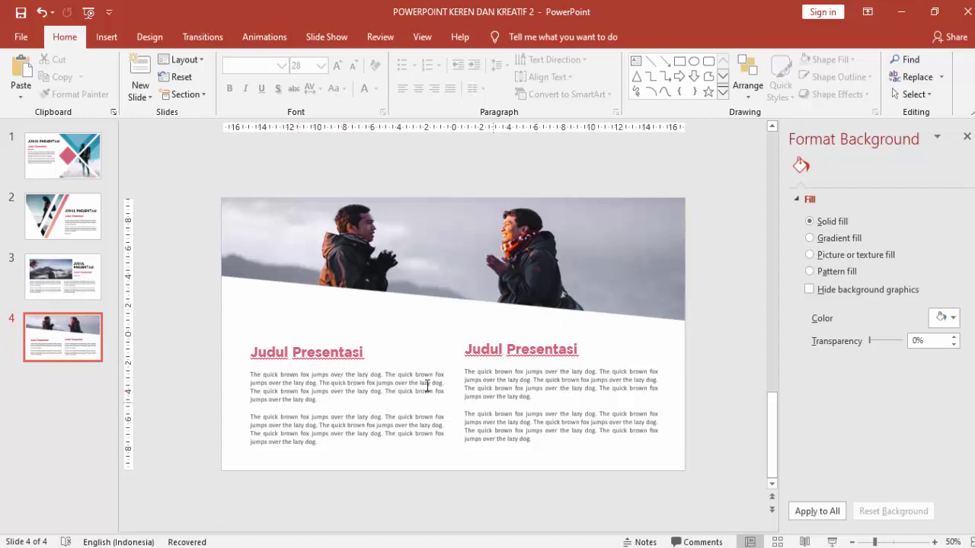
# Close the Format Background pane and step through slides 1 to 4.
pyautogui.click(80, 148)
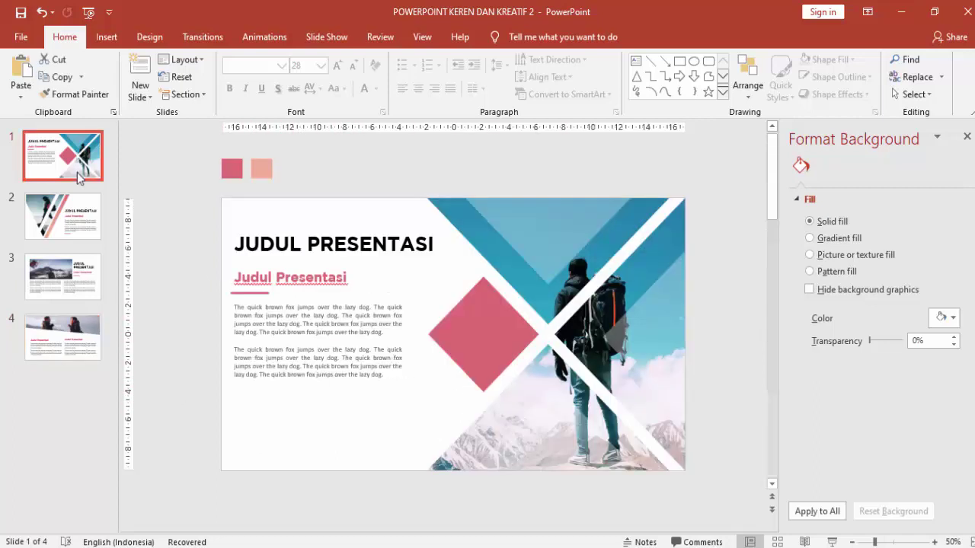
pyautogui.click(965, 139)
pyautogui.click(126, 250)
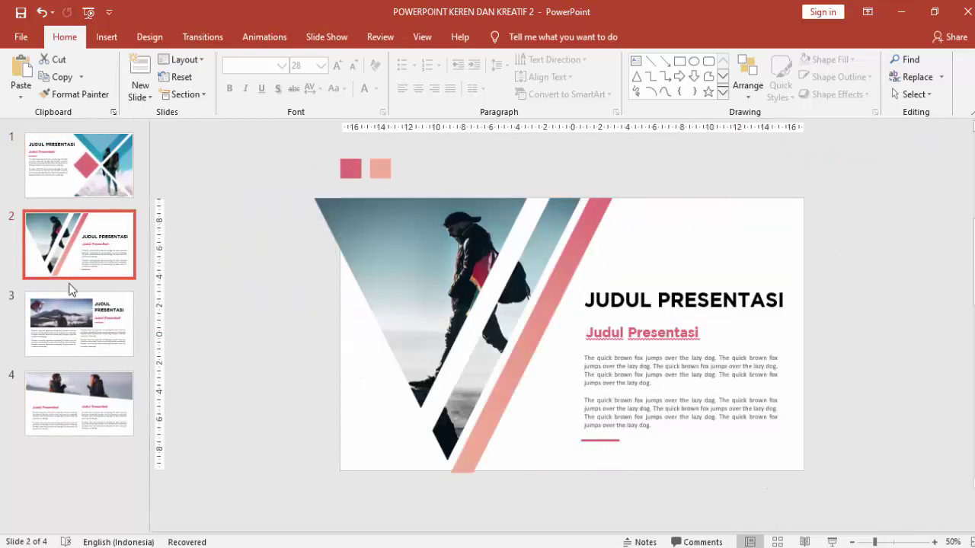
pyautogui.click(61, 327)
pyautogui.click(92, 399)
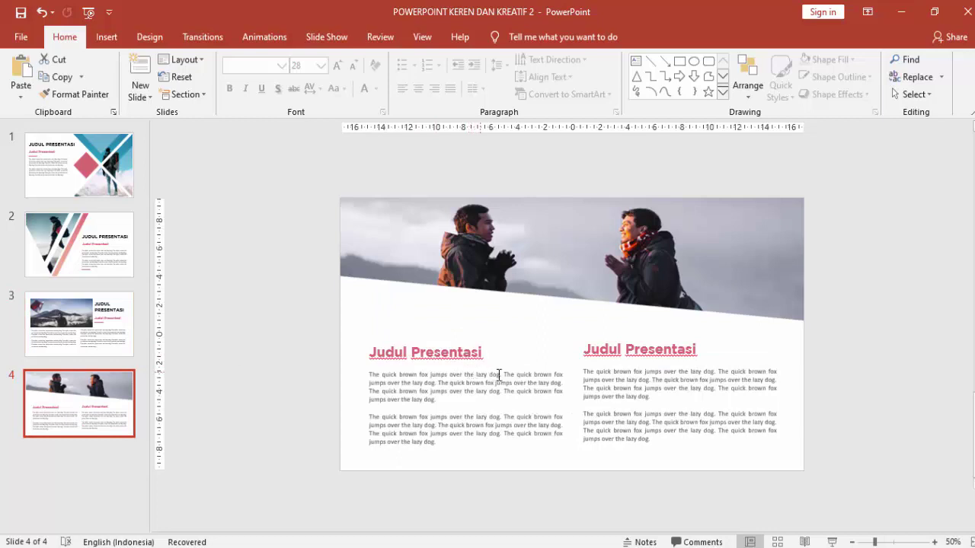
pyautogui.click(803, 346)
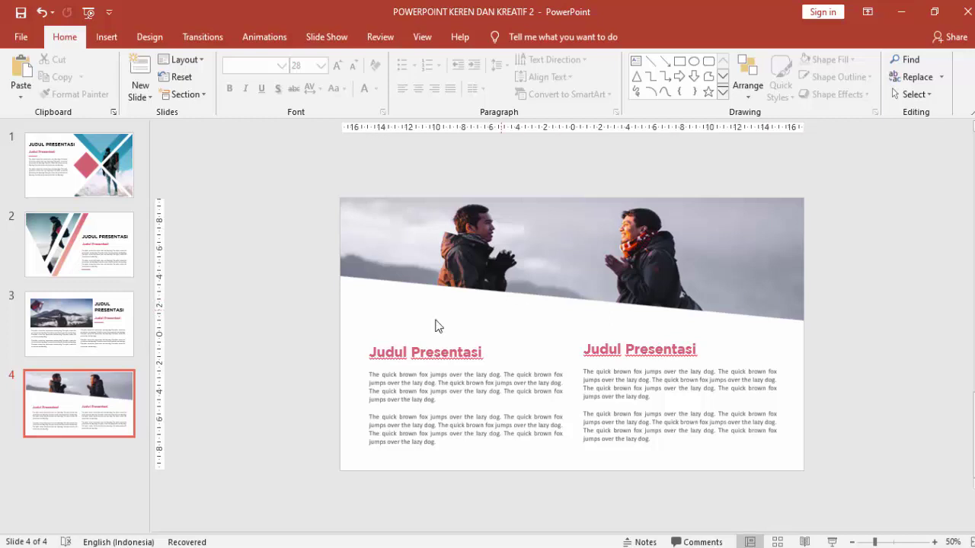
# Review slides 1 to 4 once more and save the presentation.
pyautogui.click(99, 240)
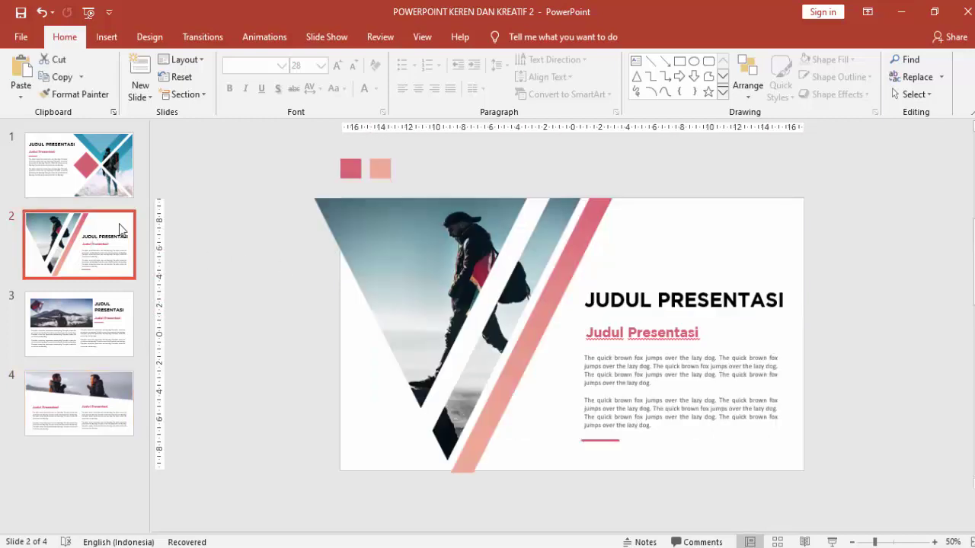
pyautogui.click(121, 160)
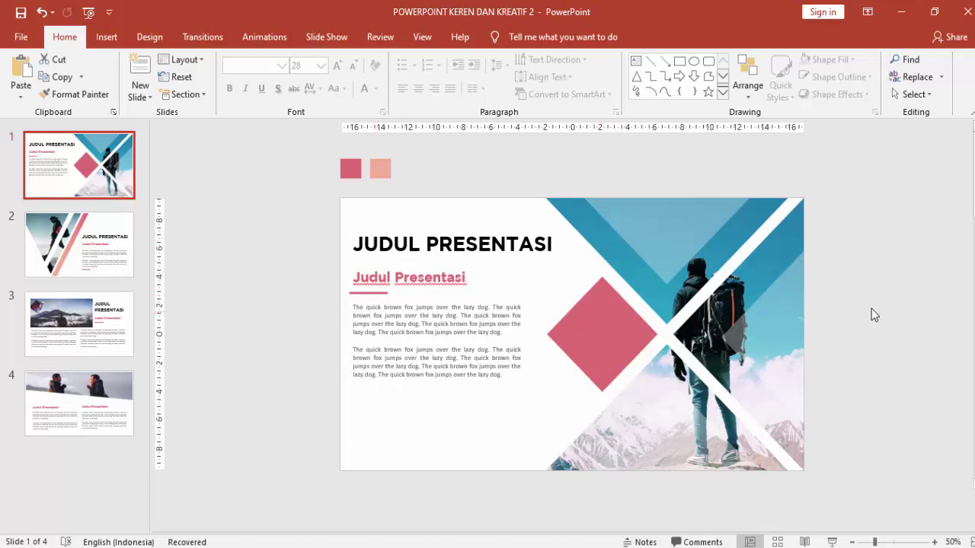
pyautogui.click(47, 247)
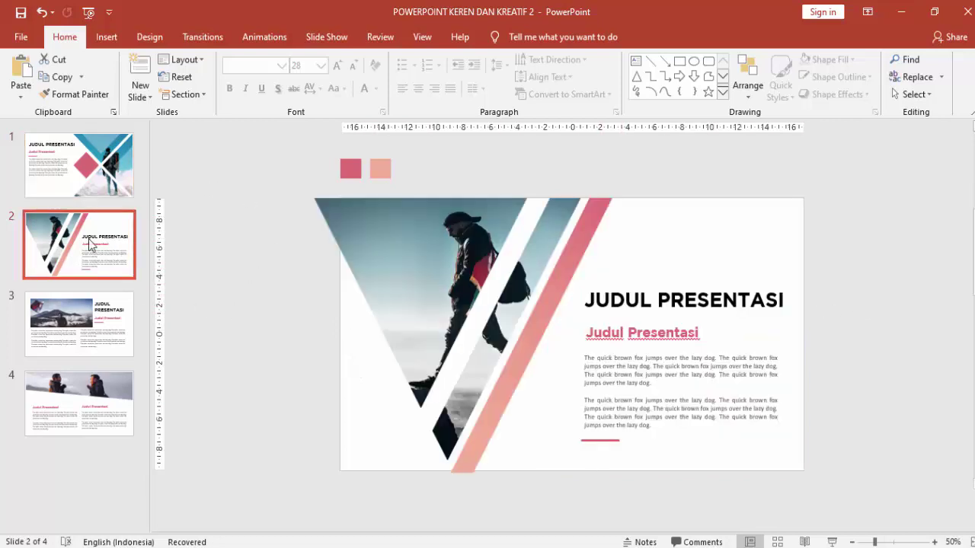
pyautogui.click(110, 316)
pyautogui.click(76, 403)
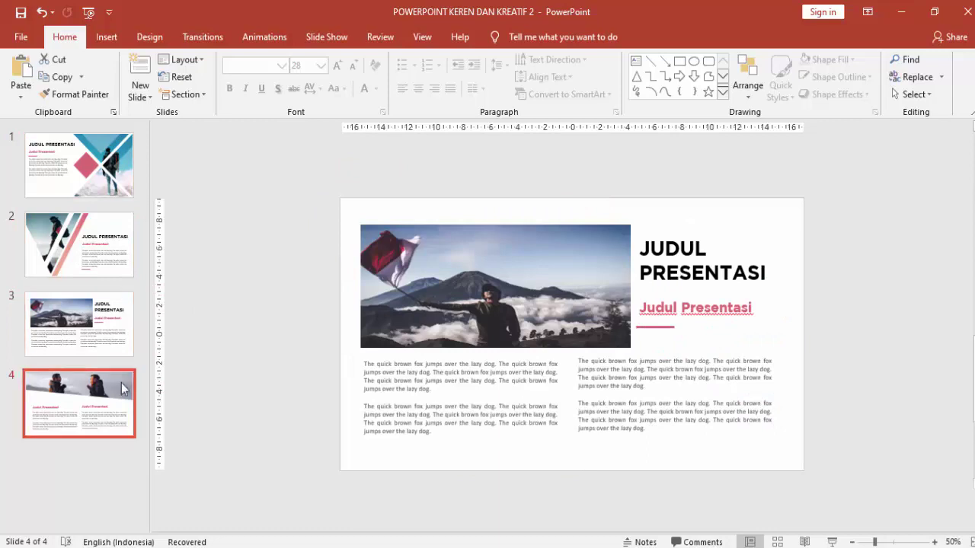
pyautogui.click(846, 320)
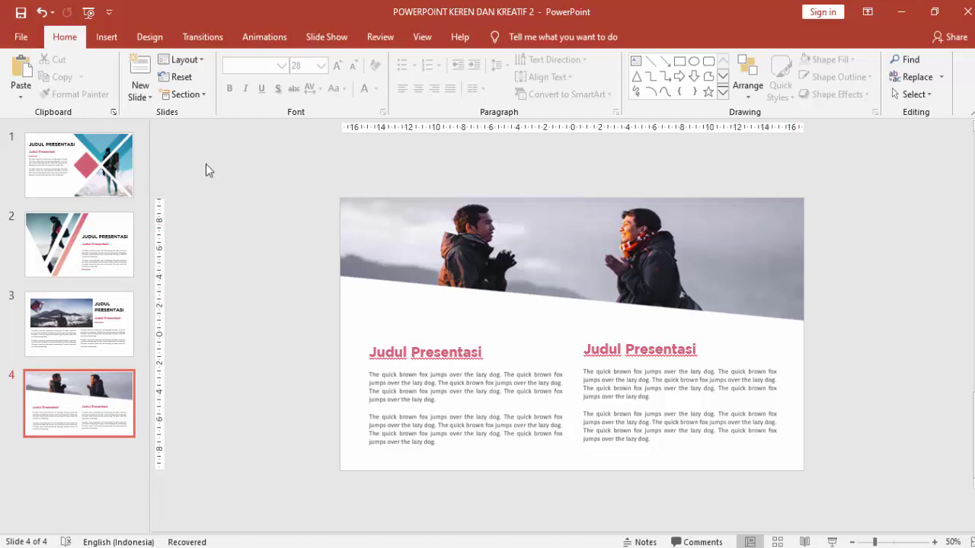
pyautogui.click(20, 12)
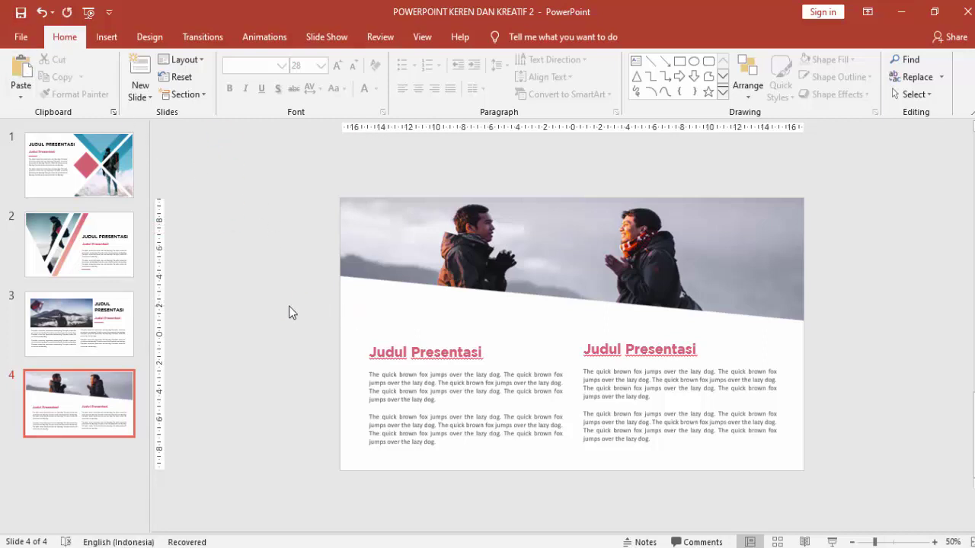